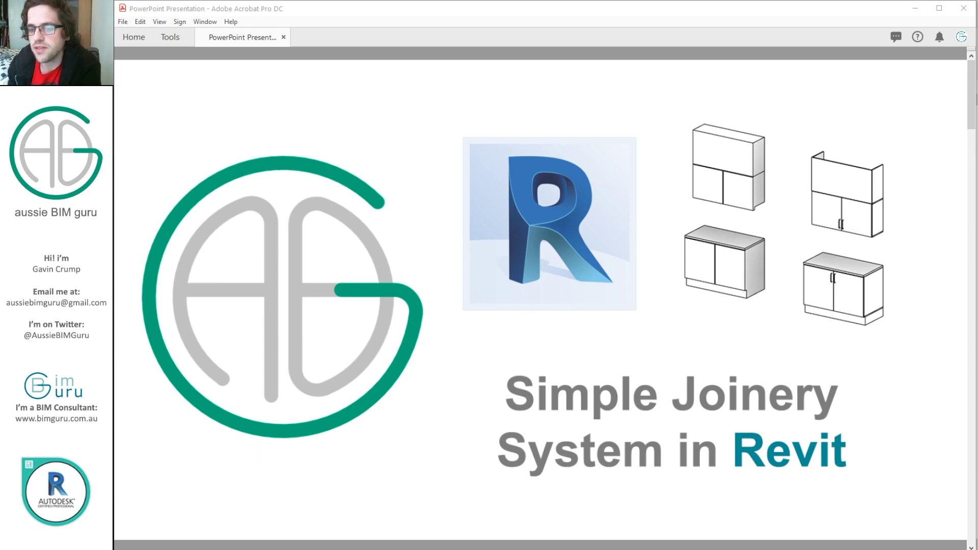
Step: Scroll the PDF to the slide about simple joinery cabinets, 'What we're trying to do'
scroll(201, 270, "down", 1)
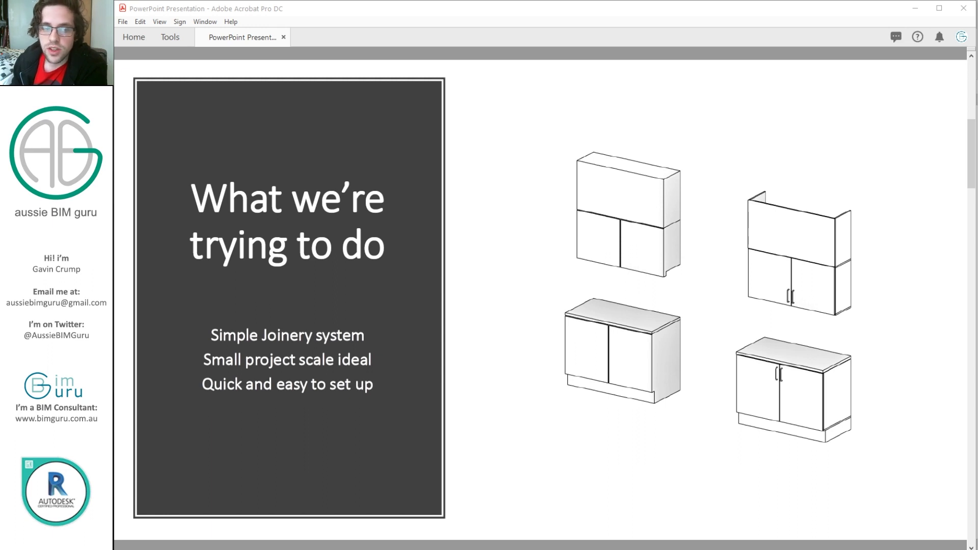
Step: Scroll on to the Warning slide advising a check with your BIM Manager
scroll(148, 376, "down", 2)
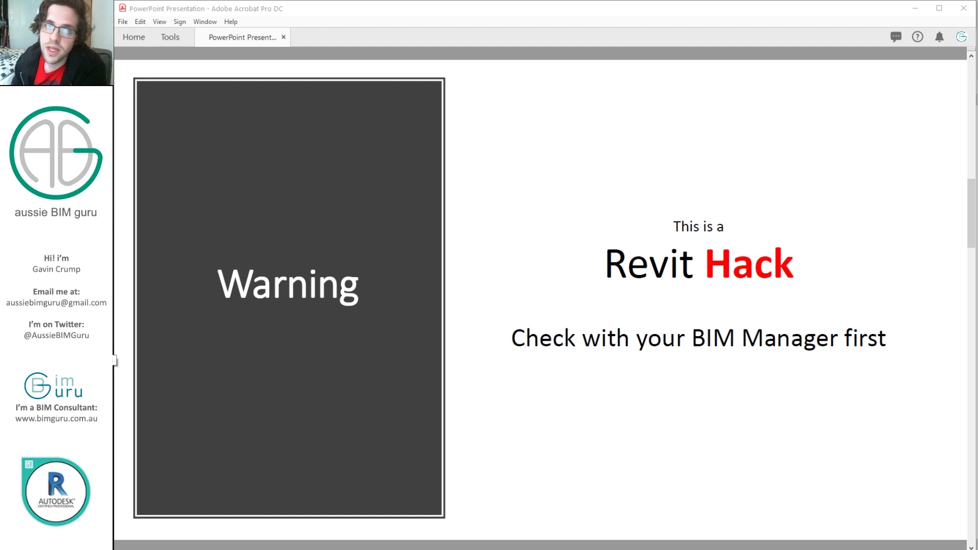
Step: Scroll to page 4 of 7 of the presentation PDF
scroll(292, 301, "down", 1)
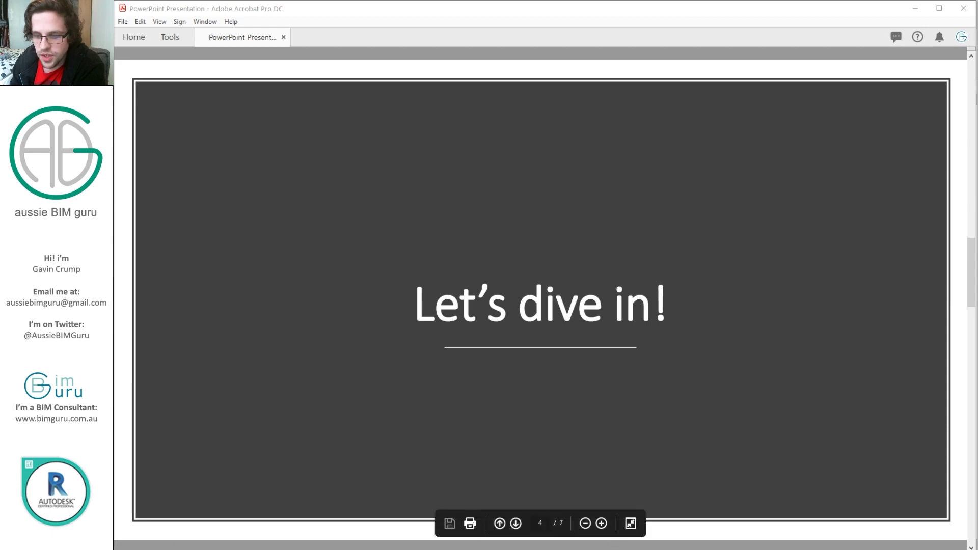
Step: In Revit's 3D view, select the overbench cabinet, bench top and under-bench unit in turn, then deselect
left_click(713, 512)
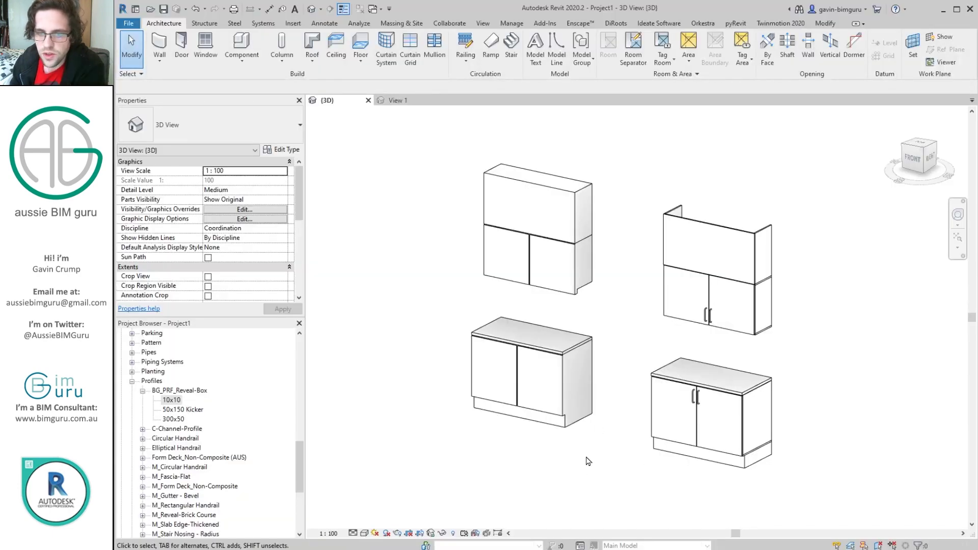
left_click(665, 313)
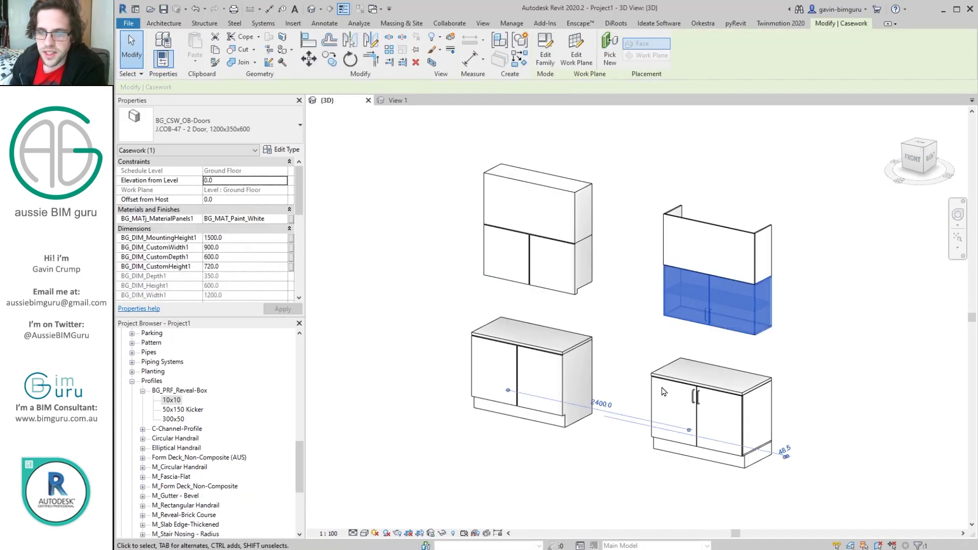
left_click(653, 387)
left_click(657, 382)
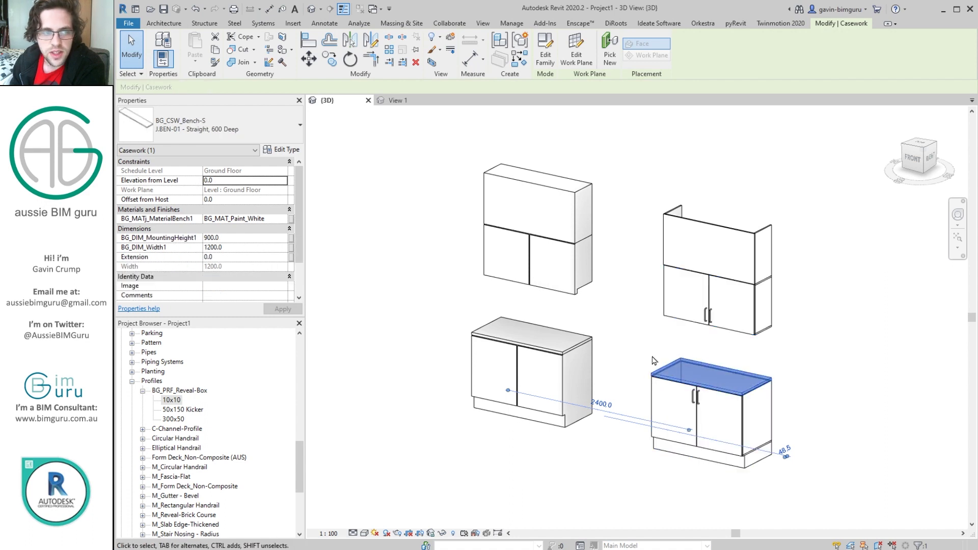
left_click(661, 395)
left_click_drag(662, 395, 665, 238)
left_click(427, 207)
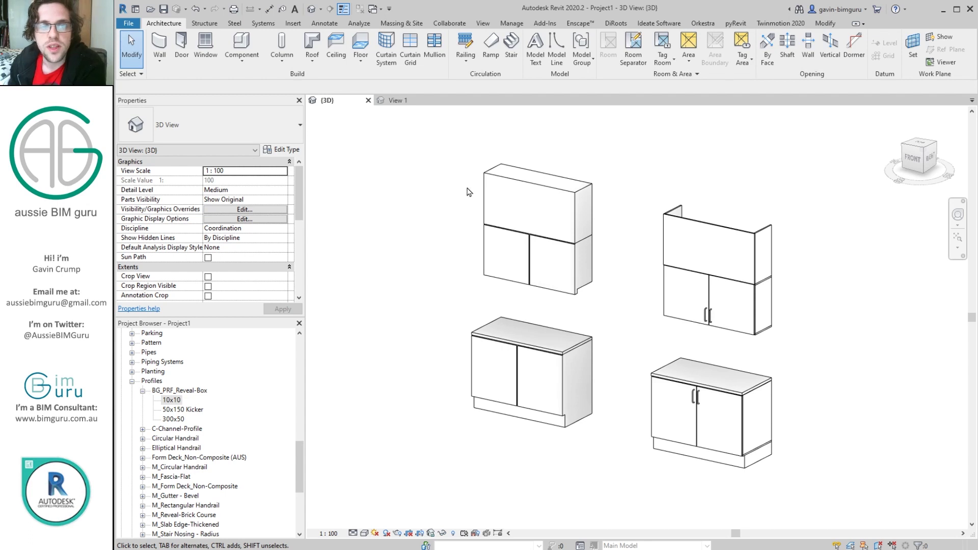
Step: Close the open views and save Project1 to the Desktop
left_click(437, 101)
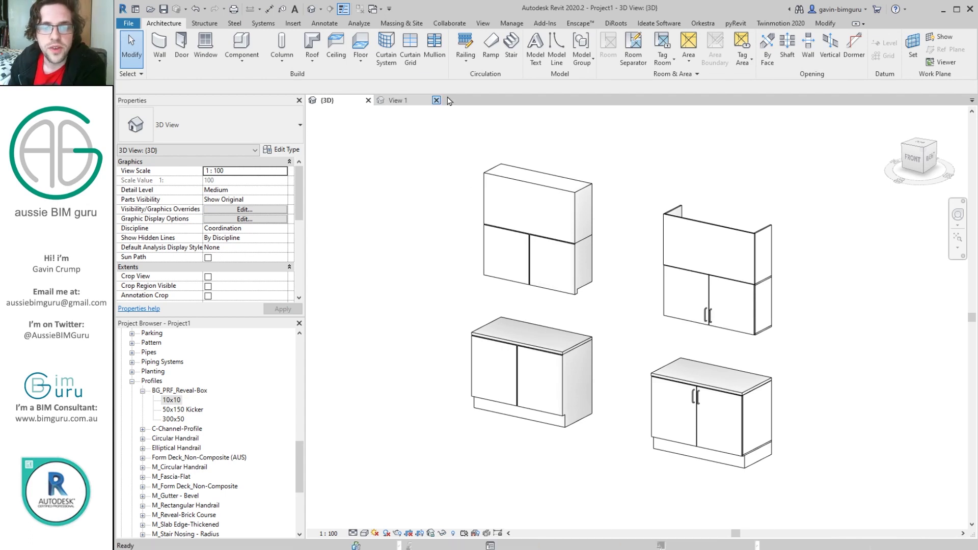
left_click(368, 100)
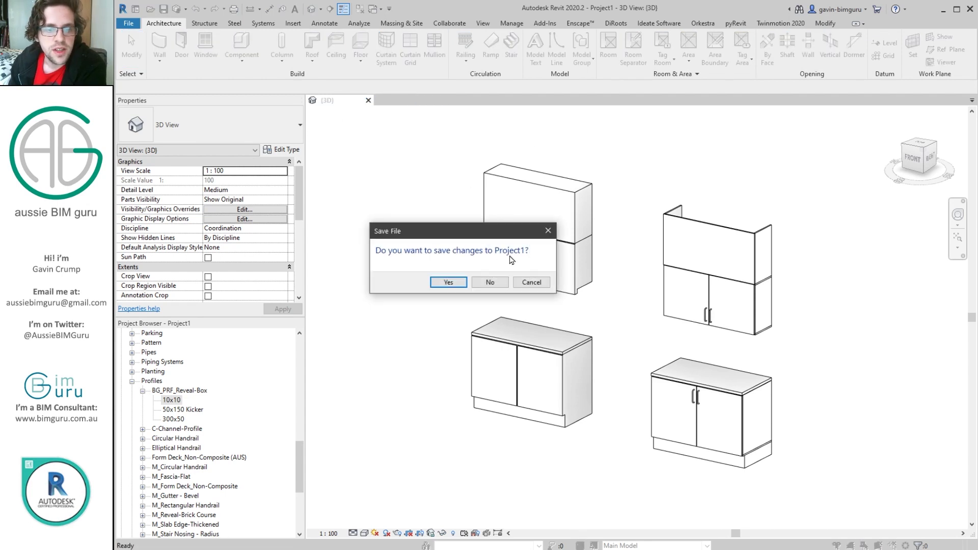
left_click(441, 283)
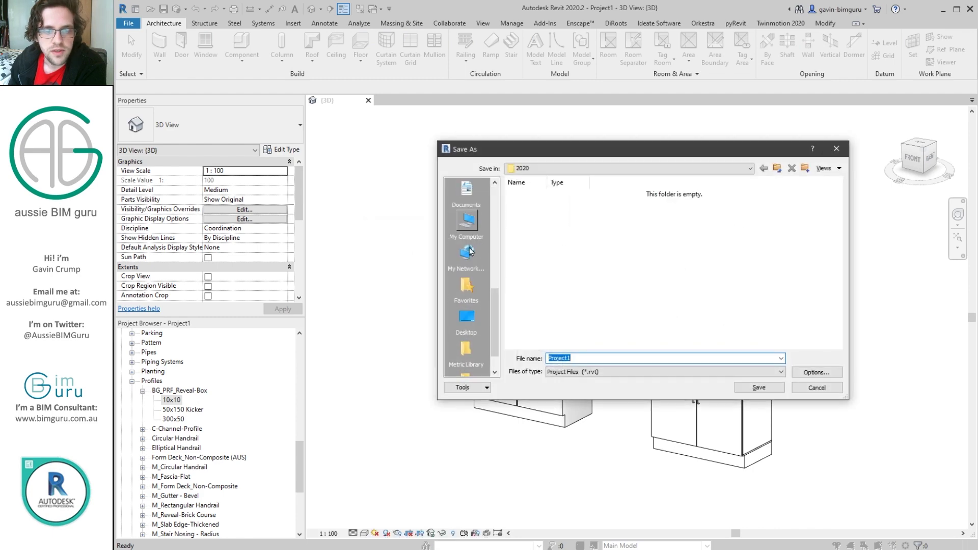
left_click(467, 286)
left_click(759, 388)
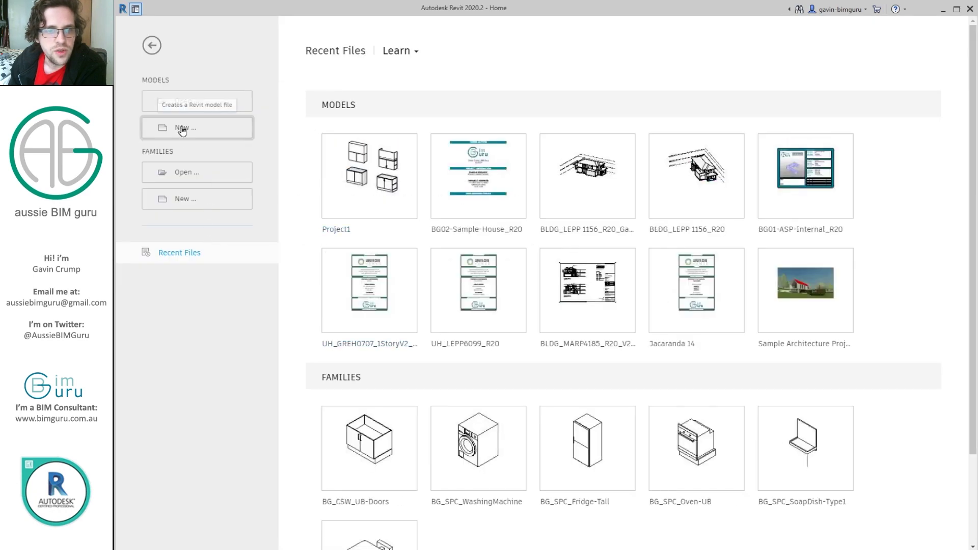
Step: Create a new project from the Autodesk Template
left_click(182, 128)
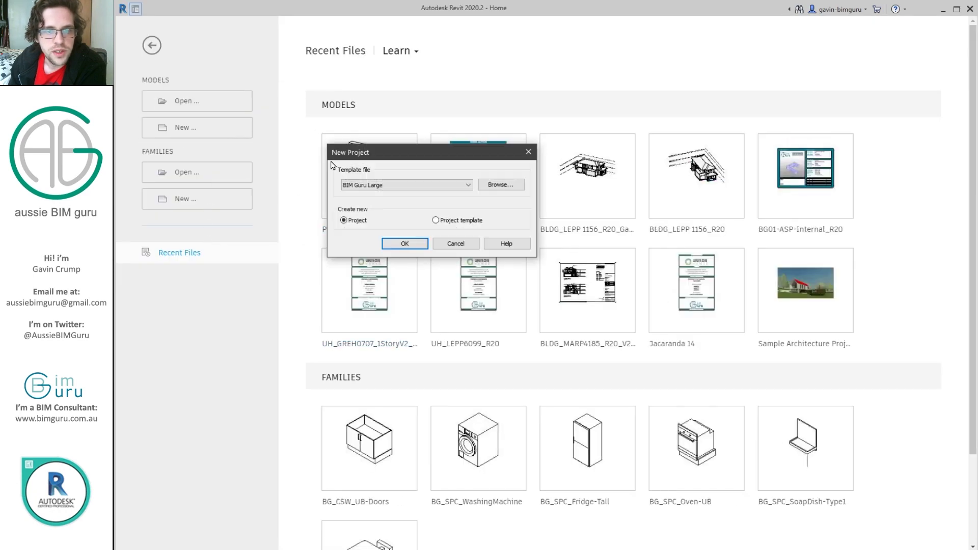
left_click(386, 185)
left_click(388, 223)
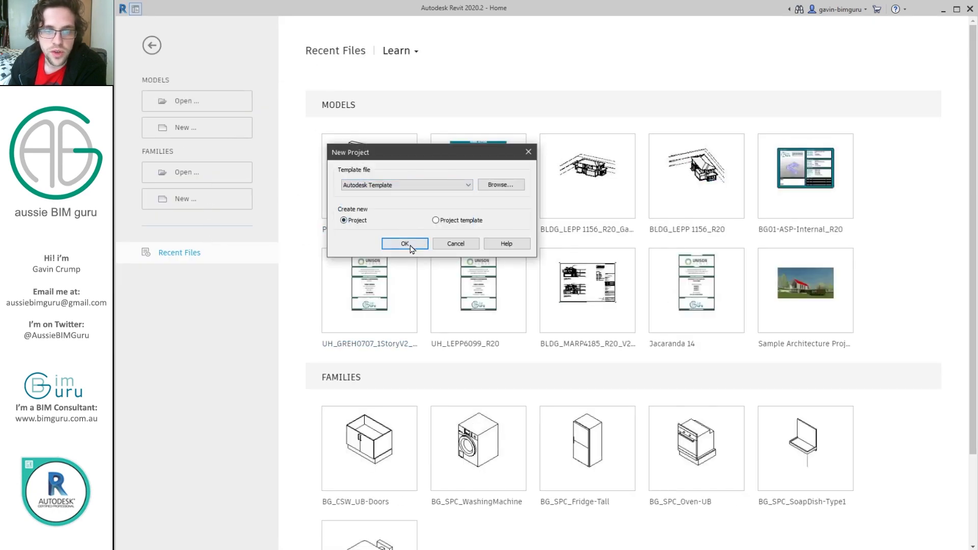
left_click(408, 244)
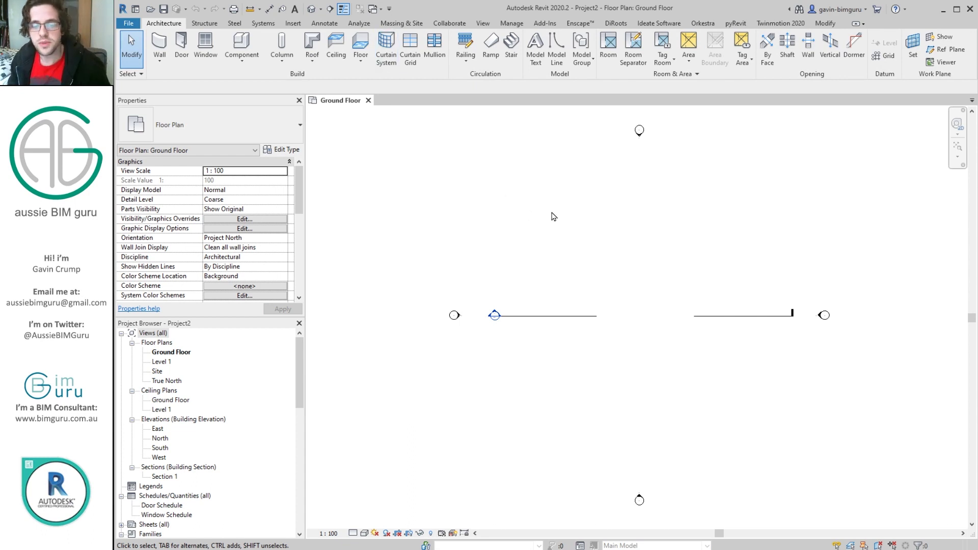
Step: Duplicate Generic 300mm Wall as a new wall type named UB 600
scroll(603, 286, "down", 1)
scroll(577, 276, "up", 3)
key("w")
key("a")
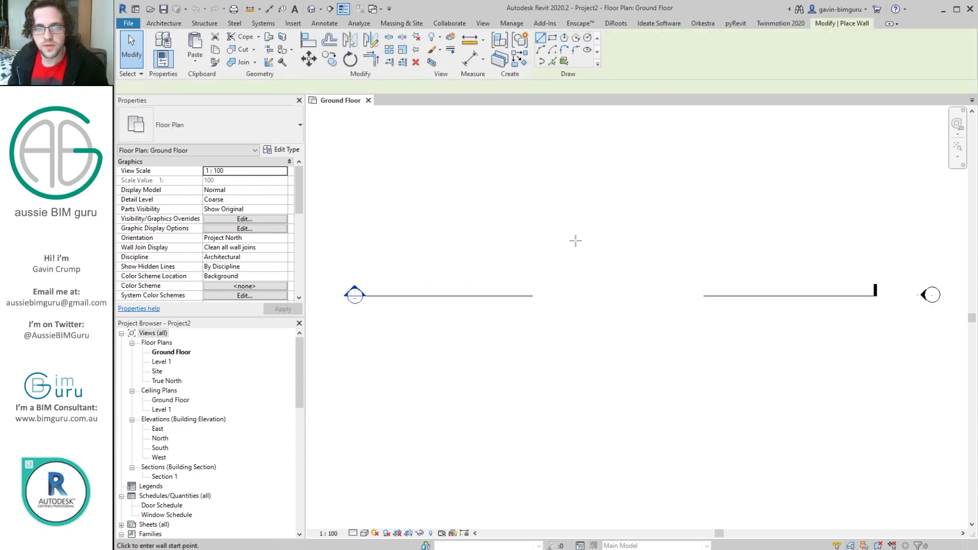
left_click(276, 130)
scroll(220, 203, "down", 3)
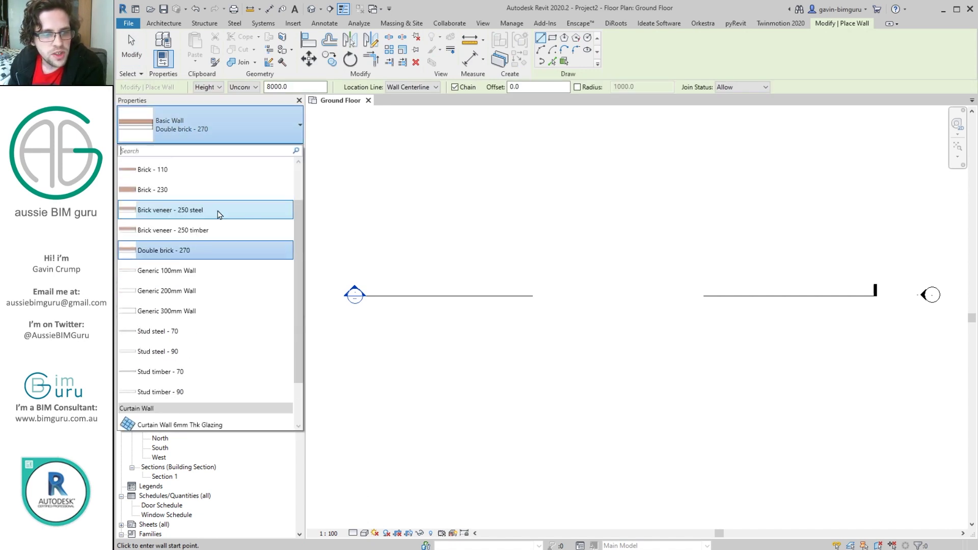
left_click(224, 284)
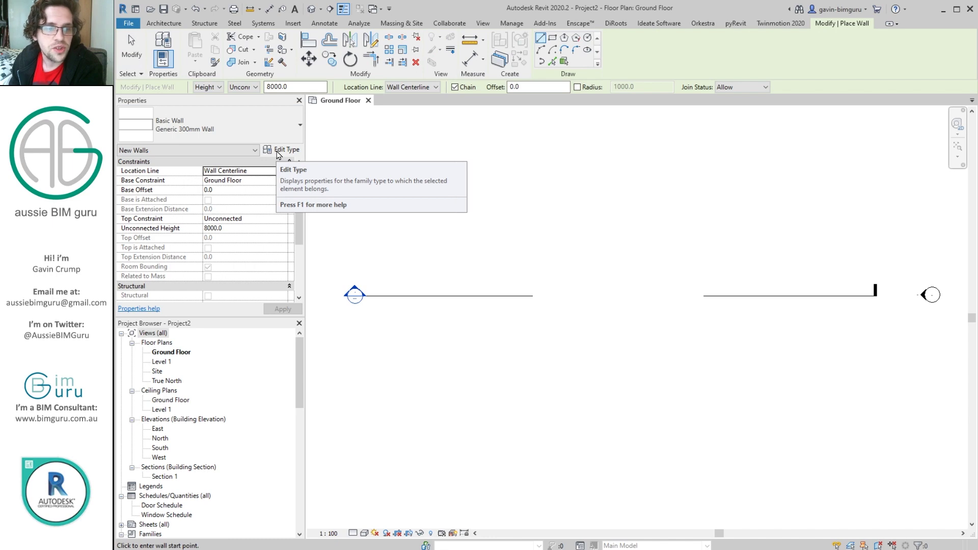
left_click(279, 150)
left_click(770, 91)
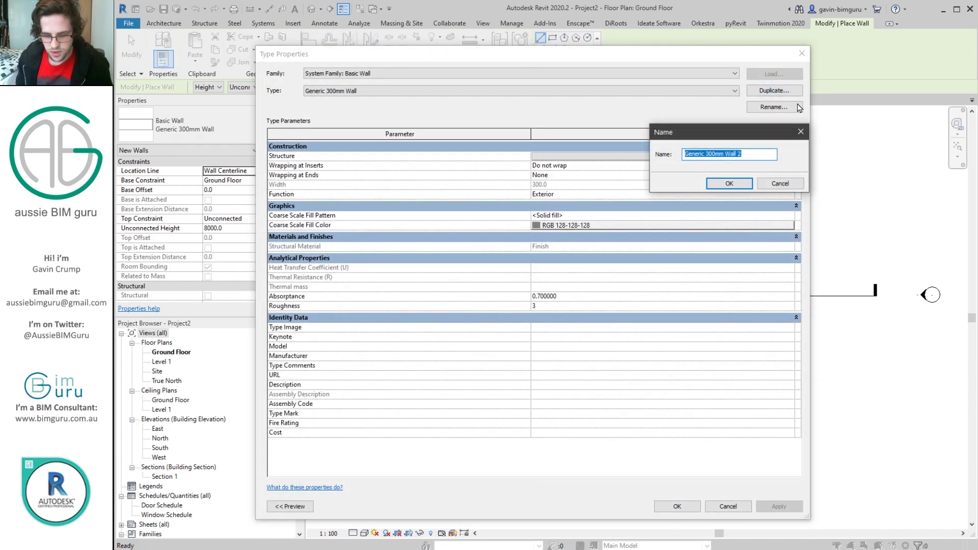
type("UB 600")
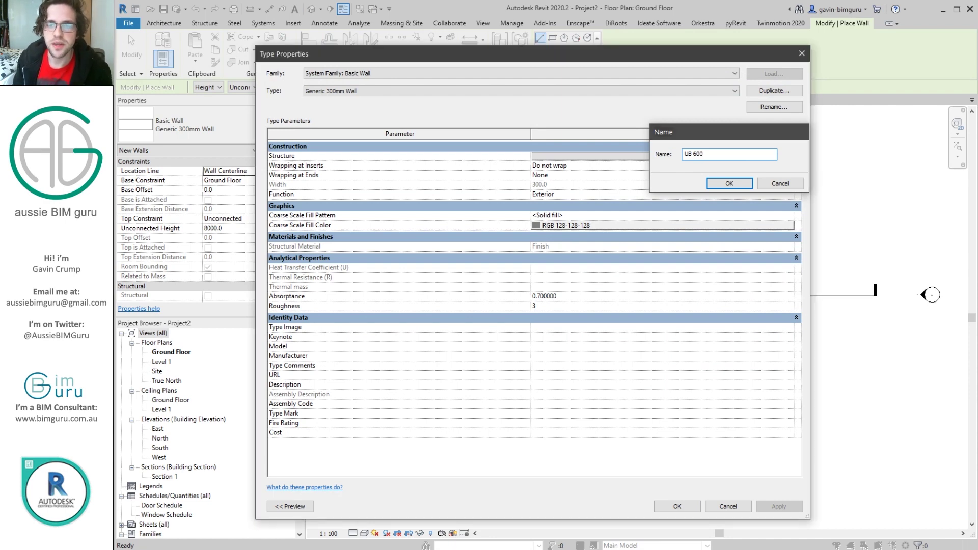
key("Return")
Step: Give UB 600 a single 600 mm structure layer of Laminate, White
left_click(716, 160)
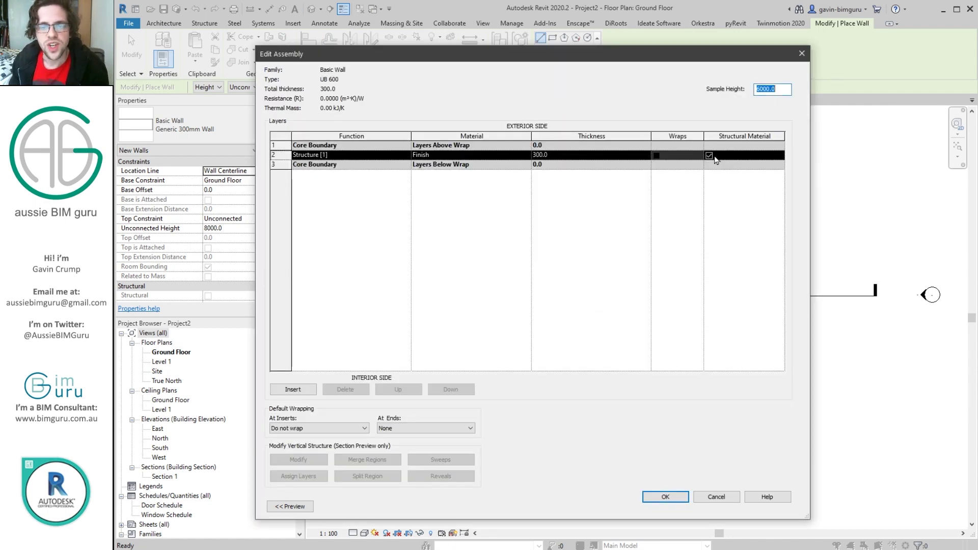
left_click(581, 156)
type("600")
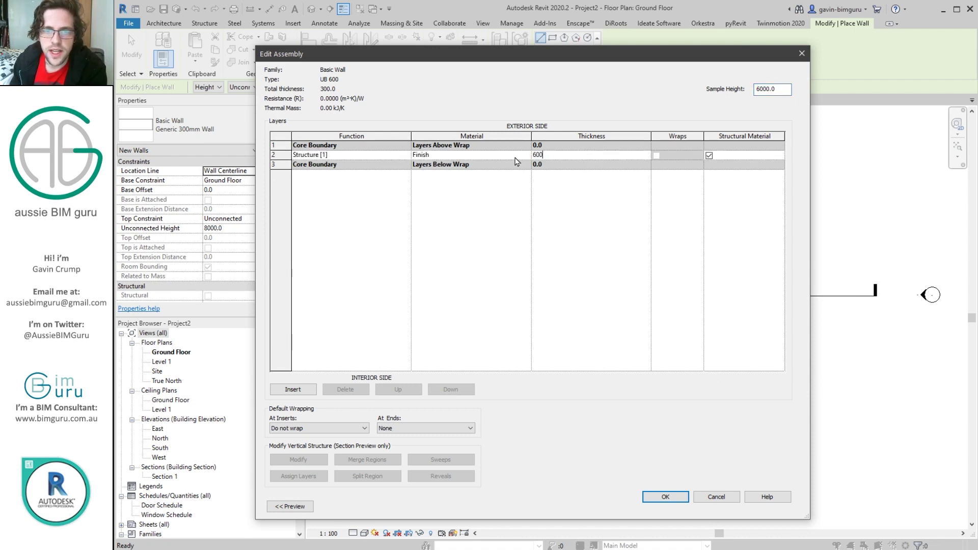
left_click(515, 156)
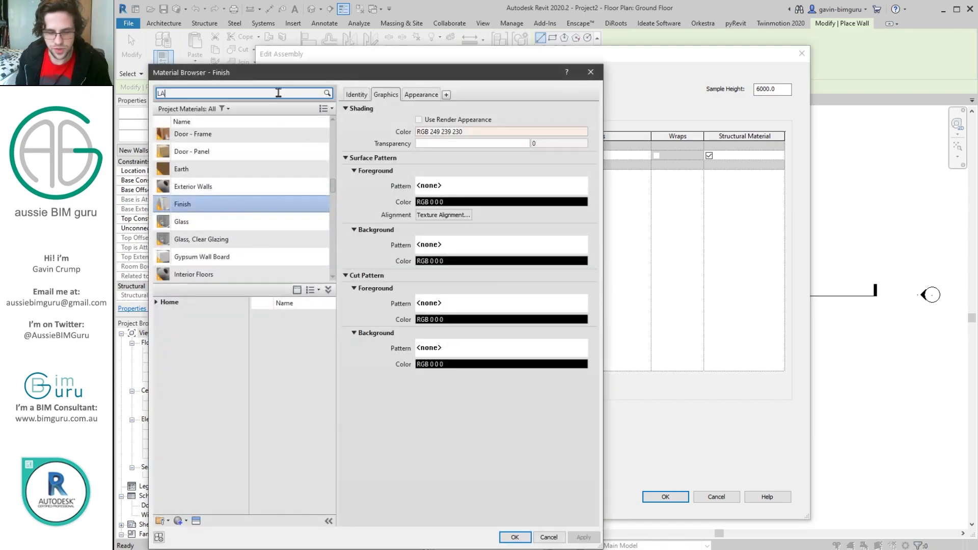
left_click(278, 92)
type("LAMIATE")
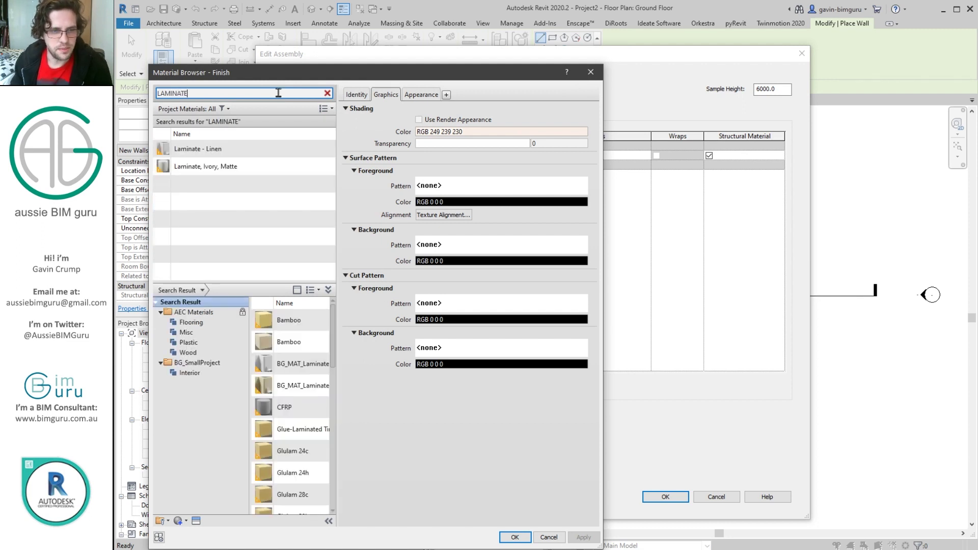
scroll(280, 383, "down", 4)
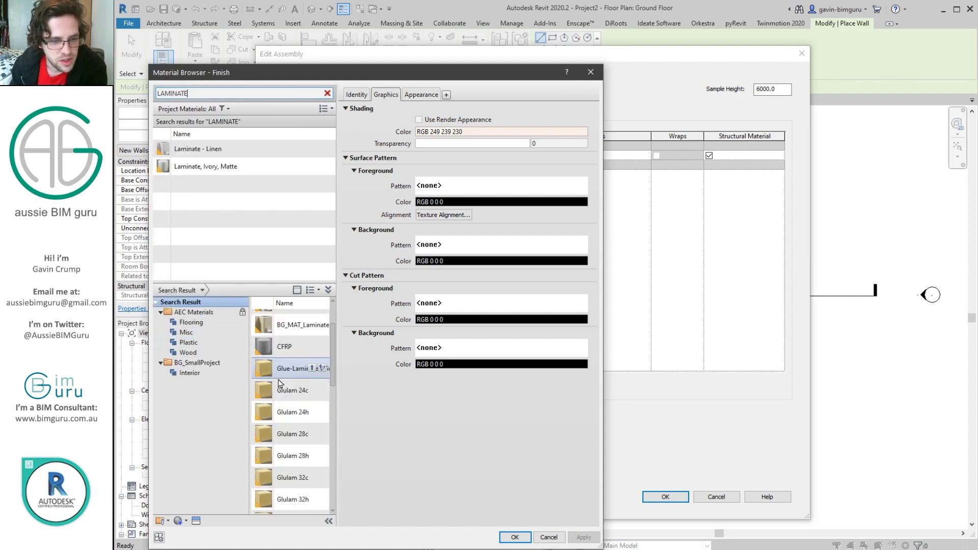
scroll(279, 384, "down", 3)
left_click(311, 360)
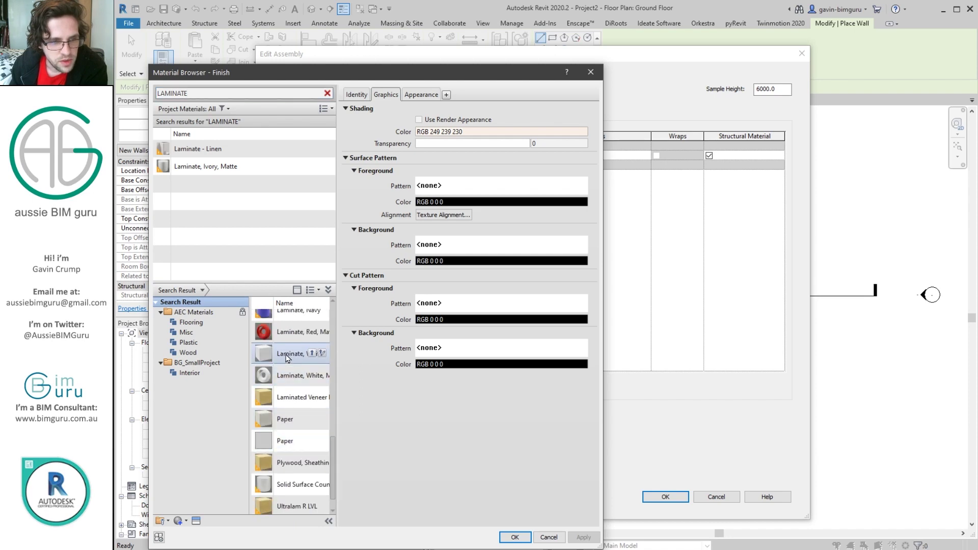
left_click(515, 537)
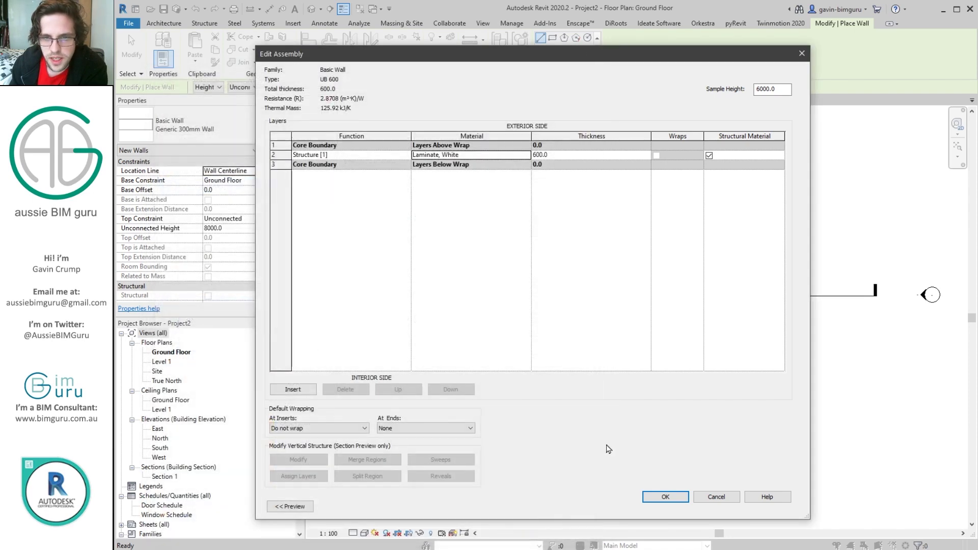
left_click(666, 498)
Step: Draw a 1200 mm UB 600 wall located by its exterior finish face
left_click(681, 506)
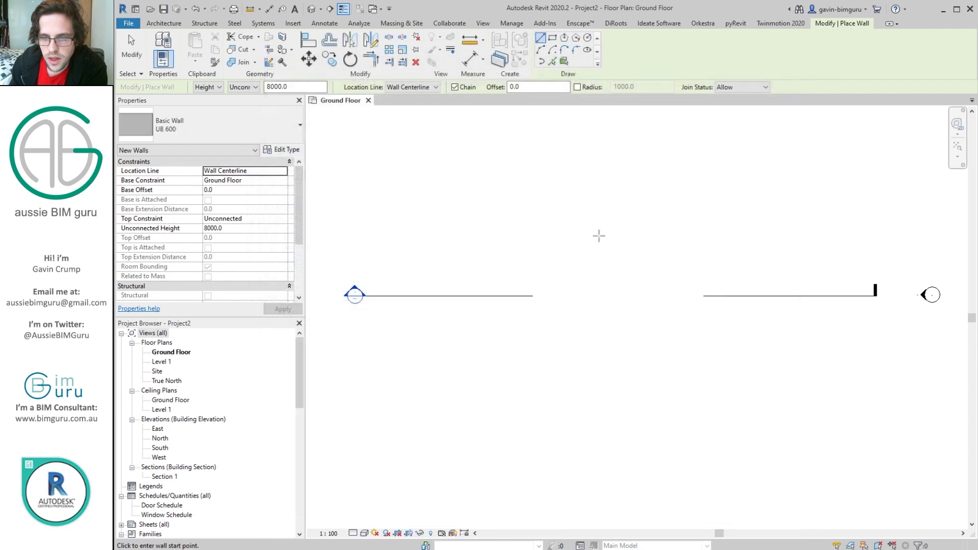
left_click(560, 255)
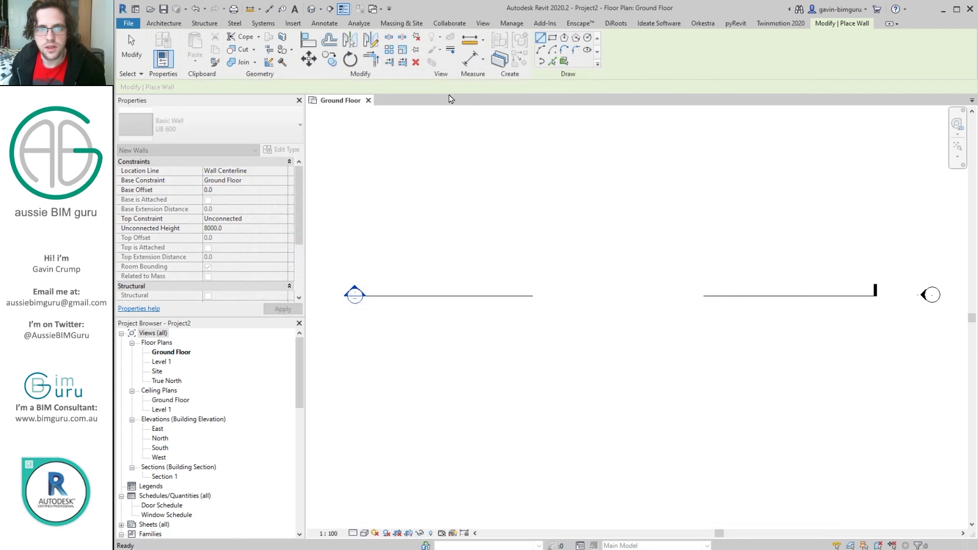
left_click(430, 87)
left_click(408, 114)
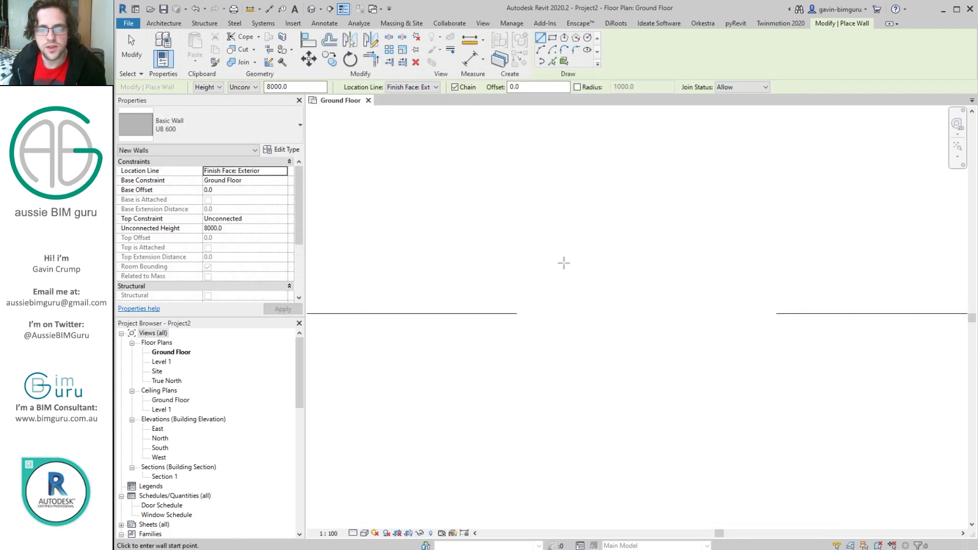
scroll(564, 263, "up", 2)
left_click(535, 267)
type("12")
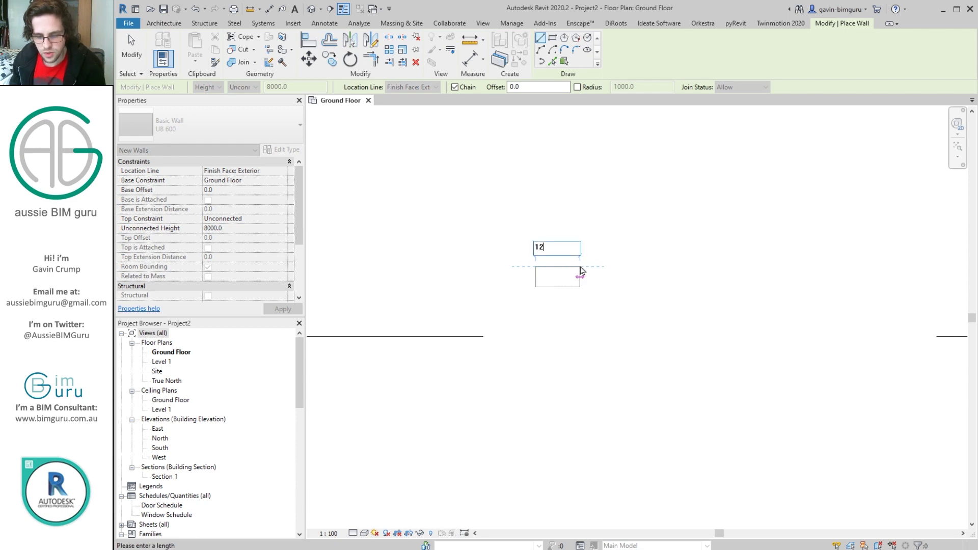
type("00")
key("Return")
key("Escape")
key("Escape")
Step: Flip the new wall to the other side
left_click(542, 271)
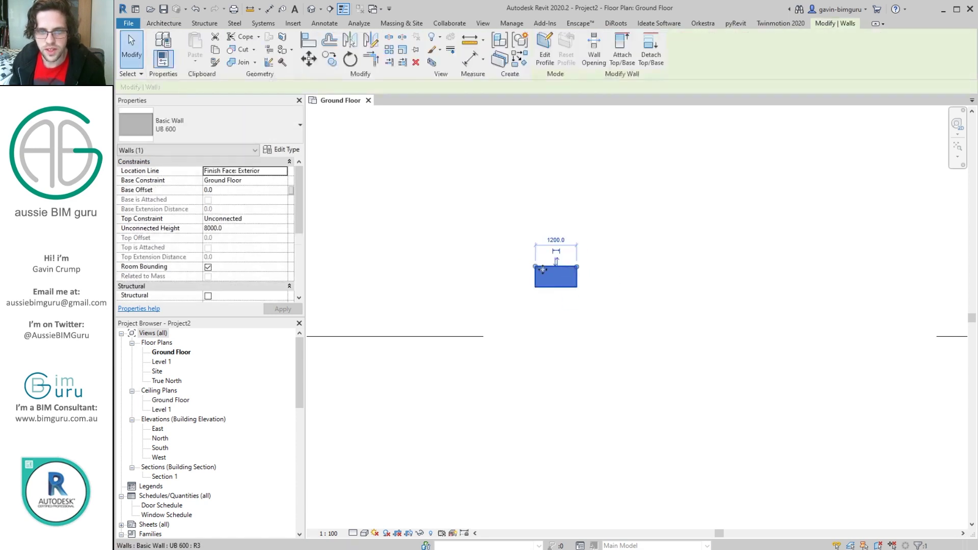
right_click(537, 268)
left_click(571, 329)
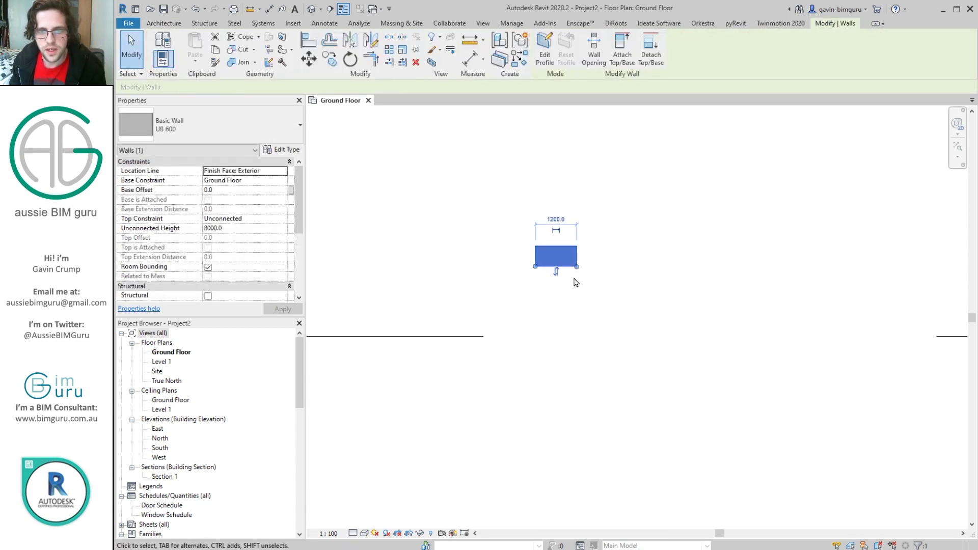
right_click(576, 283)
left_click(627, 326)
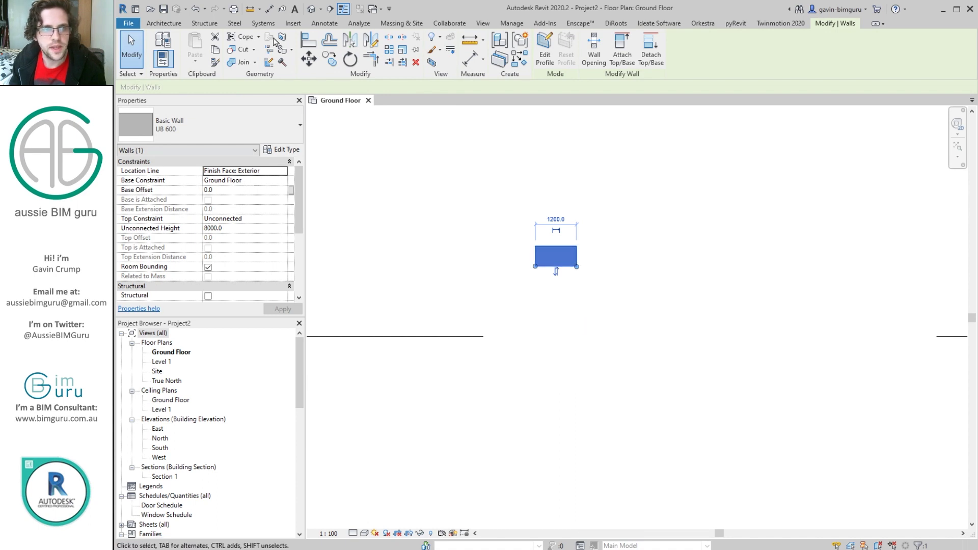
Step: In the default 3D view, set the wall's Unconnected Height to 870
left_click(311, 8)
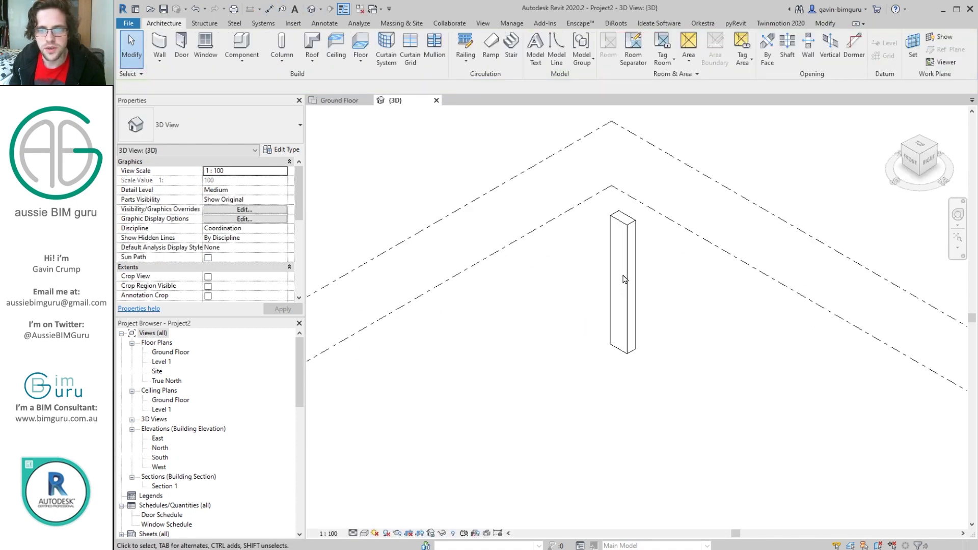
left_click(625, 279)
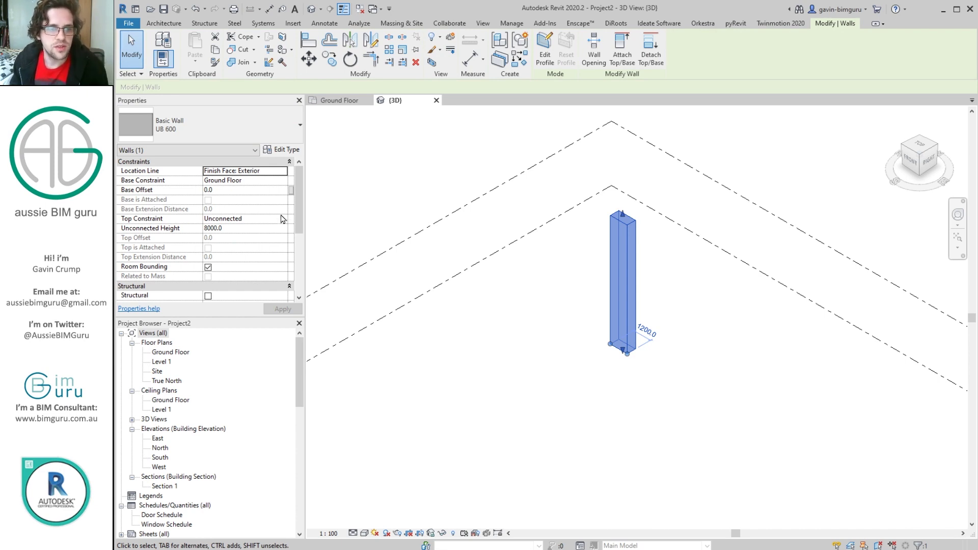
left_click(257, 228)
type("87")
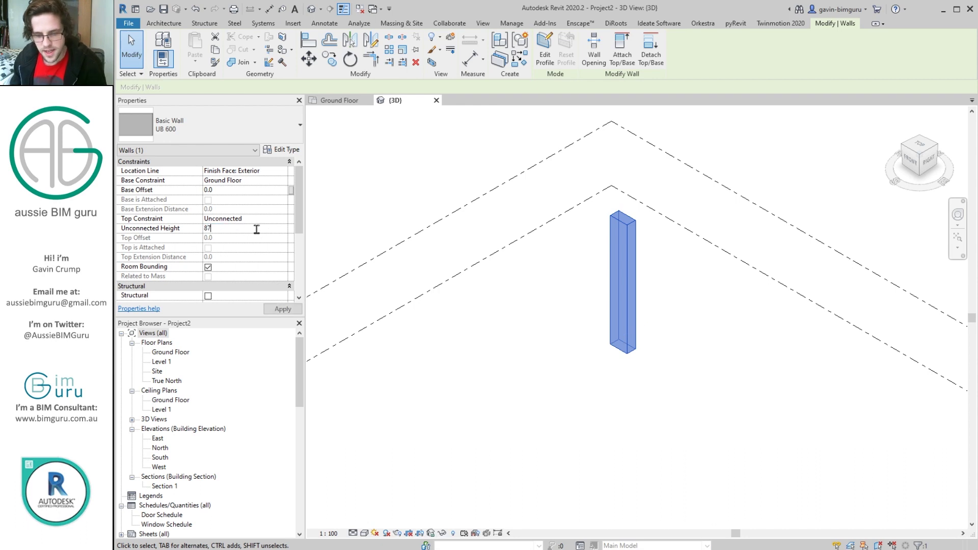
type("0")
key("Return")
scroll(668, 343, "up", 5)
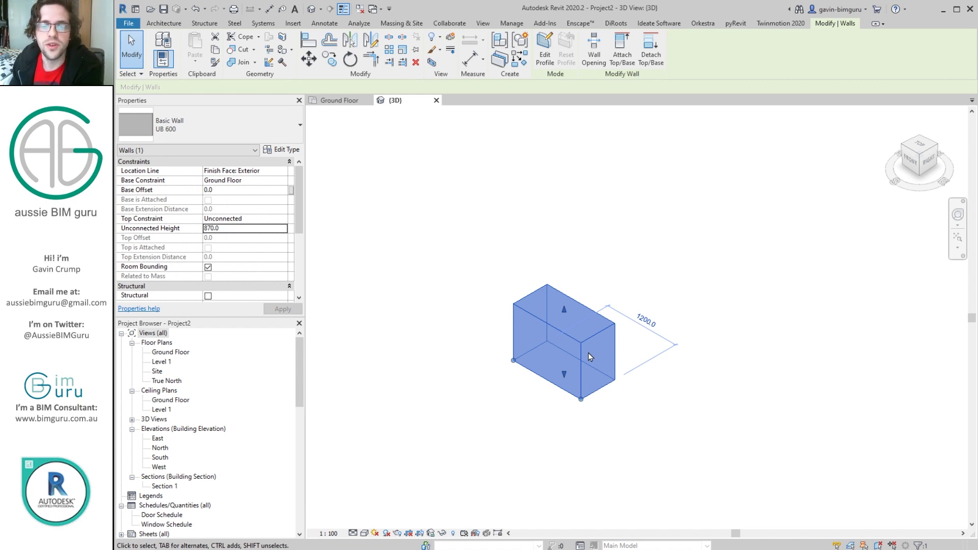
left_click(526, 253)
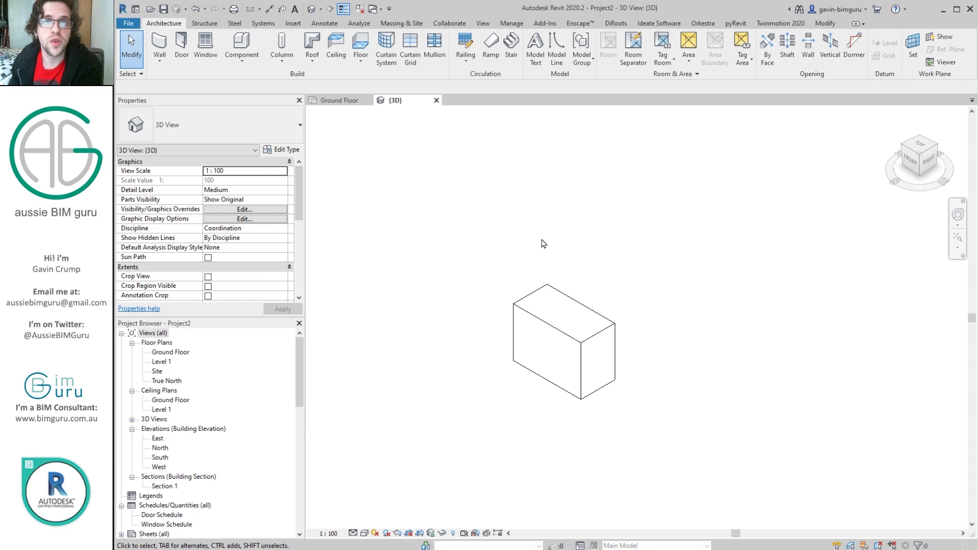
Step: Start a new family from the Metric Profile.rft template
left_click(128, 24)
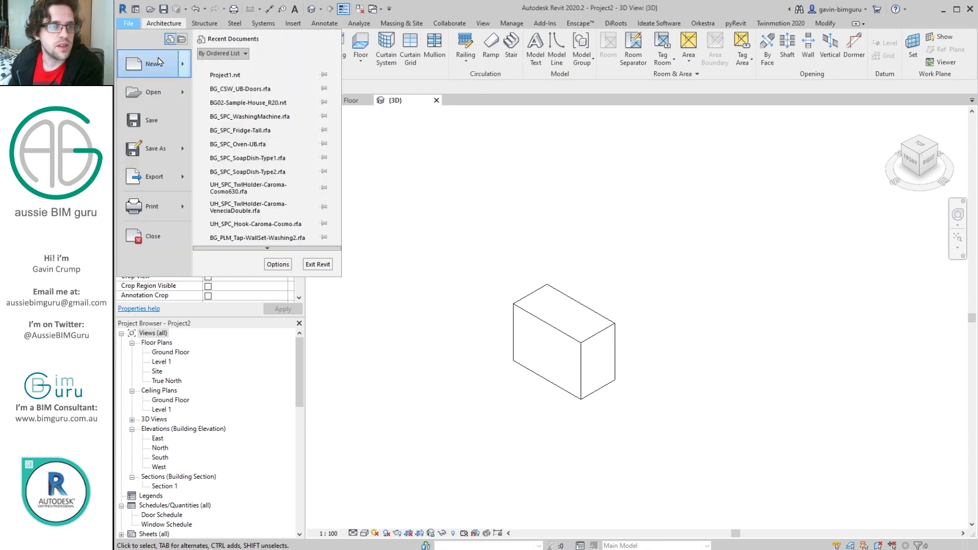
mouse_move(159, 62)
left_click(254, 97)
scroll(536, 265, "down", 3)
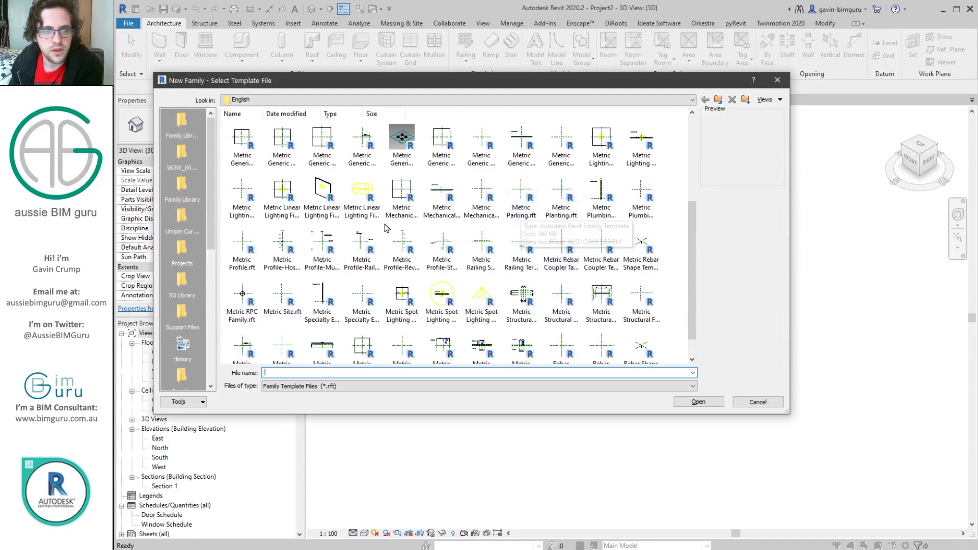
left_click(241, 248)
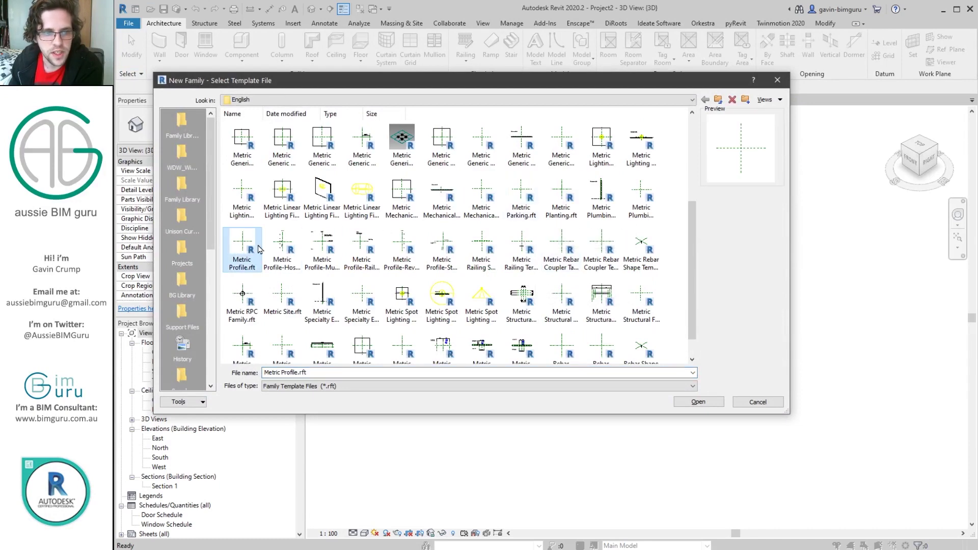
left_click(707, 403)
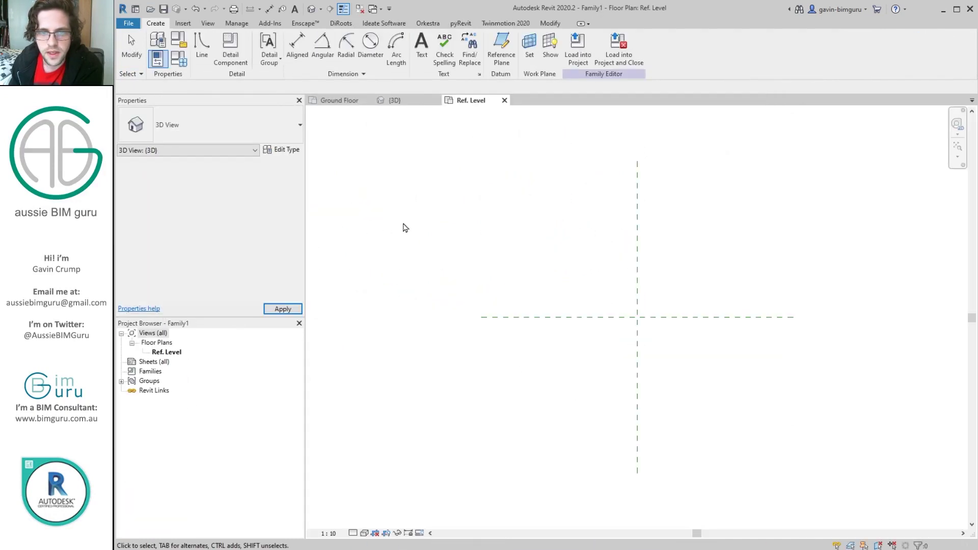
Step: Draw a small rectangle with profile lines where the reference planes cross
left_click(201, 49)
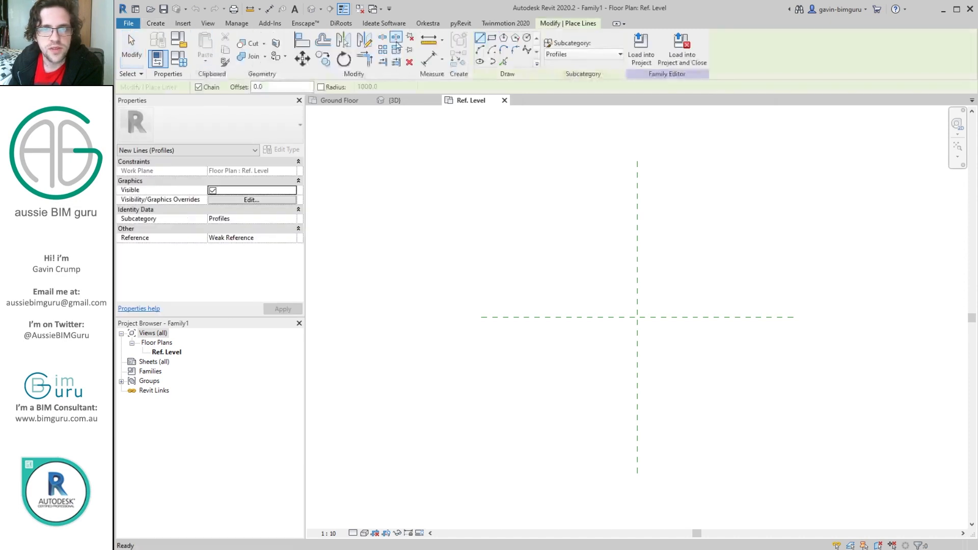
left_click(492, 38)
left_click(621, 291)
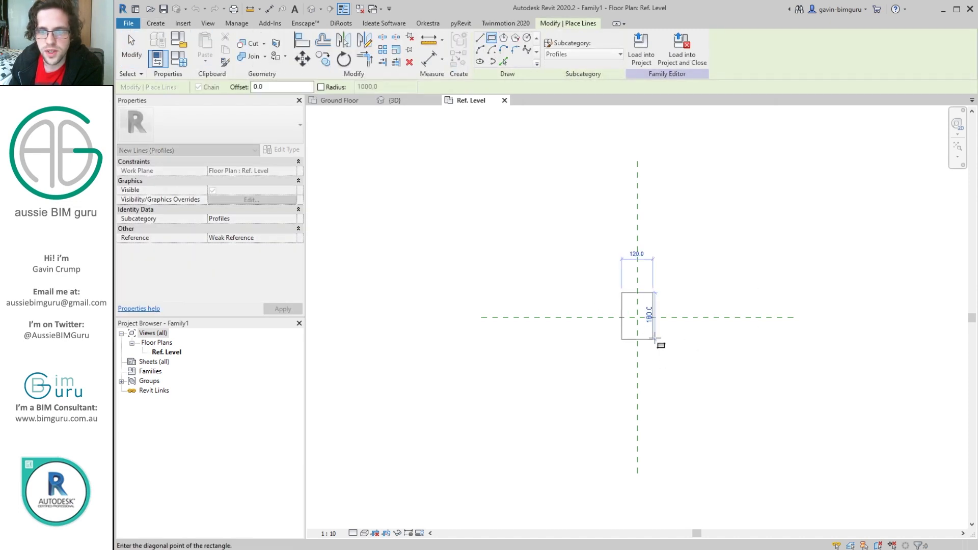
left_click(653, 334)
middle_click_drag(654, 303, 653, 293)
scroll(653, 293, "up", 2)
key("d")
key("i")
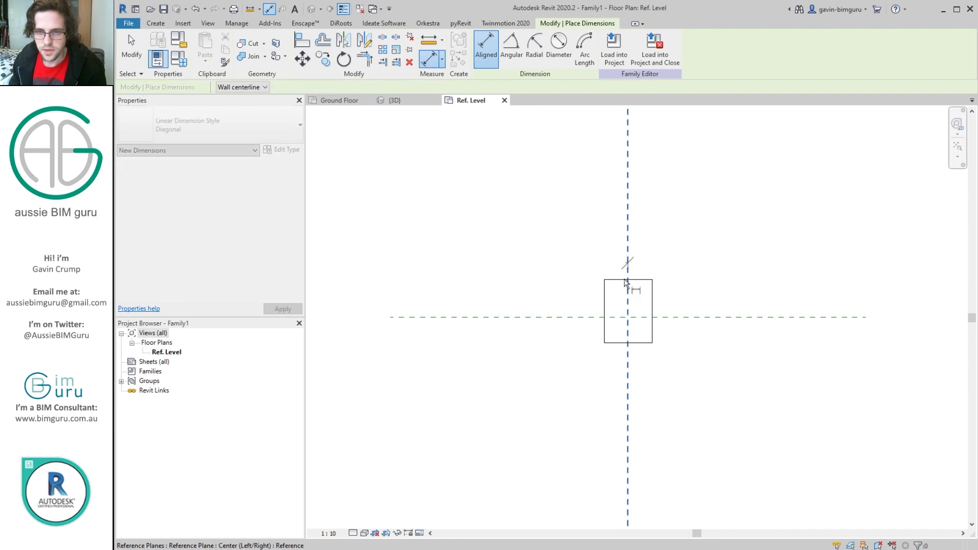
scroll(631, 277, "up", 2)
Step: Add EQ dimensions centring the rectangle on both reference planes
left_click(665, 295)
left_click(645, 234)
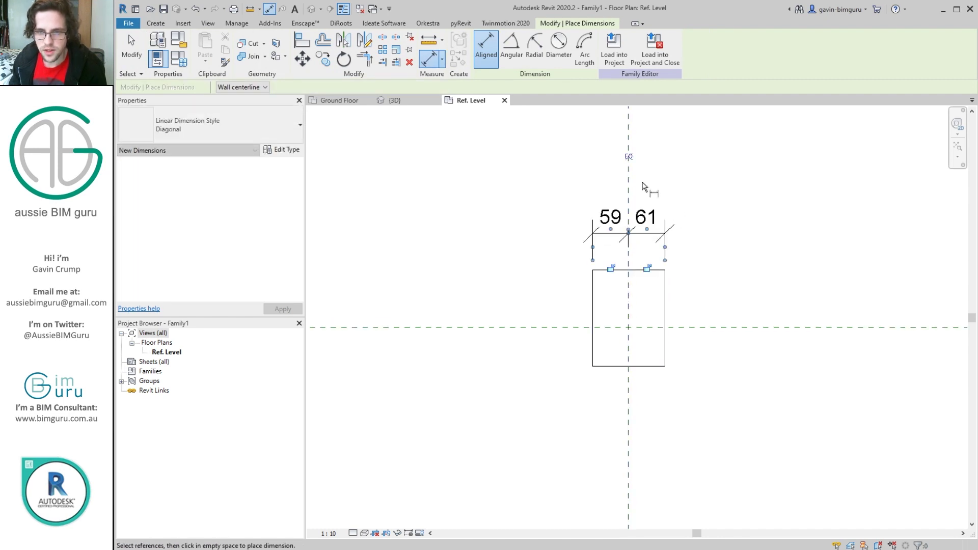
left_click(628, 156)
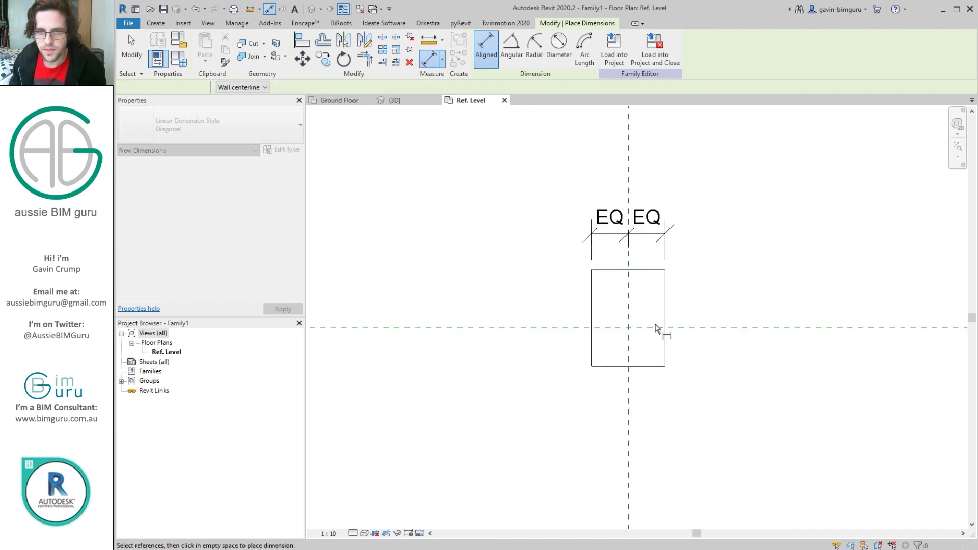
left_click(646, 328)
left_click(646, 275)
left_click(640, 385)
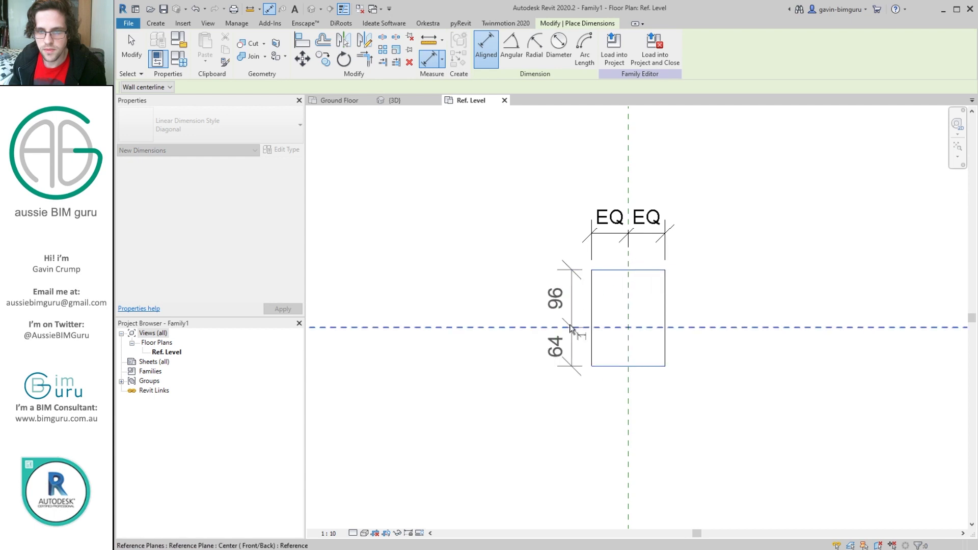
left_click(566, 321)
left_click(491, 328)
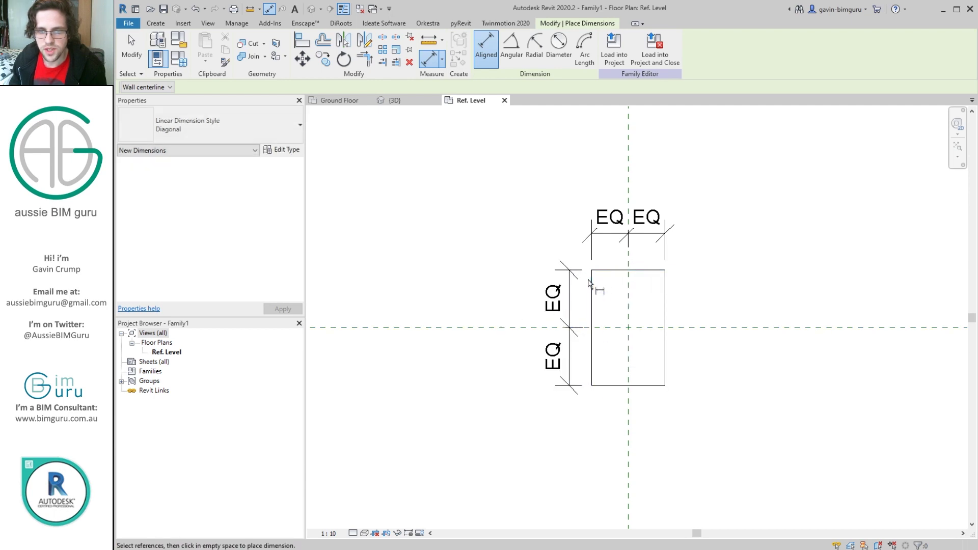
Step: Dimension the rectangle's overall width and label it with a new Width parameter
left_click(591, 283)
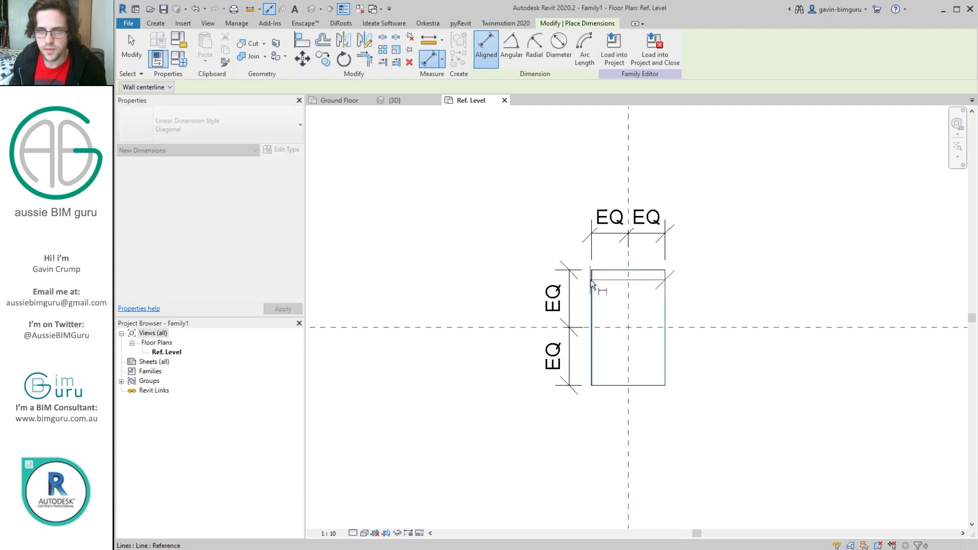
left_click(665, 285)
left_click(678, 162)
key("Escape")
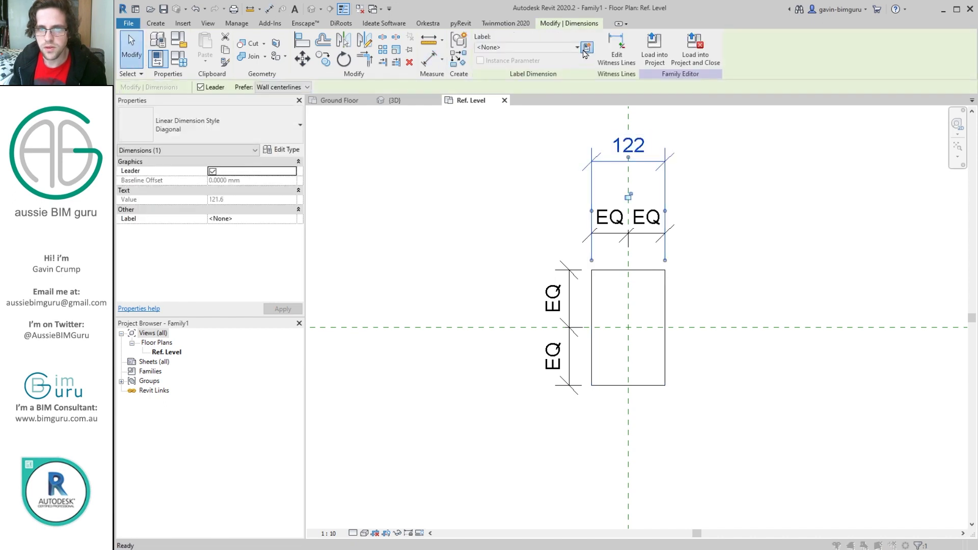
left_click(587, 47)
type("wID")
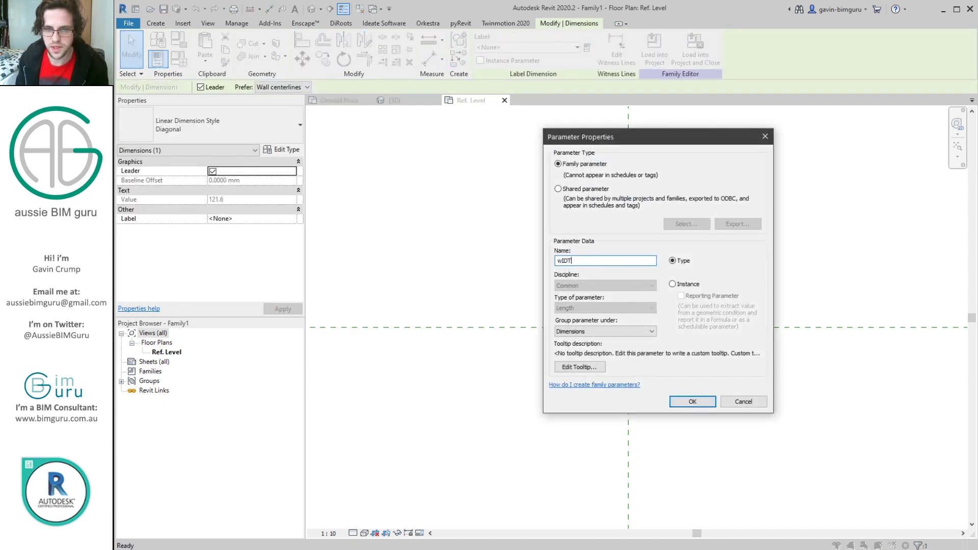
type("th")
key("Return")
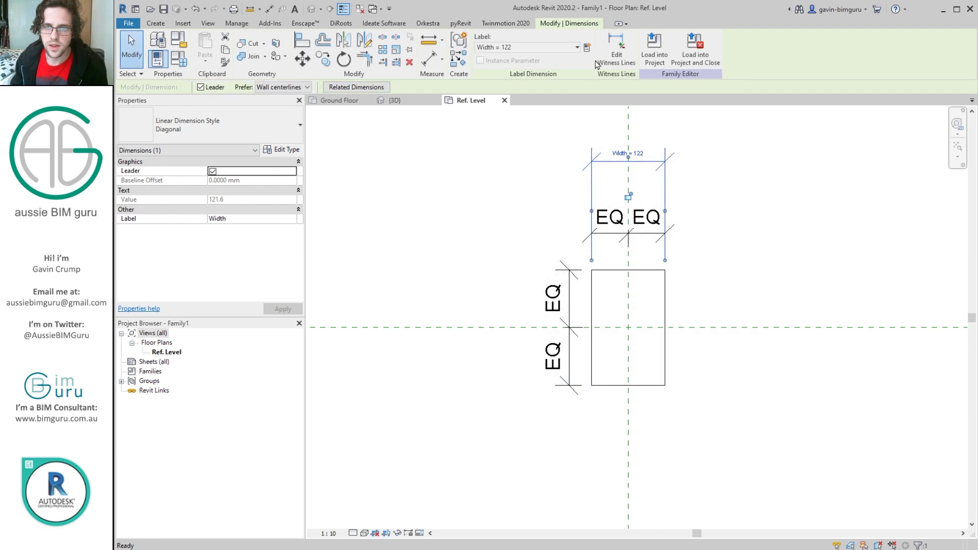
Step: Dimension the overall height and label it with a new Height parameter
key("d")
key("i")
left_click(620, 271)
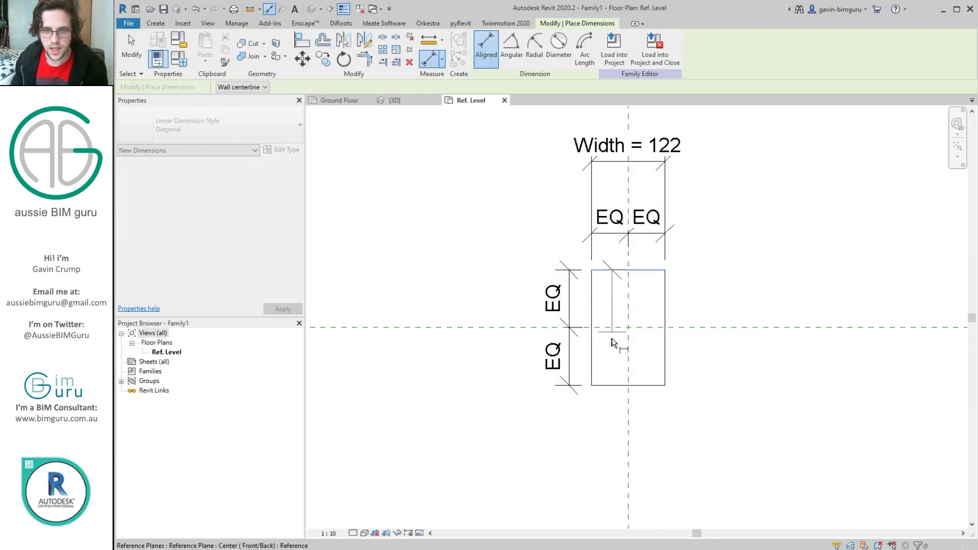
left_click(627, 386)
left_click(499, 352)
key("Escape")
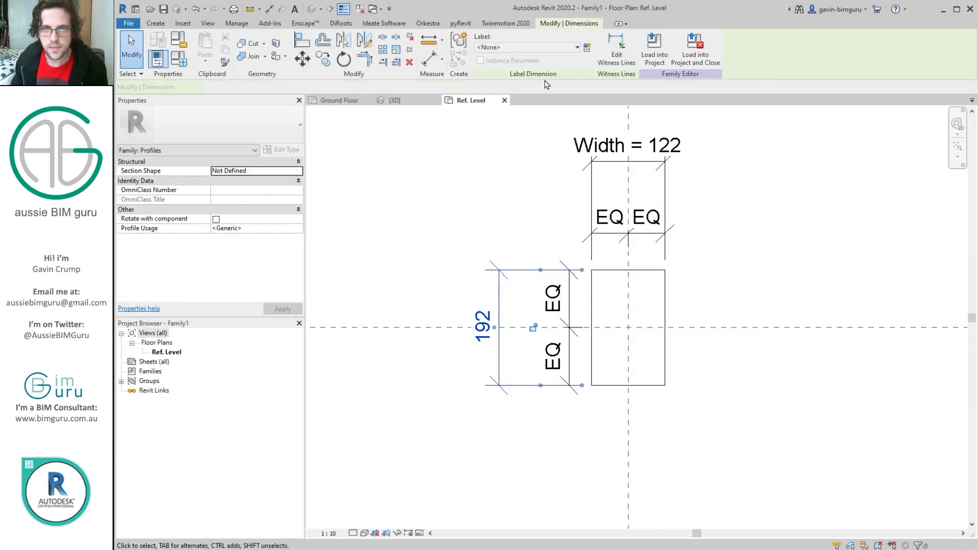
left_click(587, 48)
type("Height")
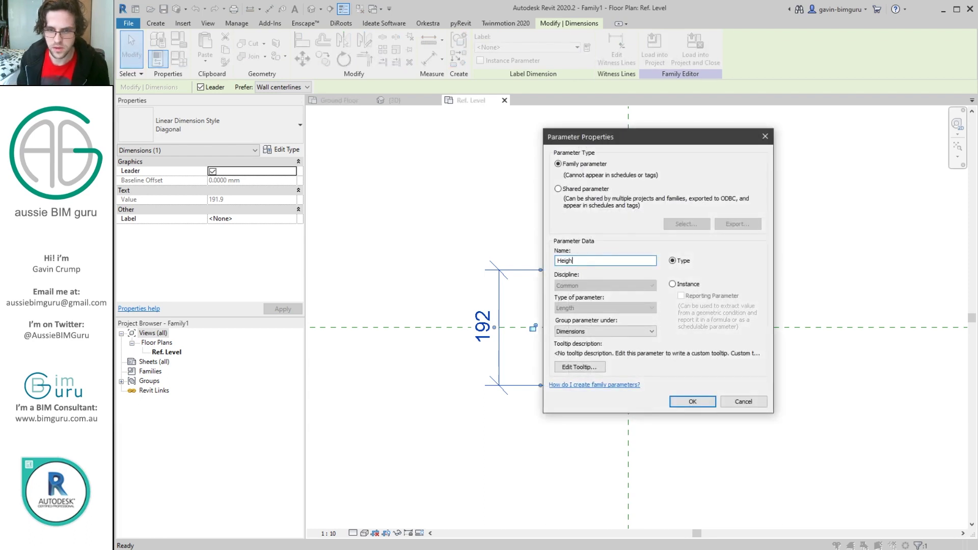
key("Return")
left_click(433, 210)
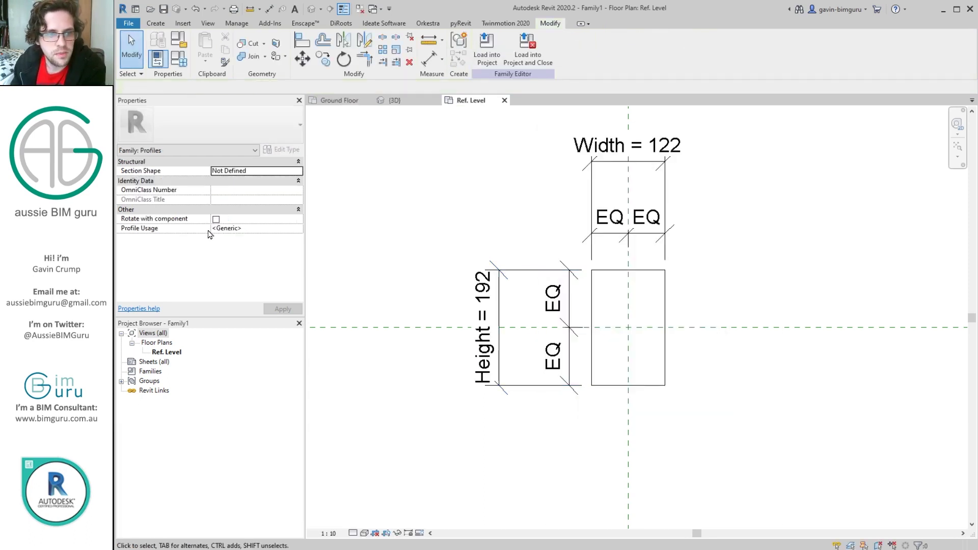
Step: Set the family's Profile Usage to Reveal
left_click(298, 229)
left_click(298, 229)
scroll(237, 253, "down", 3)
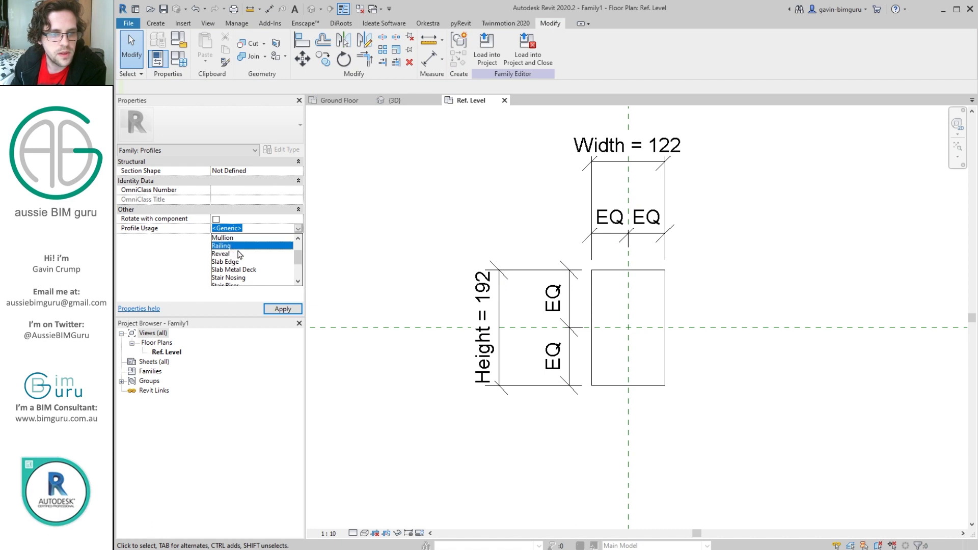
left_click(224, 253)
Step: Purge unused items from the profile family
left_click(236, 23)
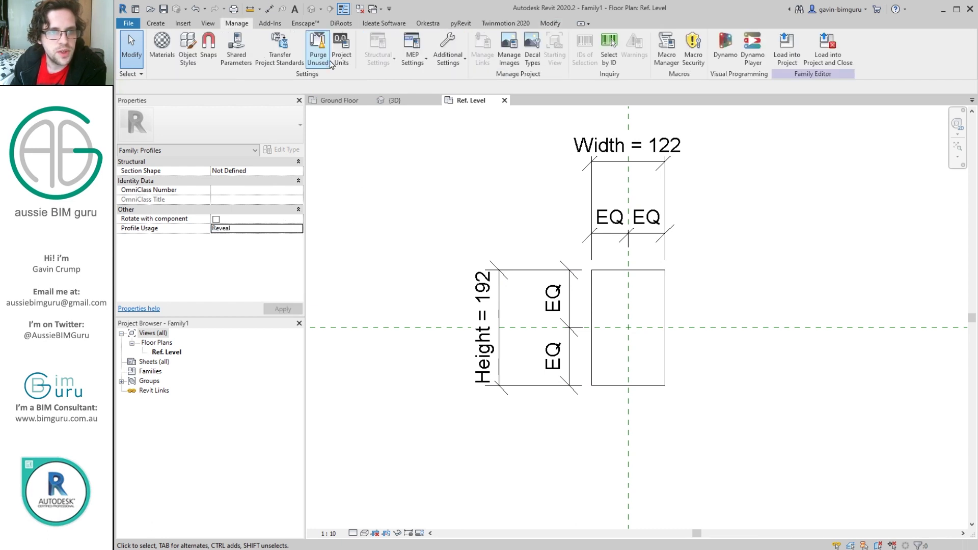
left_click(318, 47)
left_click(434, 435)
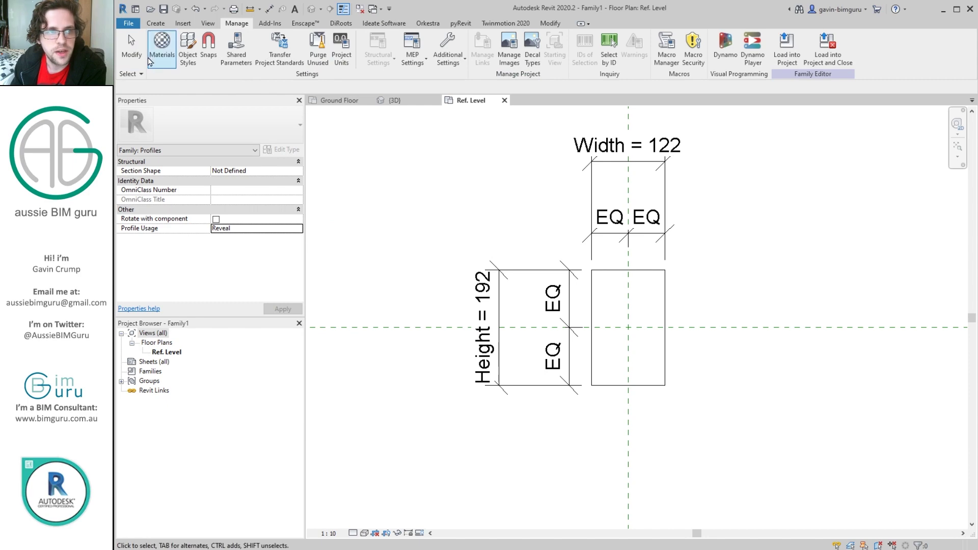
left_click(155, 23)
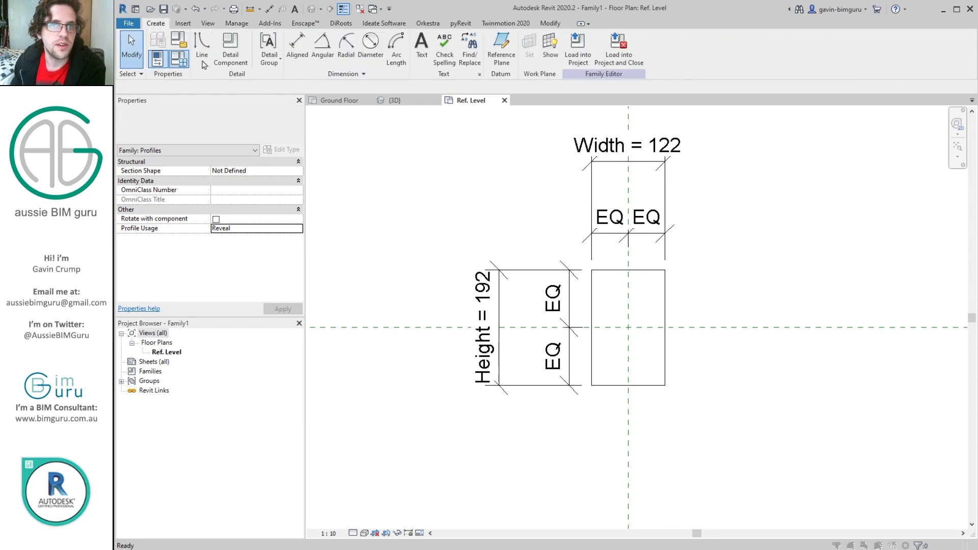
Step: Create the '50x150 Kicker' profile type with Height 150 and Width 50
left_click(157, 58)
left_click_drag(586, 94, 654, 95)
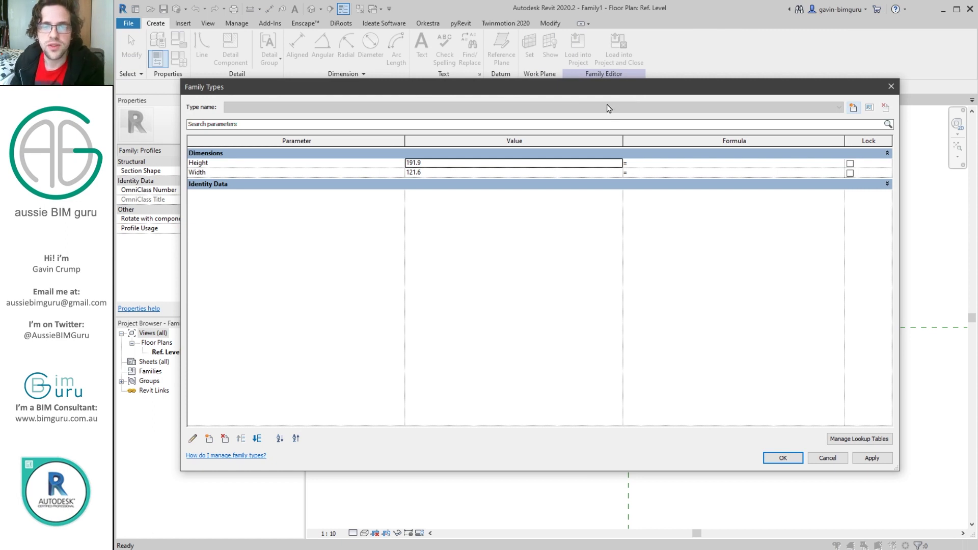
double_click(581, 163)
type("15")
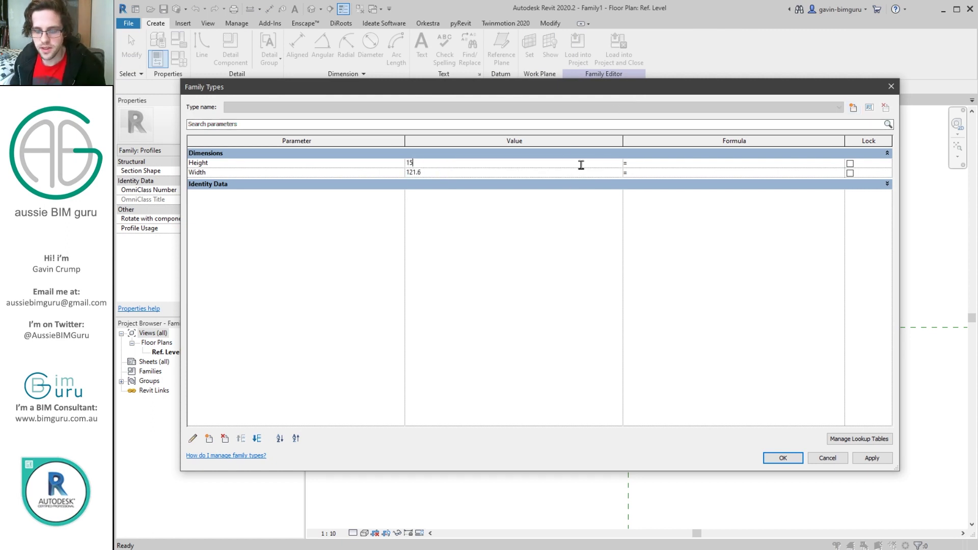
type("50")
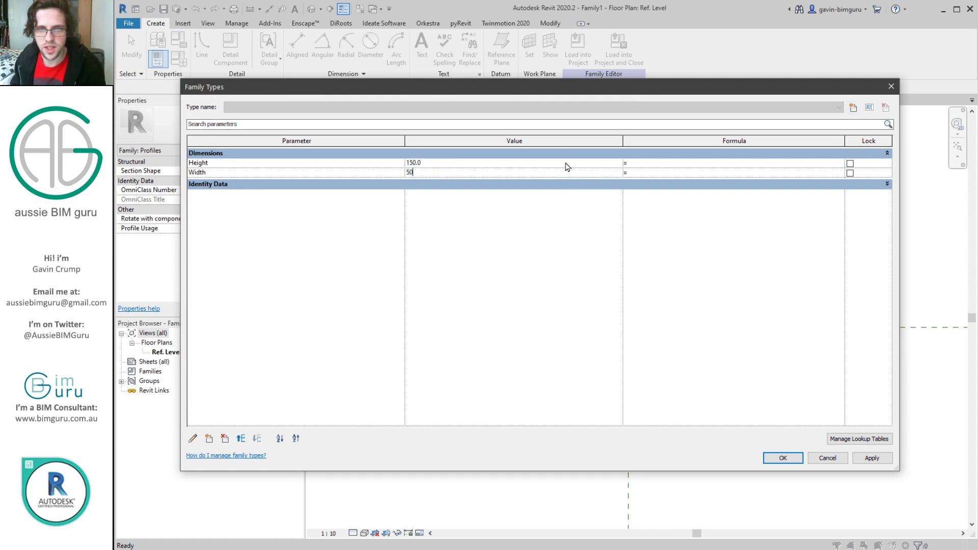
left_click(854, 108)
type("50x150 Kicker")
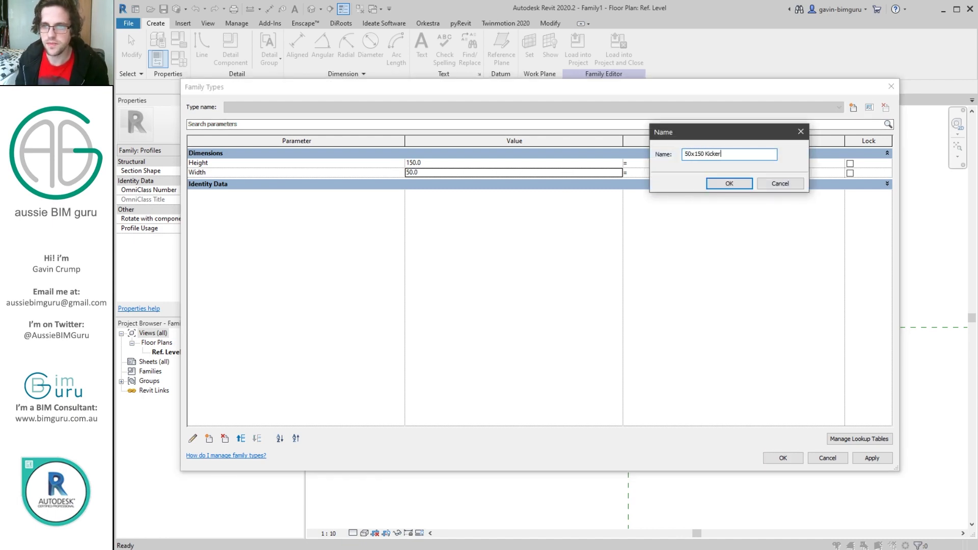
key("Return")
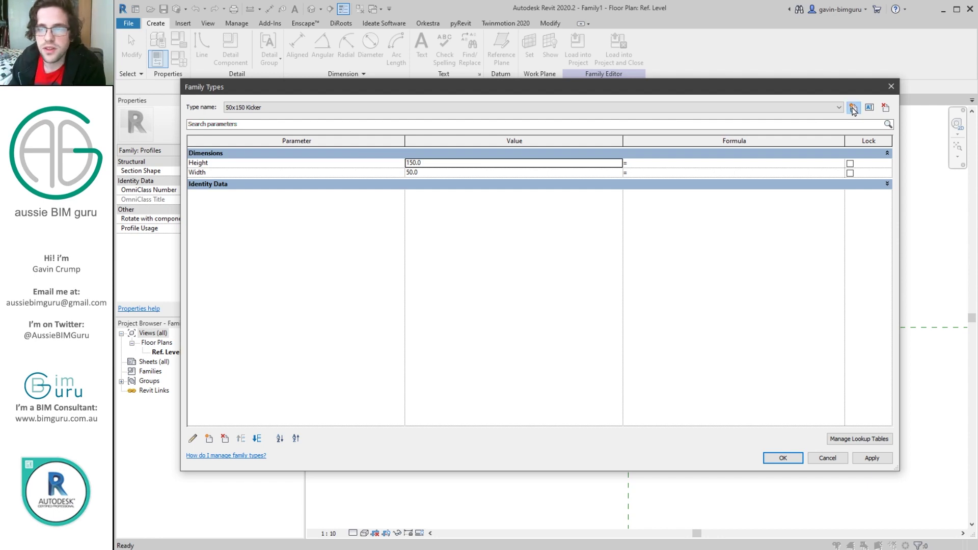
Step: Add a '300x50 OB' type with Height 50 and Width 300
left_click(854, 108)
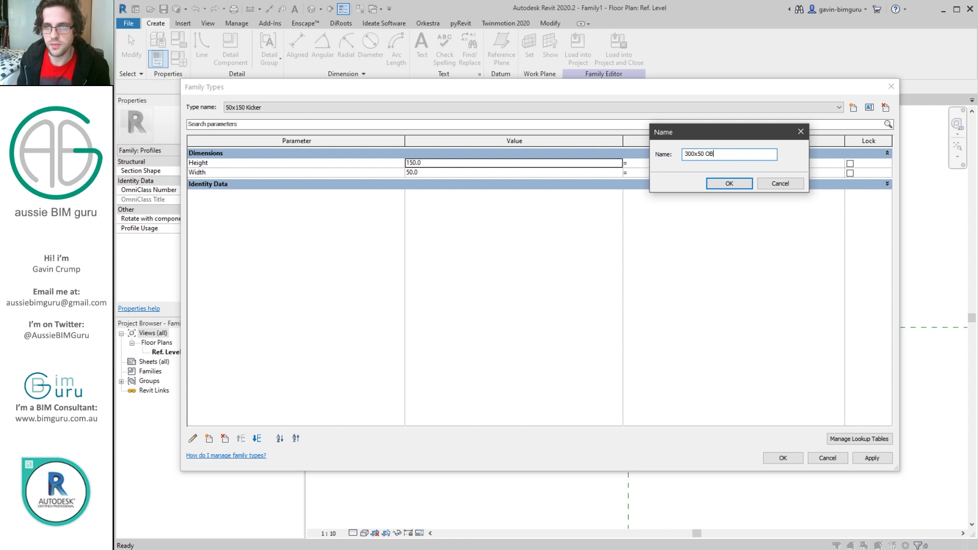
key("Return")
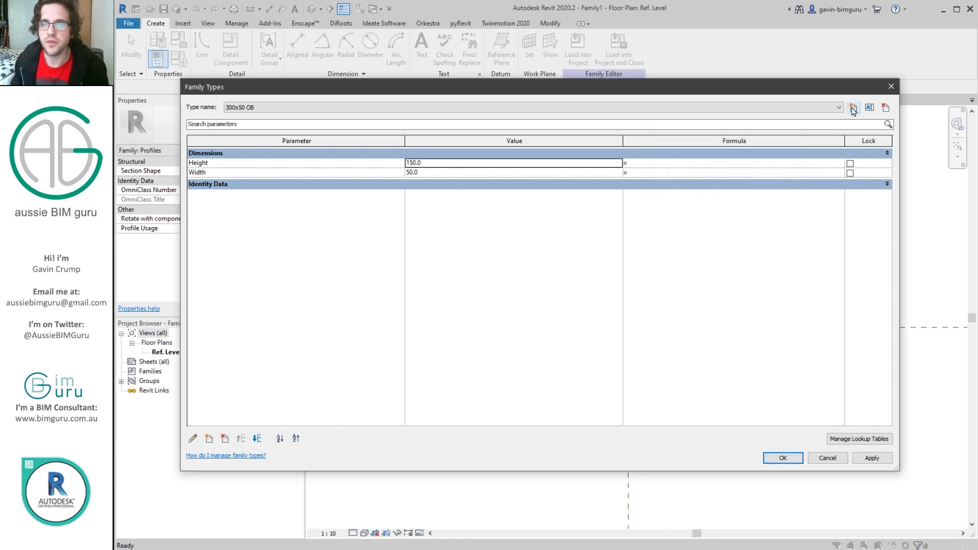
left_click(530, 163)
type("5")
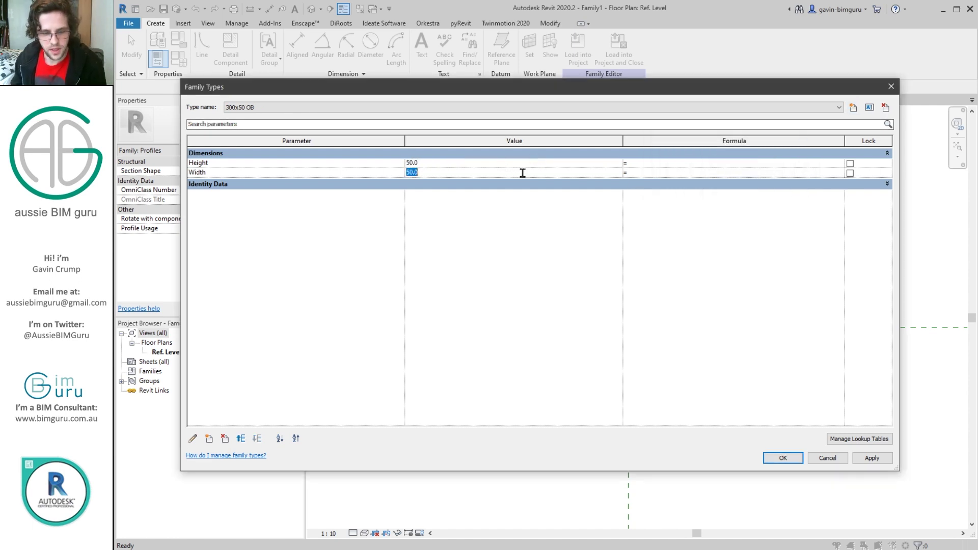
left_click_drag(515, 89, 520, 63)
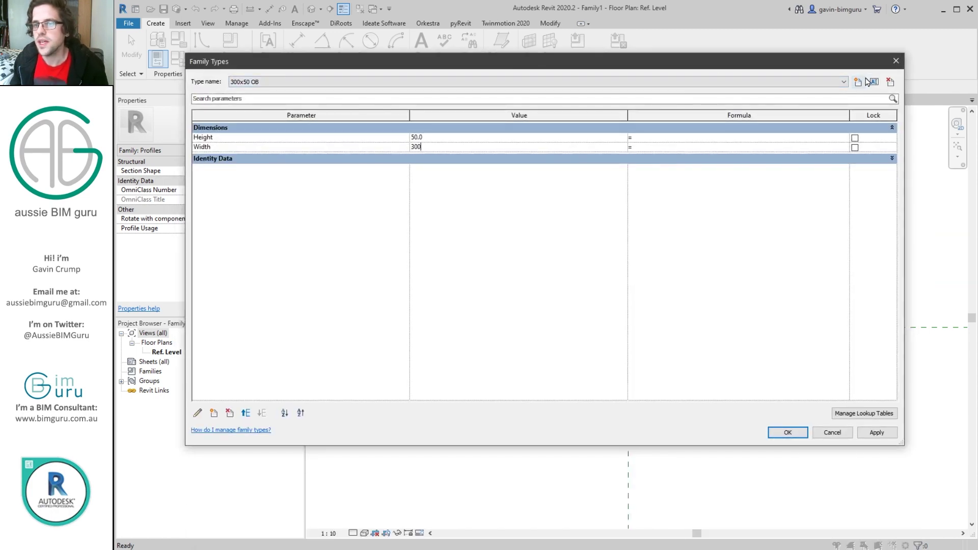
Step: Add a '10x10' type sized 10 by 10, then switch back to 300x50 OB
left_click(858, 82)
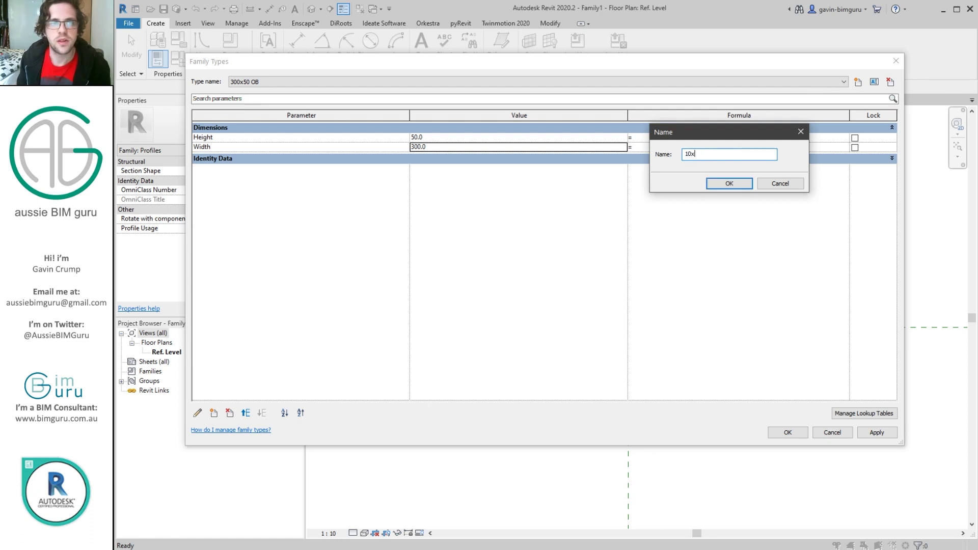
key("Return")
left_click(604, 138)
type("1")
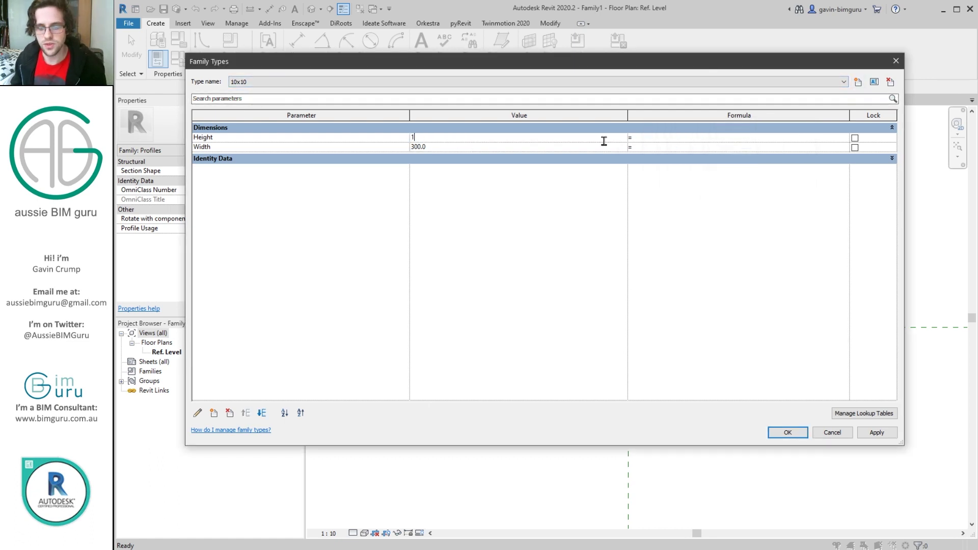
left_click(427, 82)
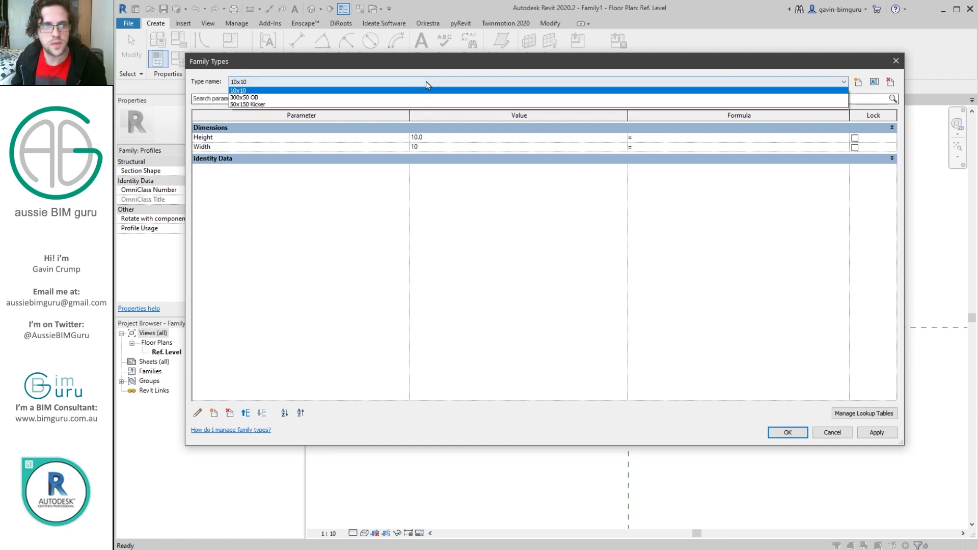
left_click(415, 97)
Step: Accept the profile types, save the family as 'Joinery reveal' and load it into Project2
left_click(788, 433)
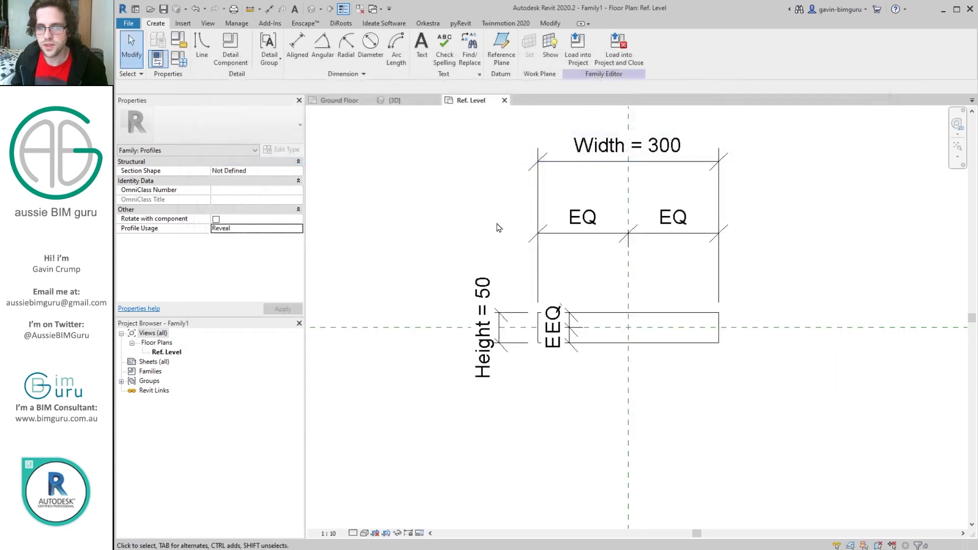
left_click(127, 25)
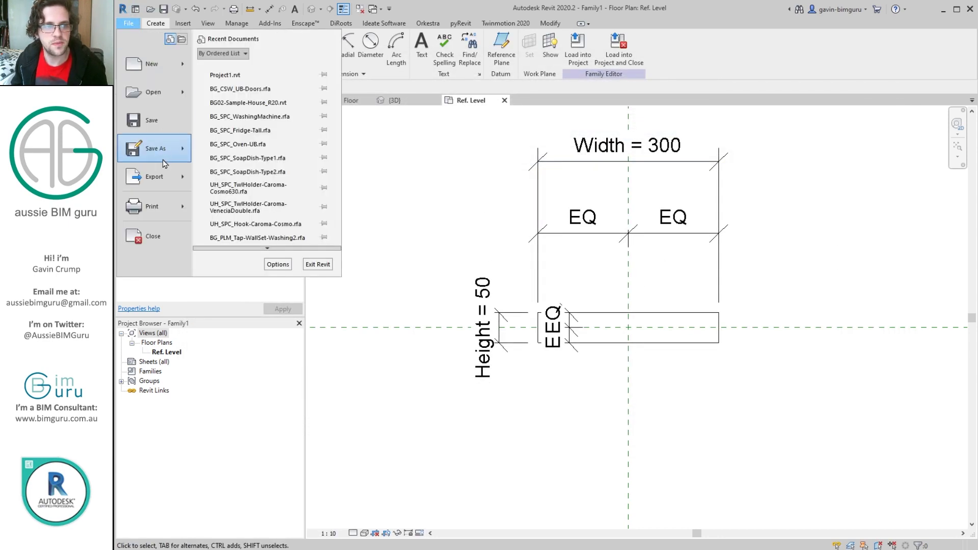
mouse_move(166, 151)
left_click(249, 140)
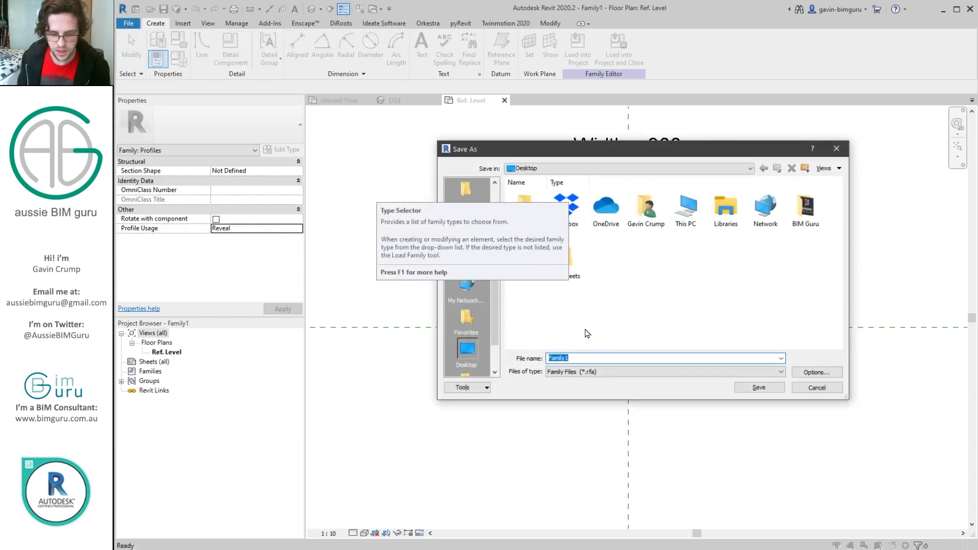
type("Joinery reveal")
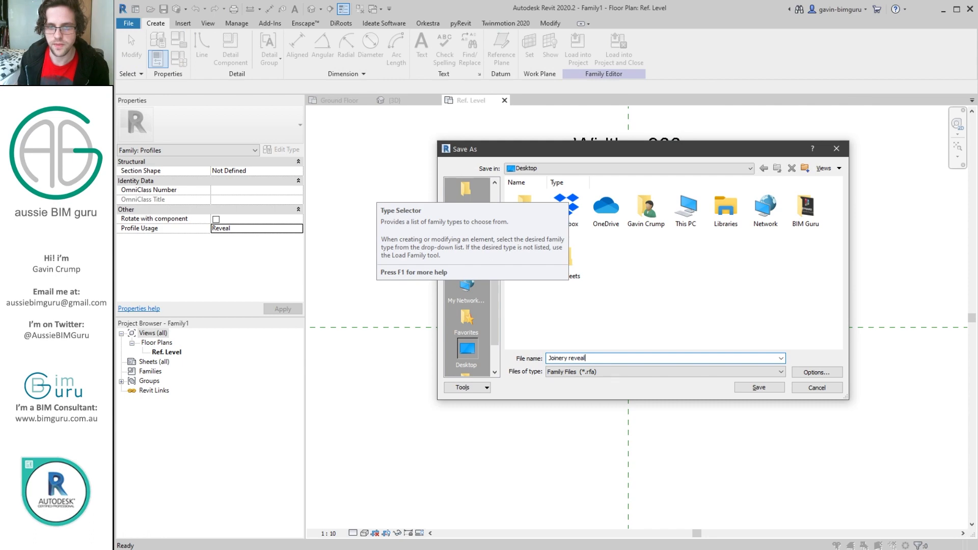
key("Return")
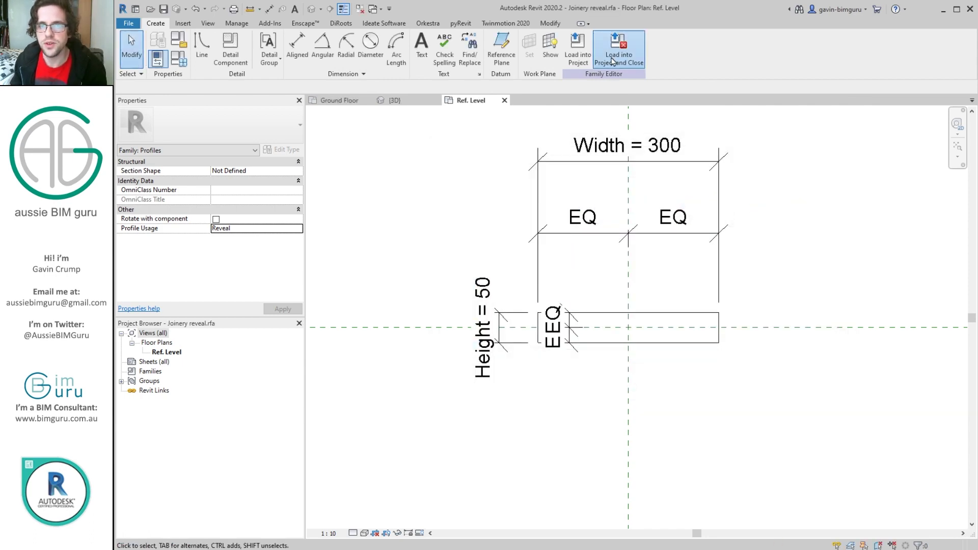
left_click(614, 61)
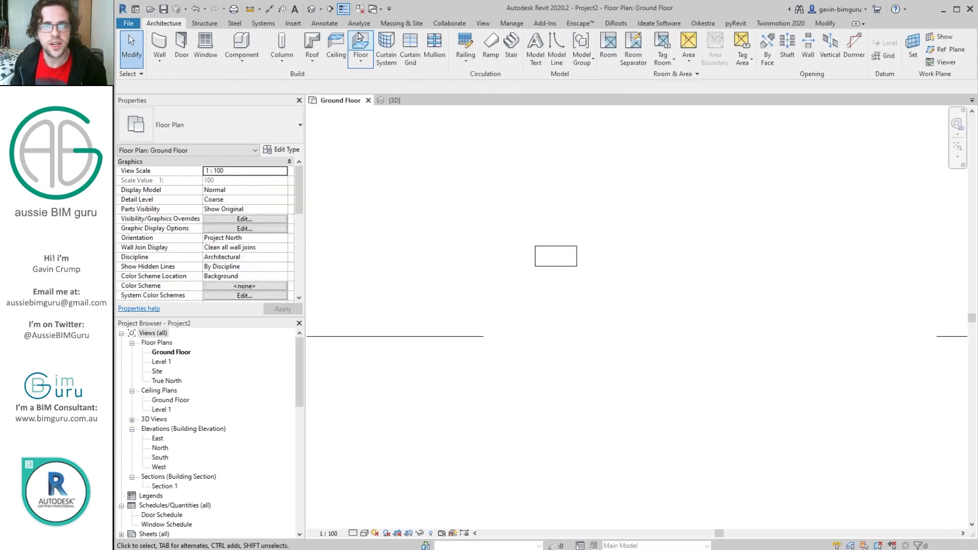
Step: Select the UB 600 wall in 3D and open its layer structure with a section preview
left_click(312, 9)
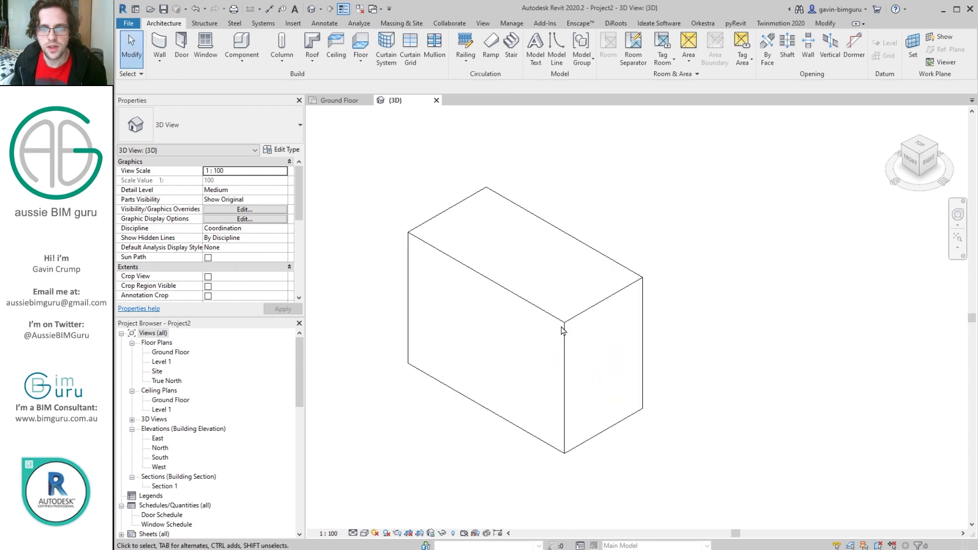
left_click(568, 329)
scroll(567, 329, "up", 2)
middle_click_drag(568, 314, 790, 322)
scroll(791, 323, "down", 1)
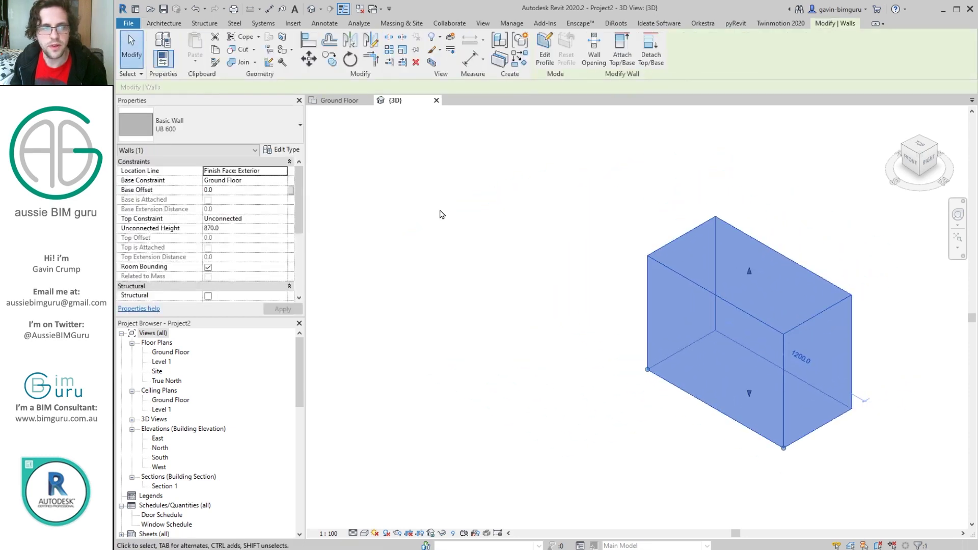
left_click(285, 151)
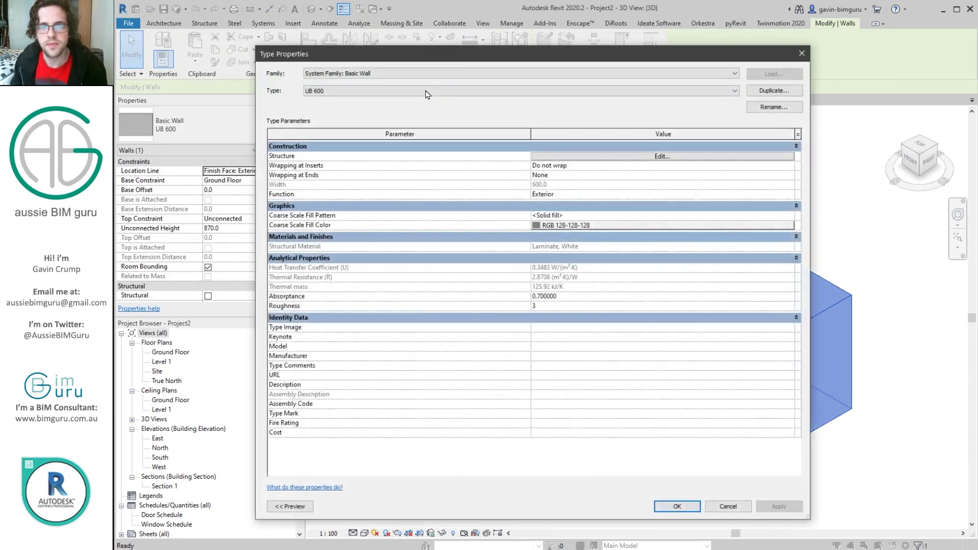
left_click(570, 157)
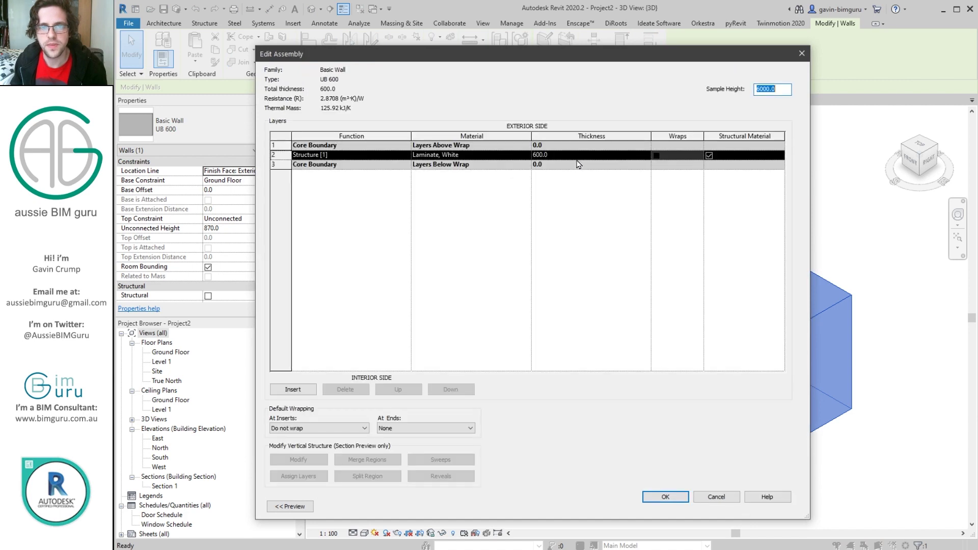
left_click(291, 506)
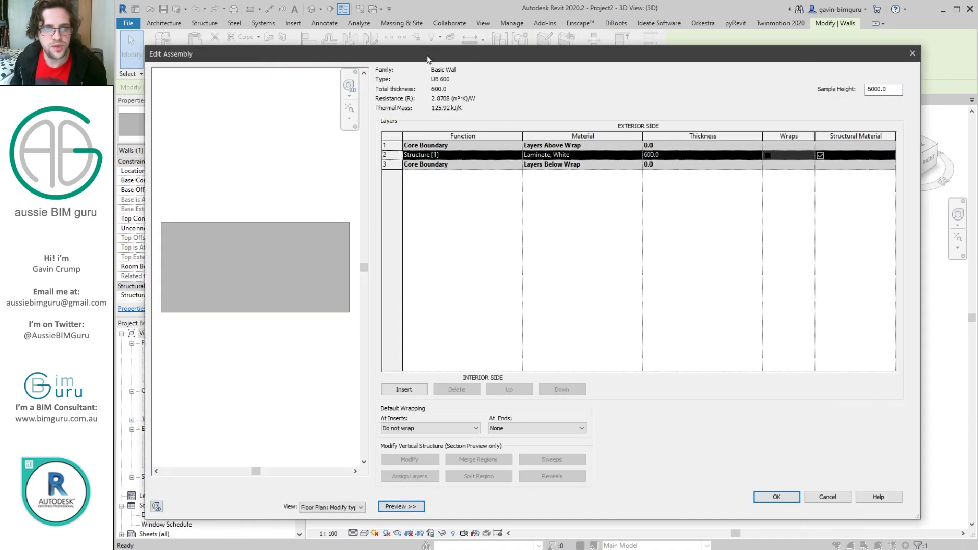
left_click(336, 508)
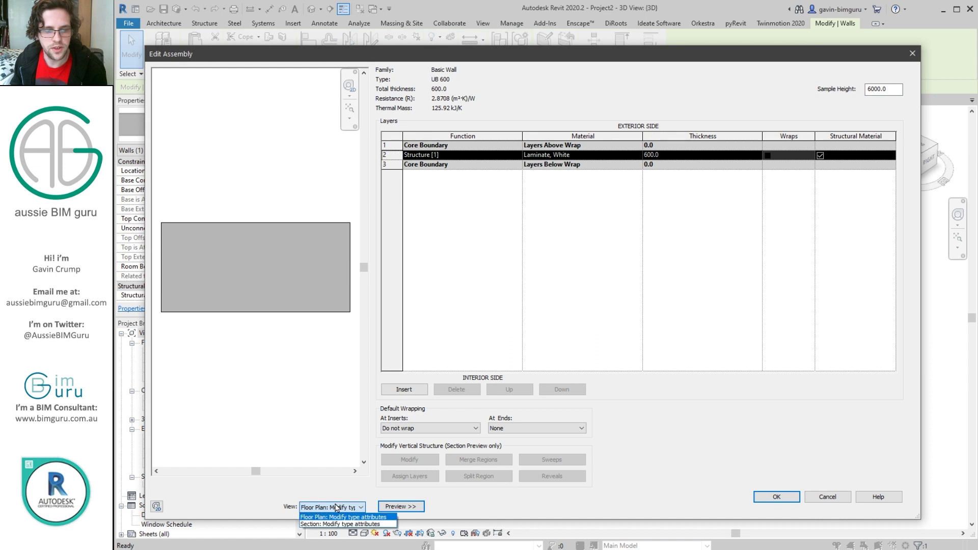
left_click(345, 523)
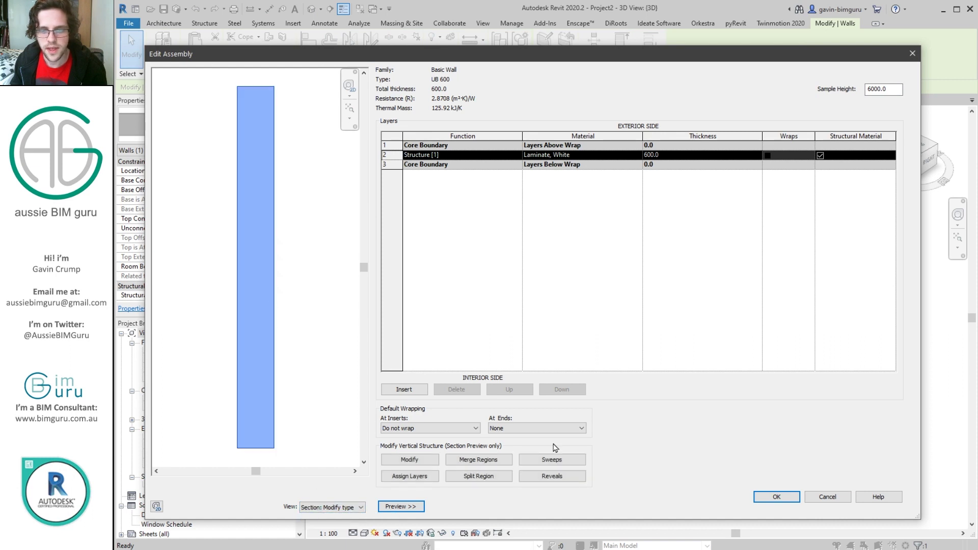
Step: Add a Joinery reveal : 50x150 Kicker reveal on the wall's interior side
left_click(553, 476)
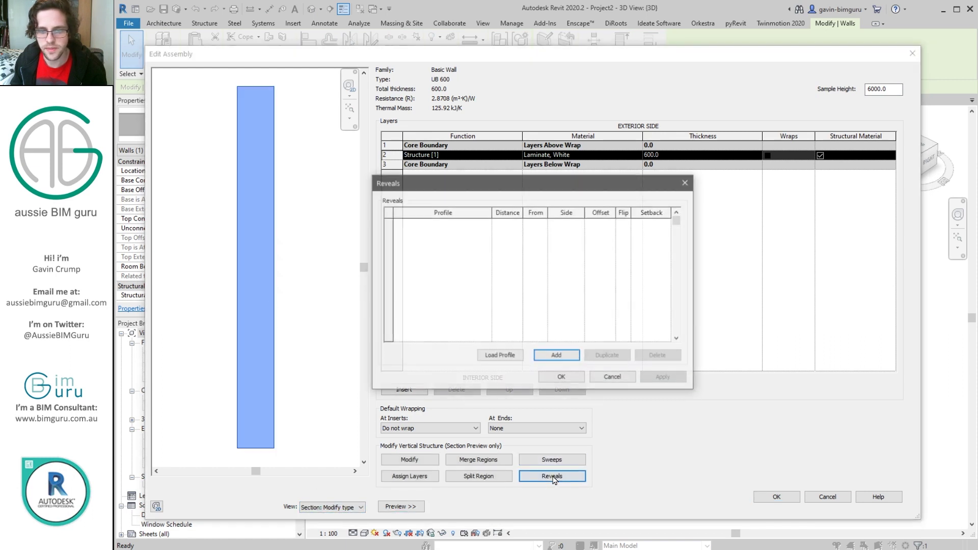
left_click(557, 355)
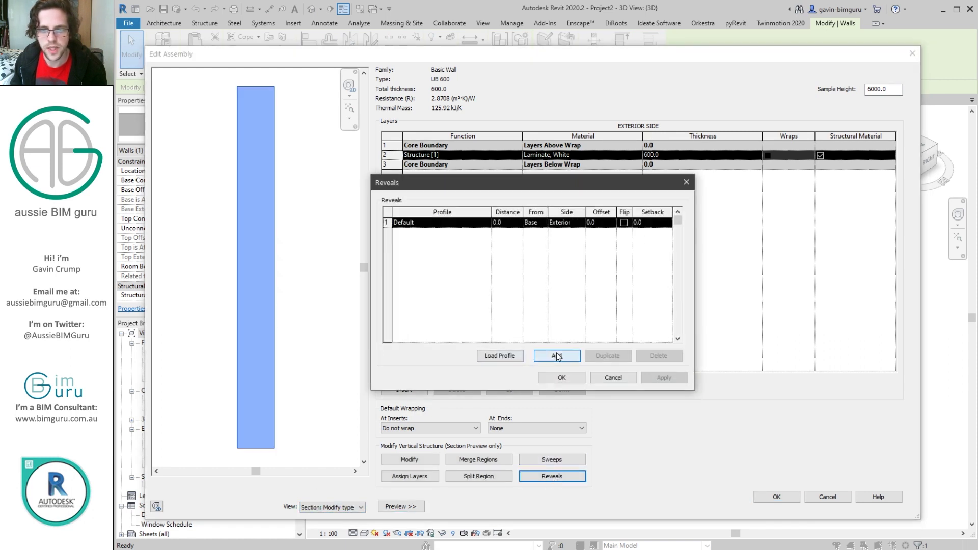
left_click(489, 223)
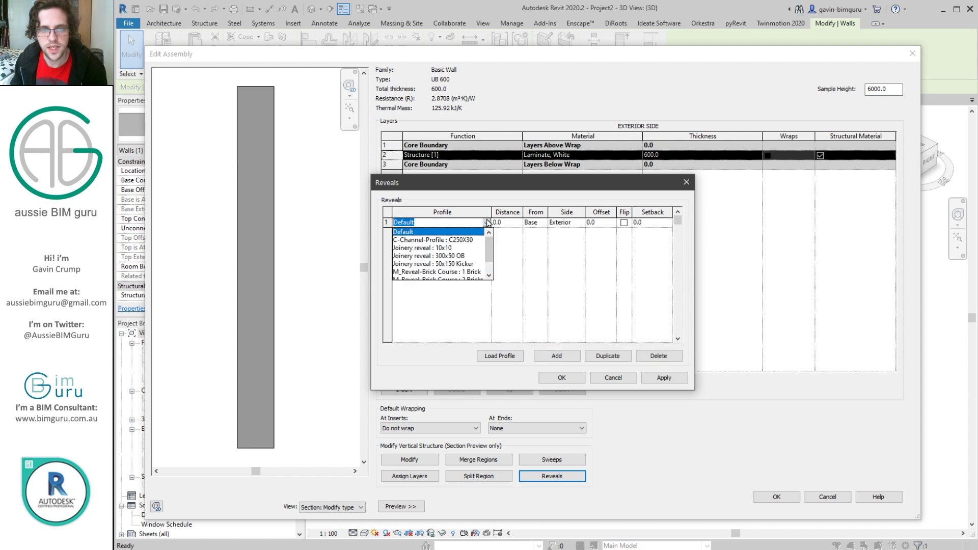
left_click(452, 264)
left_click(656, 380)
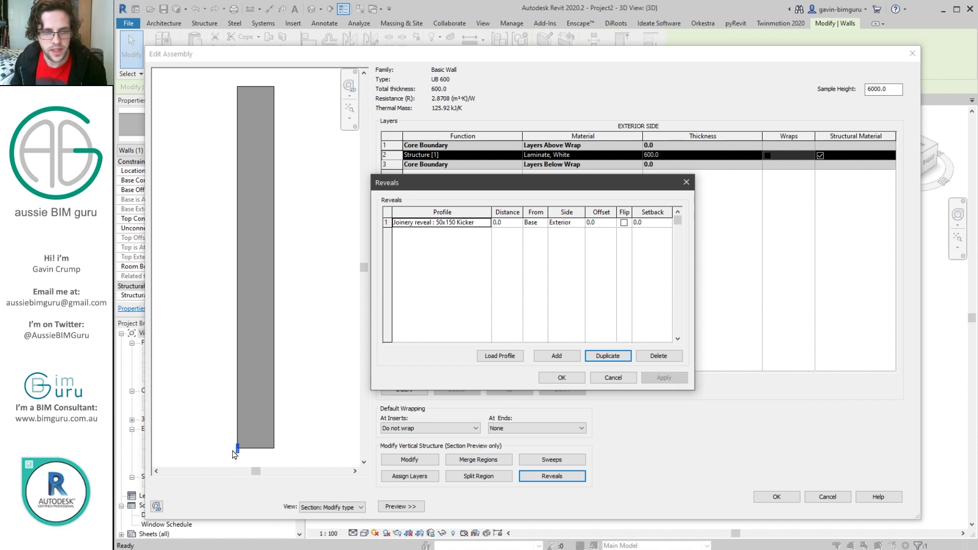
left_click(582, 227)
left_click(563, 241)
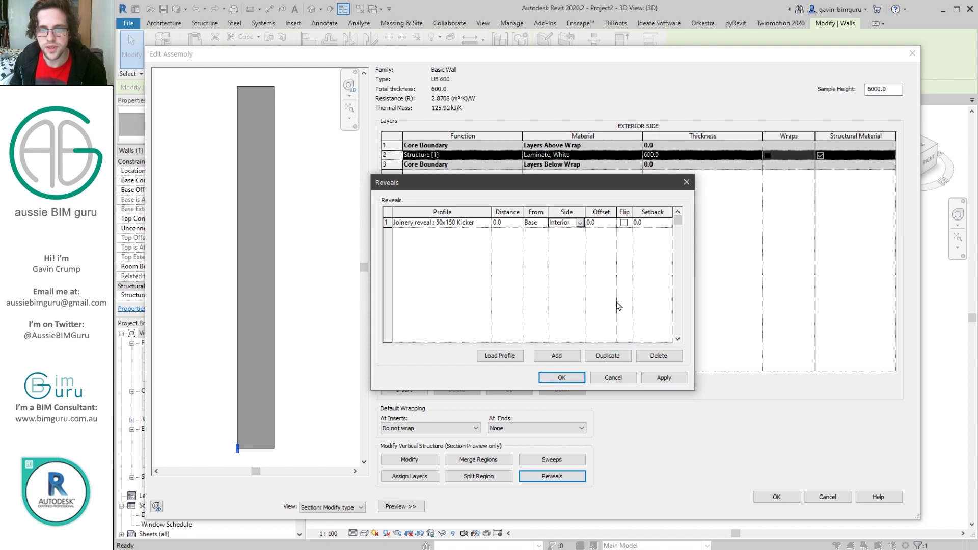
left_click(656, 382)
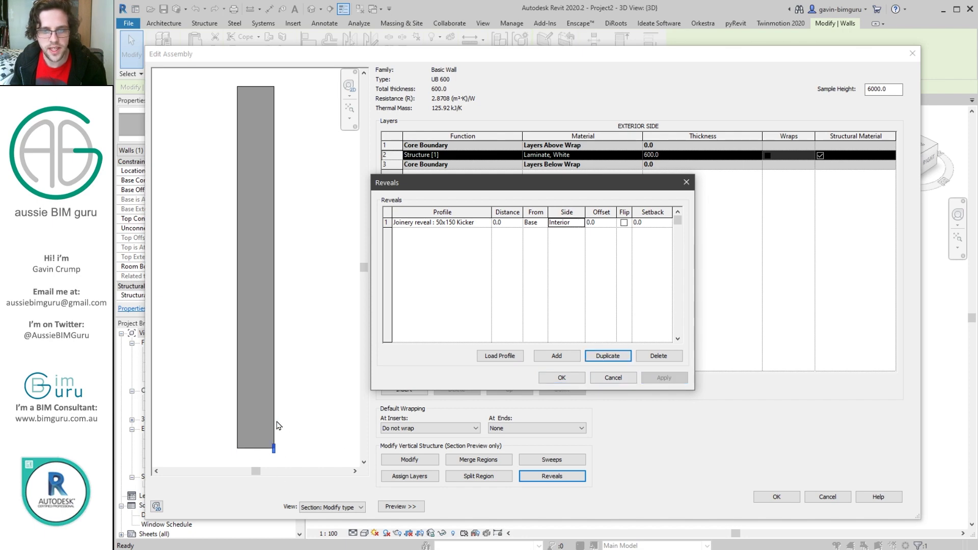
left_click(562, 378)
Step: Set the kicker reveal to offset 25 and distance 75, then confirm the wall type
scroll(276, 452, "up", 5)
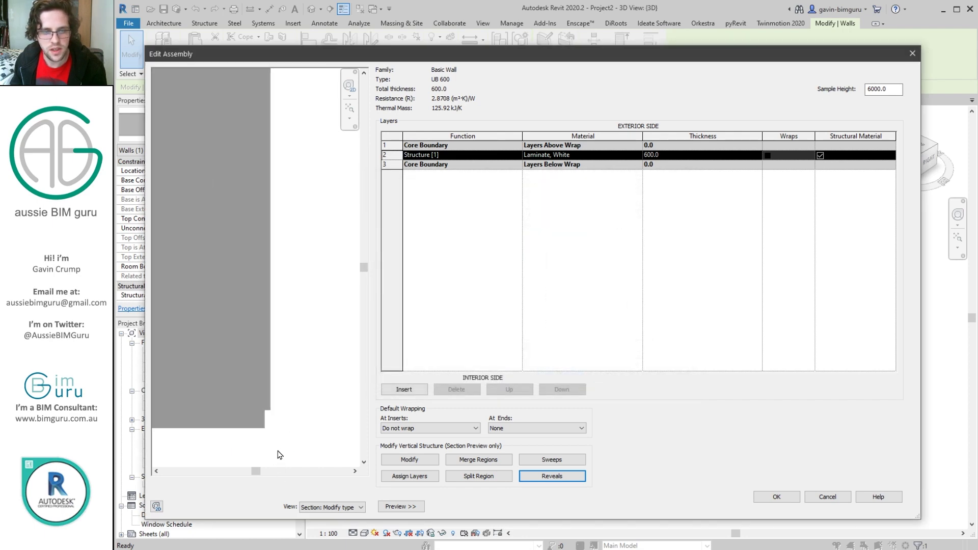
left_click(555, 476)
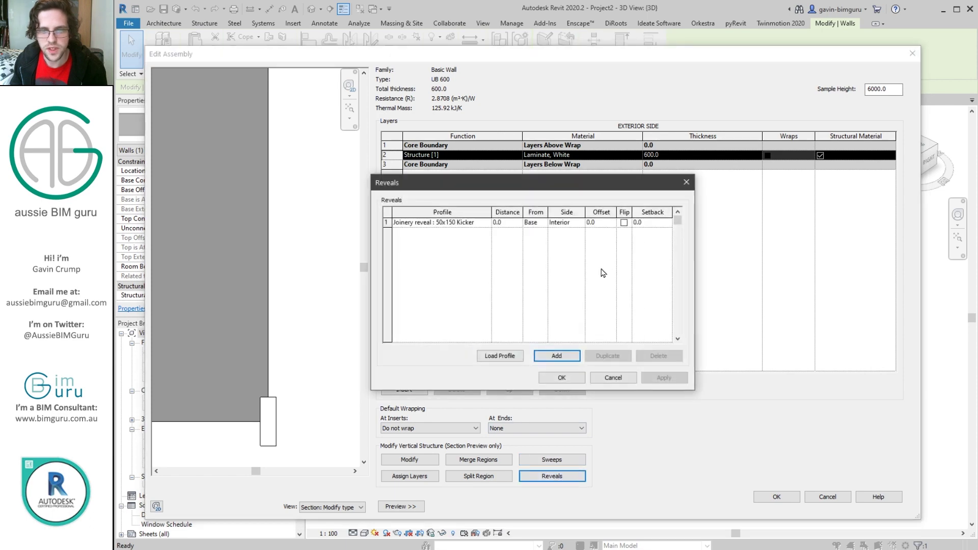
left_click(602, 223)
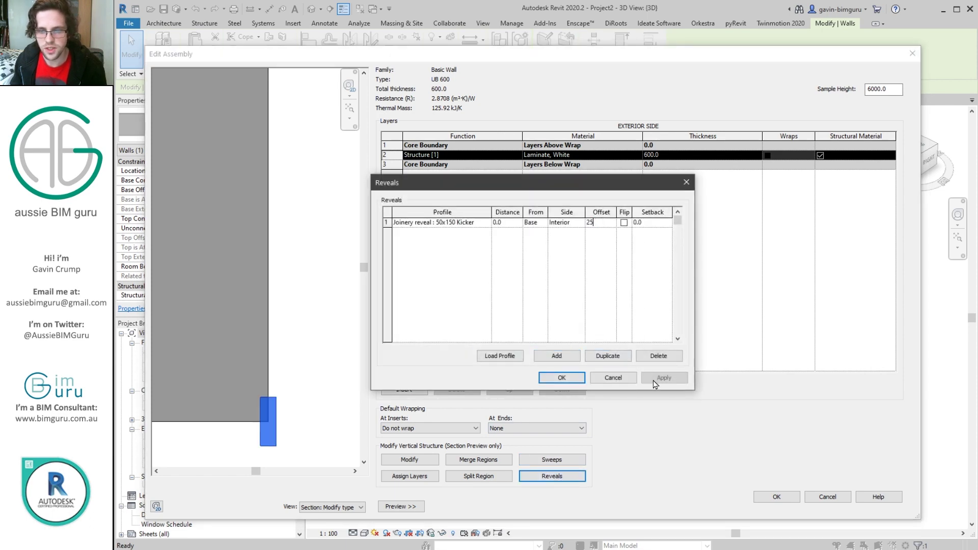
left_click(661, 378)
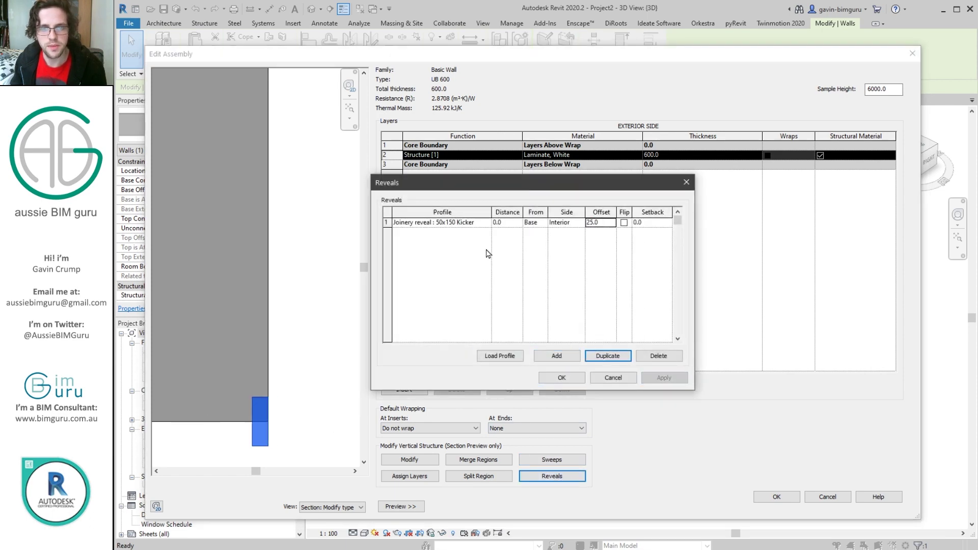
left_click(659, 378)
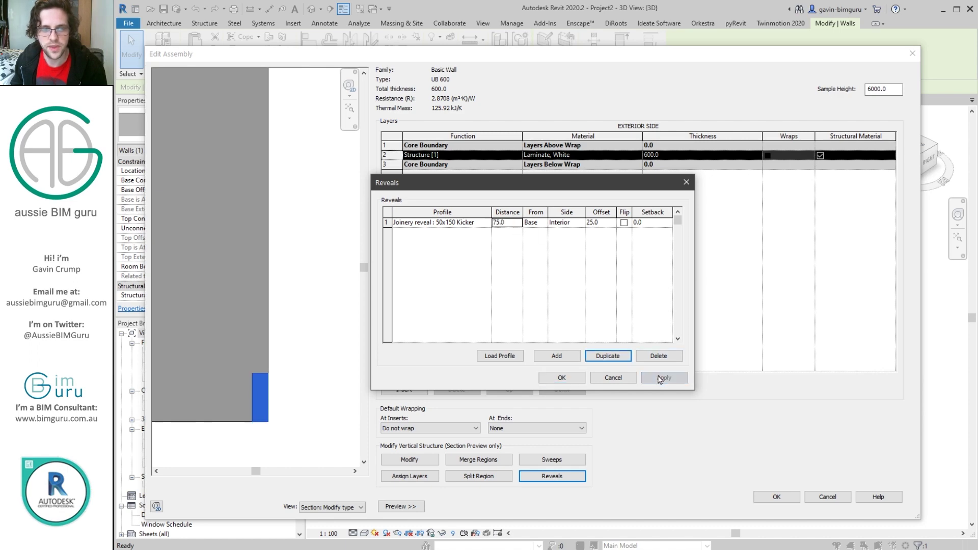
left_click(562, 378)
left_click(775, 497)
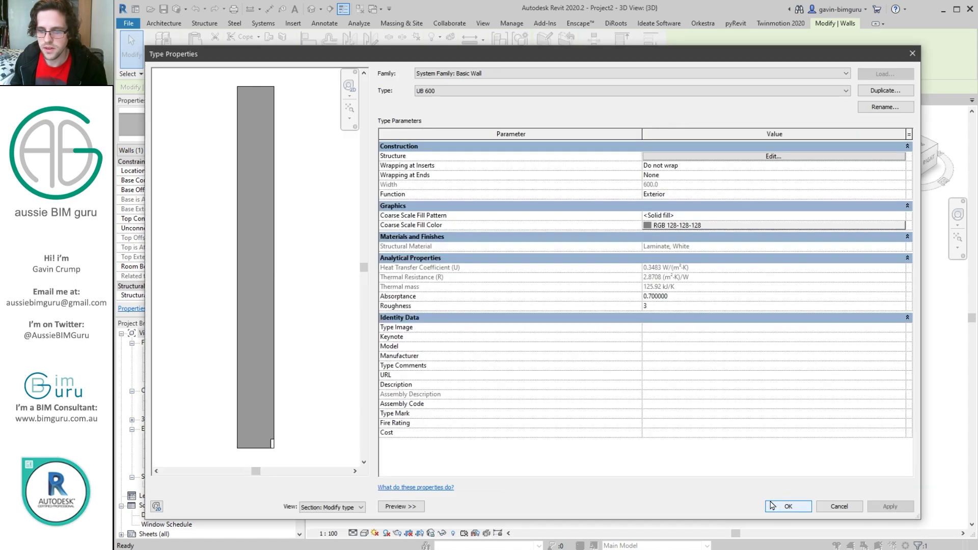
left_click(789, 507)
middle_click_drag(732, 426, 712, 345, "shift")
key("Escape")
Step: Enable Allow Join on the cabinet wall's end and adjust its length
left_click(699, 345)
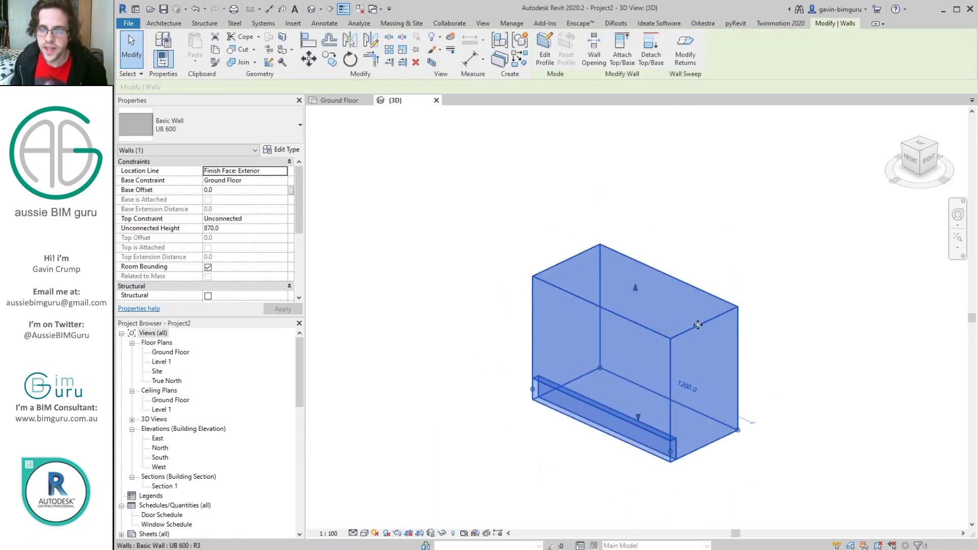
right_click(532, 392)
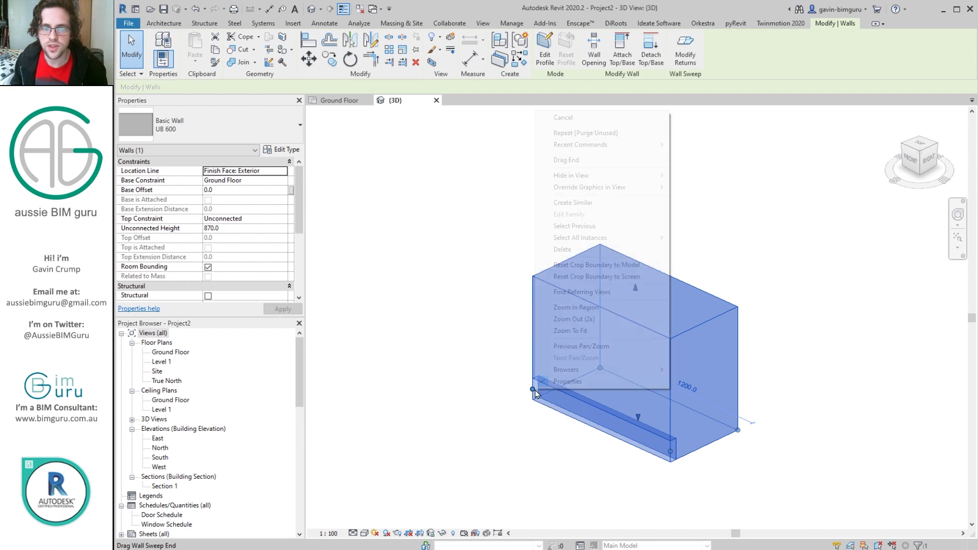
left_click(595, 160)
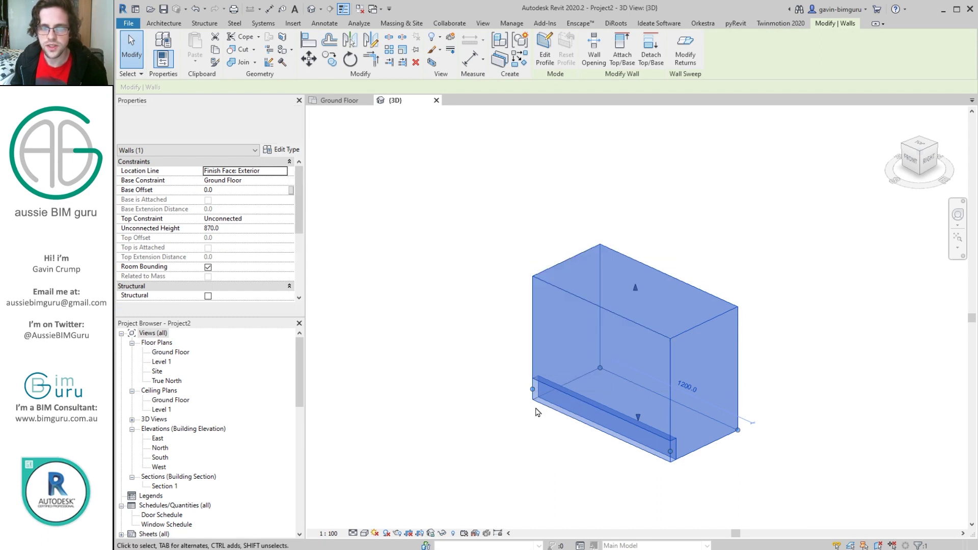
right_click(601, 372)
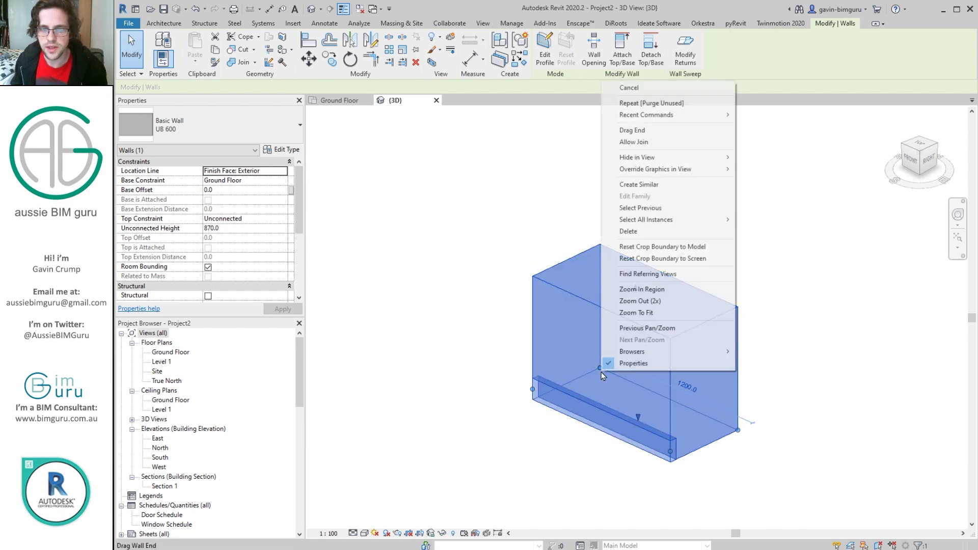
left_click(679, 146)
mouse_move(536, 390)
left_mouse_down()
mouse_move(564, 404)
mouse_move(532, 392)
left_mouse_up()
left_click(496, 400)
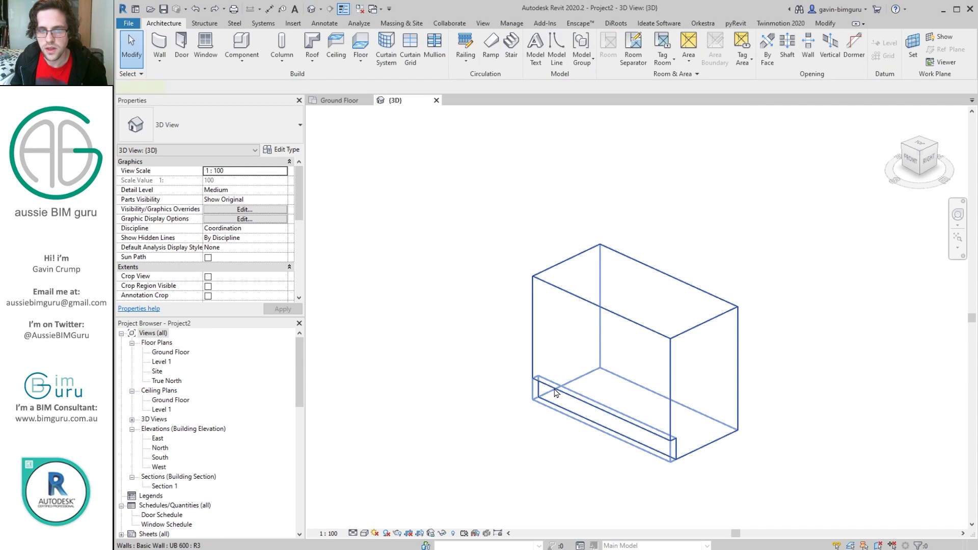
Step: Draw a second UB 600 wall using Create Similar
left_click(555, 393)
middle_click_drag(492, 200, 574, 258, "shift")
right_click(589, 261)
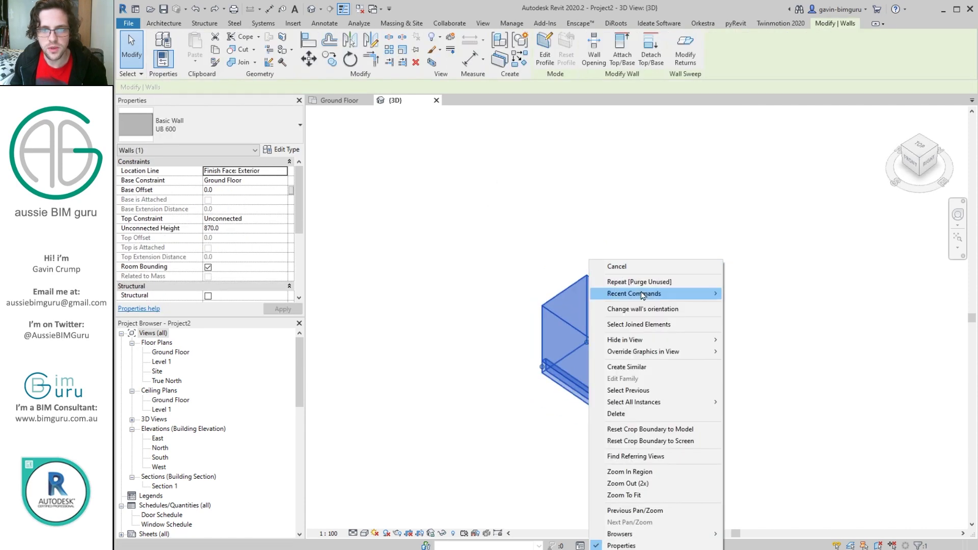
left_click(641, 365)
left_click(365, 429)
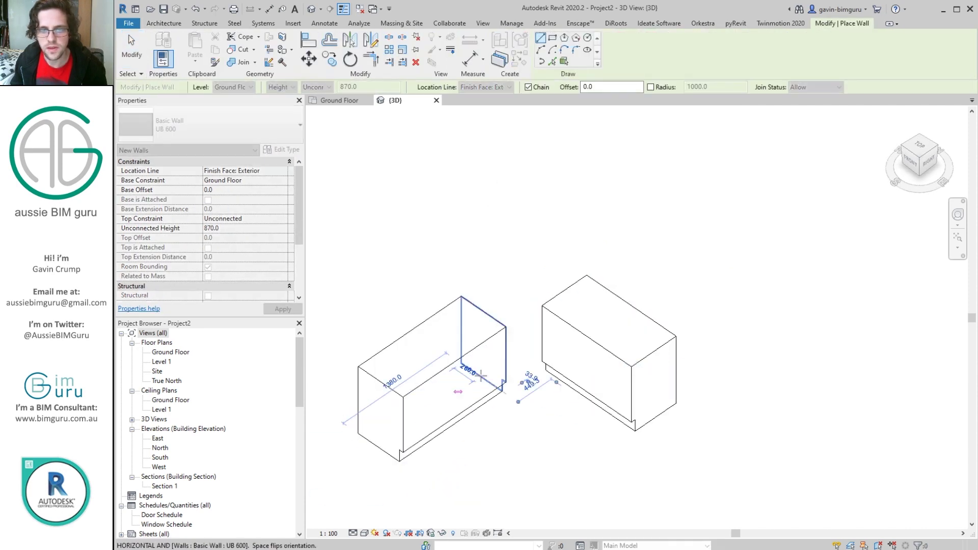
key("Escape")
Step: Join the two walls into an L corner with Trim/Extend to Corner (TR)
key("t")
key("r")
left_click(504, 393)
left_click(657, 392)
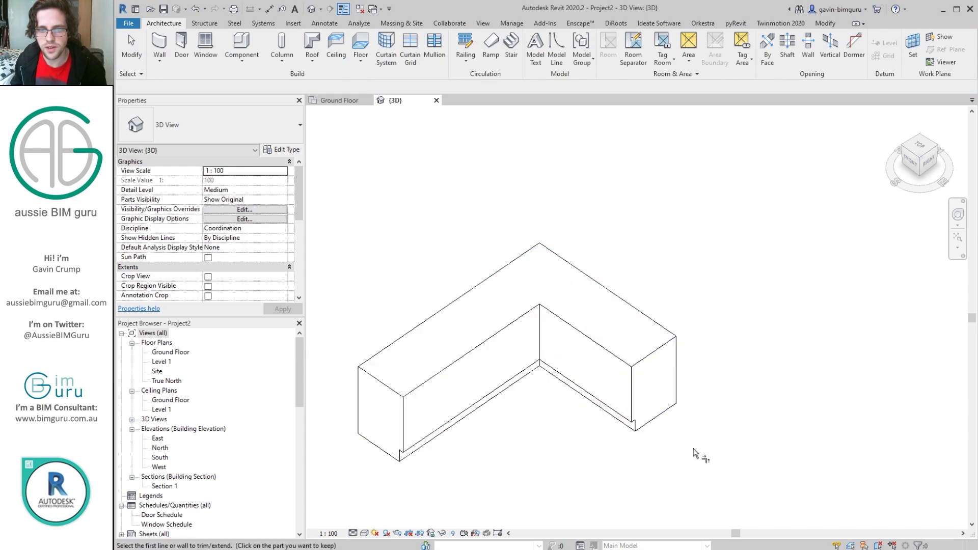
middle_click_drag(694, 453, 708, 372, "shift")
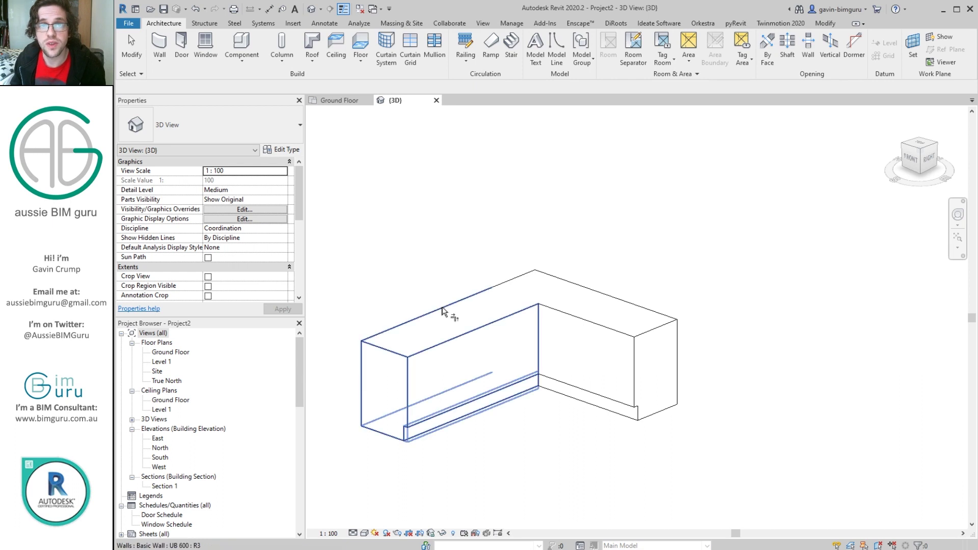
key("Escape")
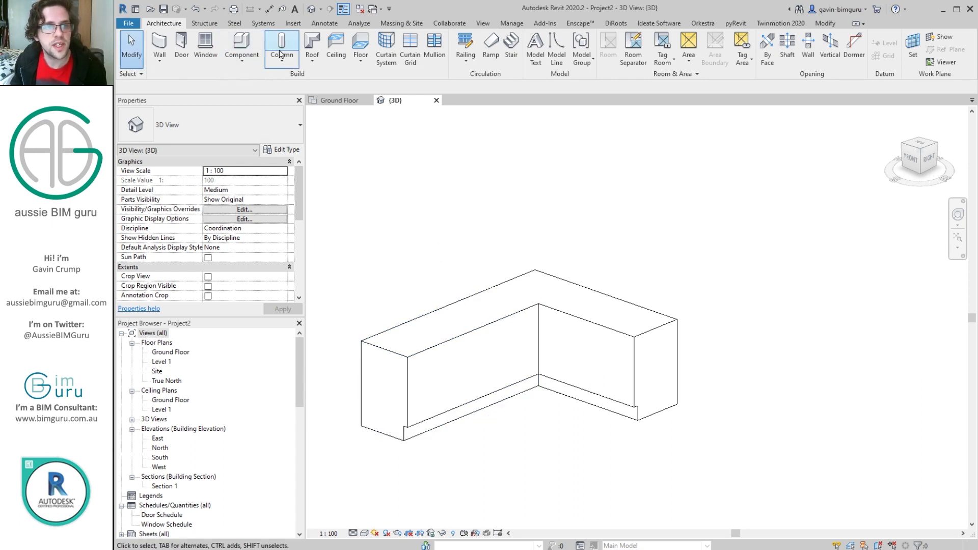
Step: Start an architectural floor and duplicate its type as '30mm Bench'
left_click(360, 61)
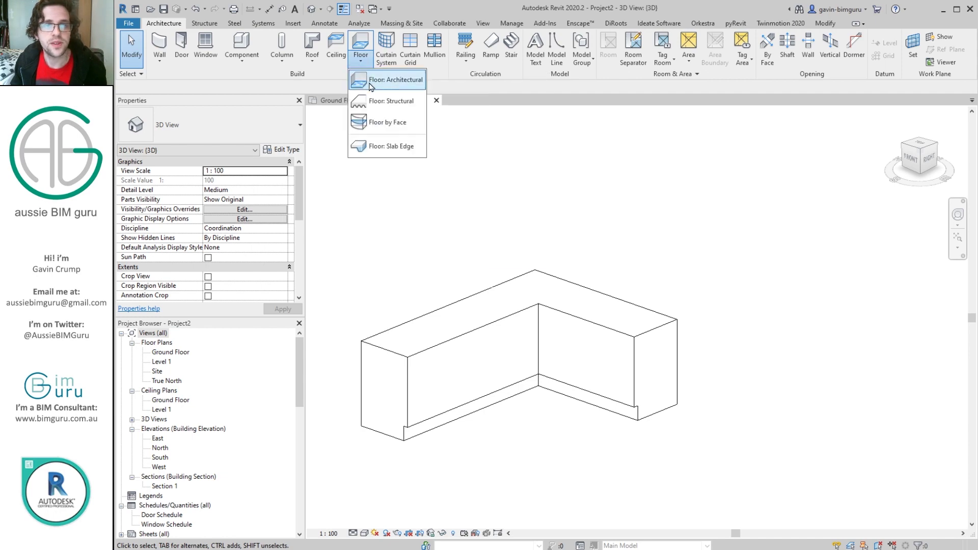
left_click(375, 79)
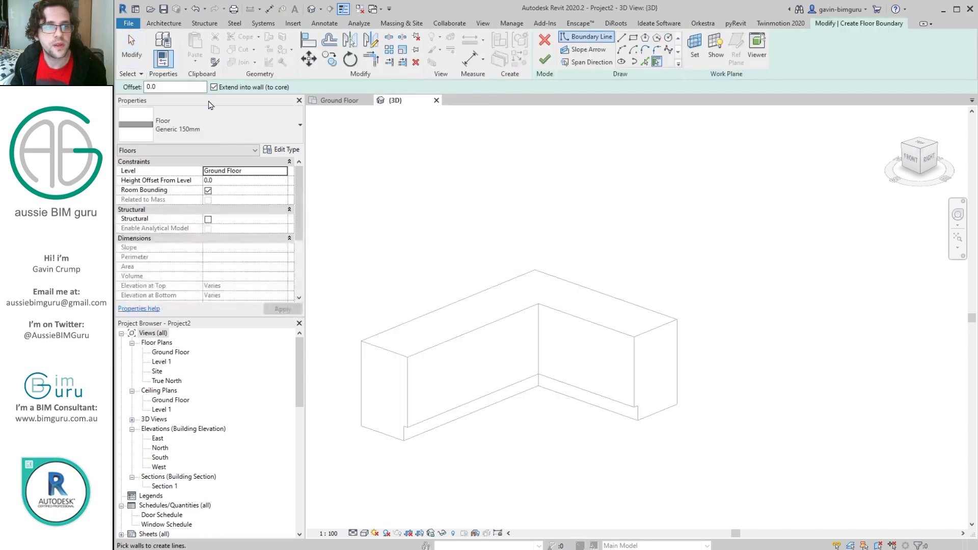
left_click(281, 149)
left_click(900, 91)
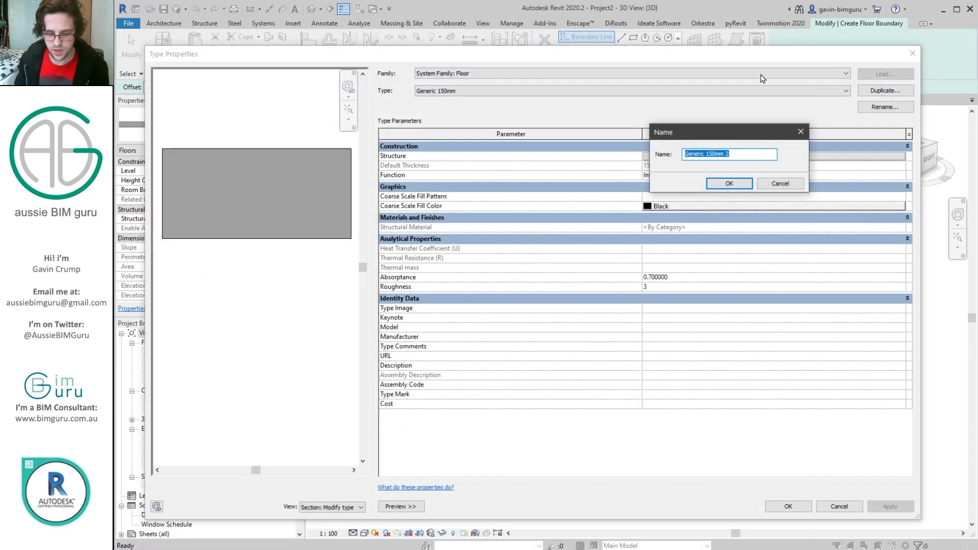
type("30mm Bench")
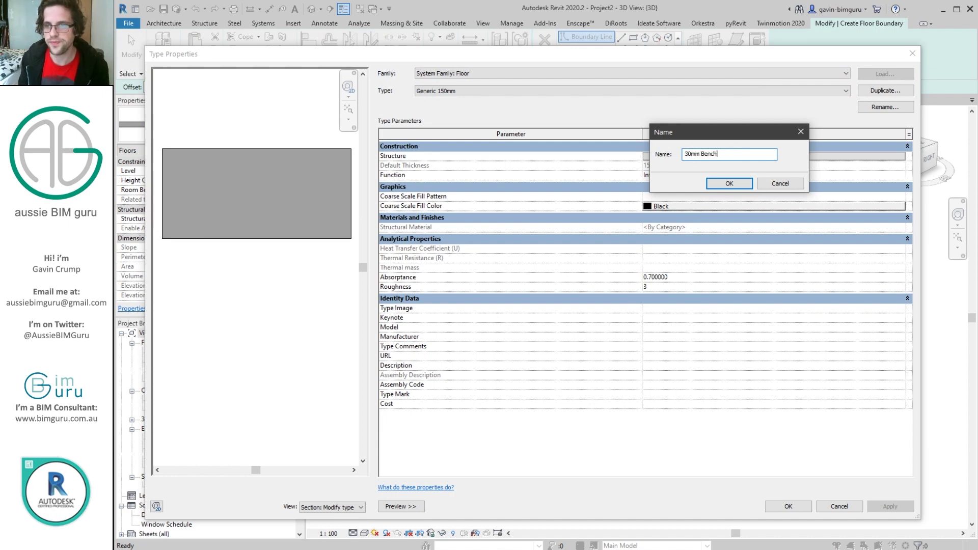
key("Return")
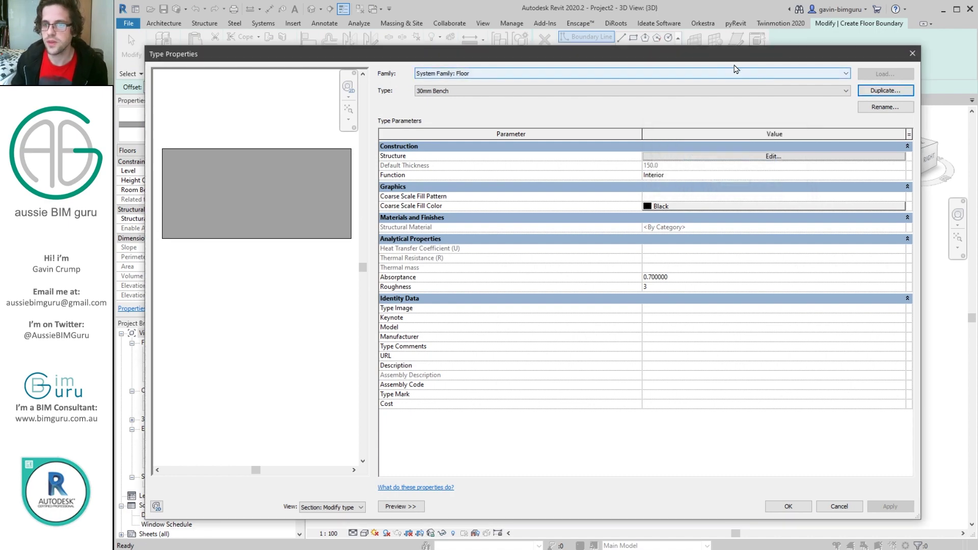
Step: Give the floor's structure layer a 30 thickness and Marble material from the Stone library
left_click(821, 159)
left_click(678, 155)
type("30")
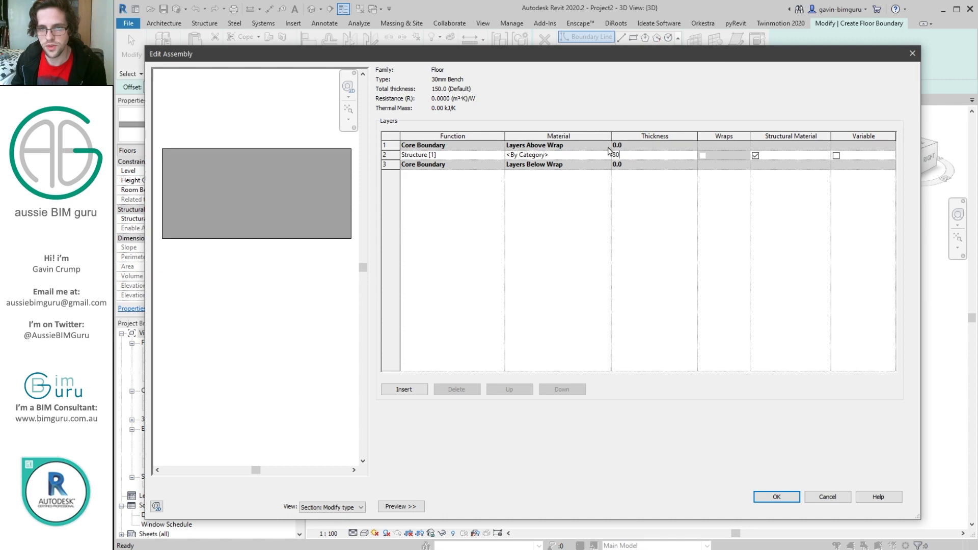
left_click(609, 154)
left_click(608, 155)
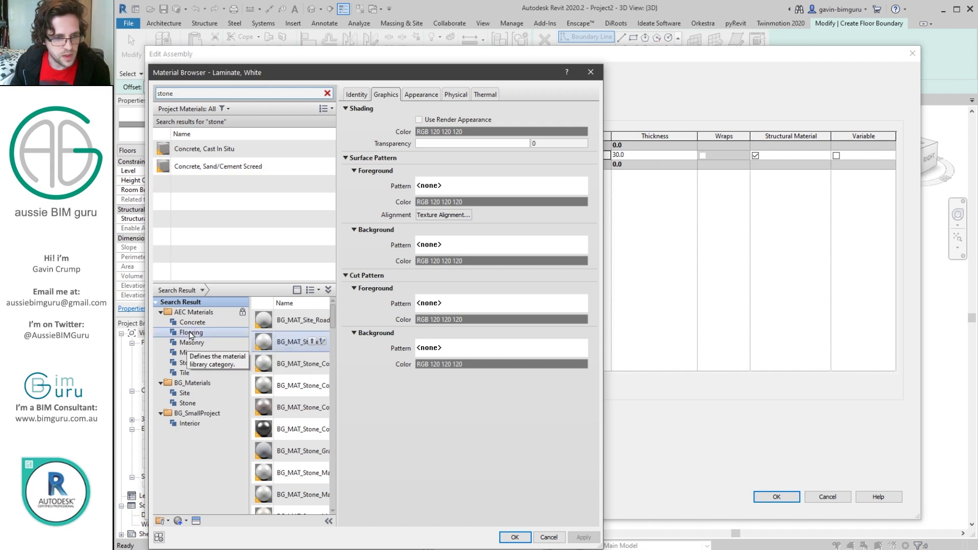
left_click(193, 322)
left_click(192, 332)
left_click(186, 353)
left_click(202, 365)
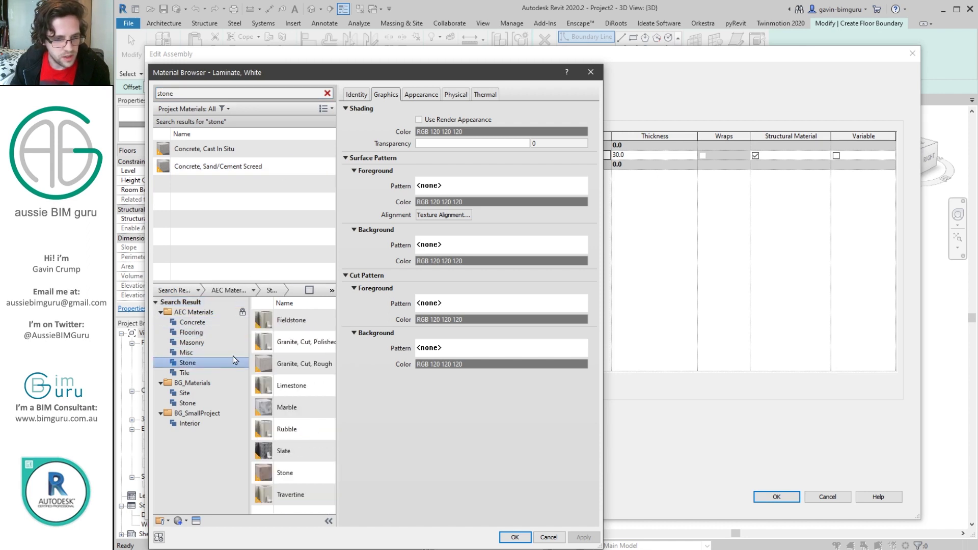
left_click(318, 407)
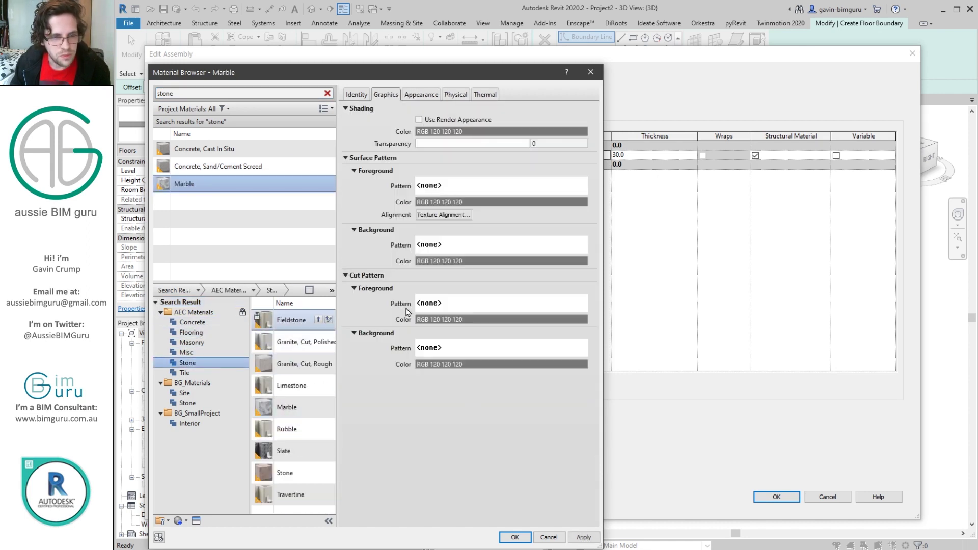
left_click(514, 538)
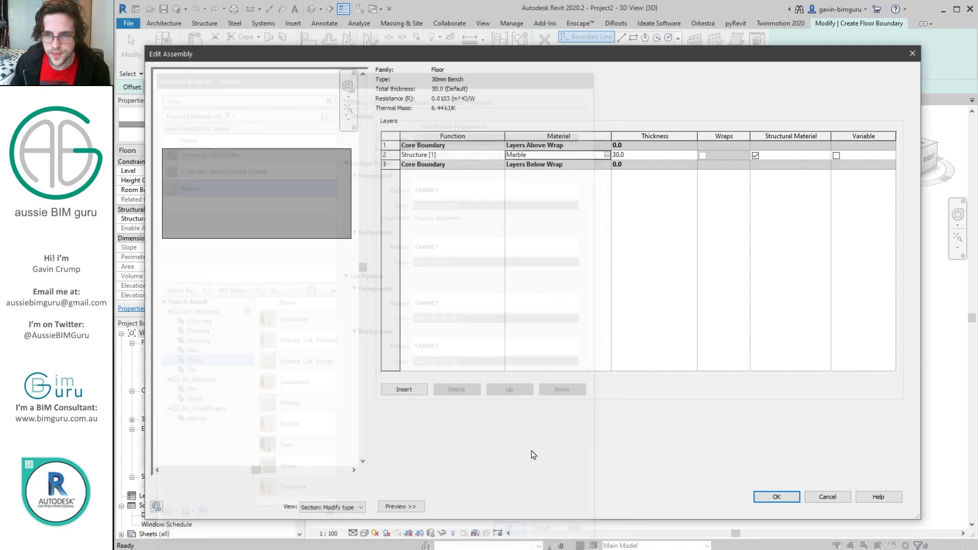
left_click(772, 497)
left_click(788, 507)
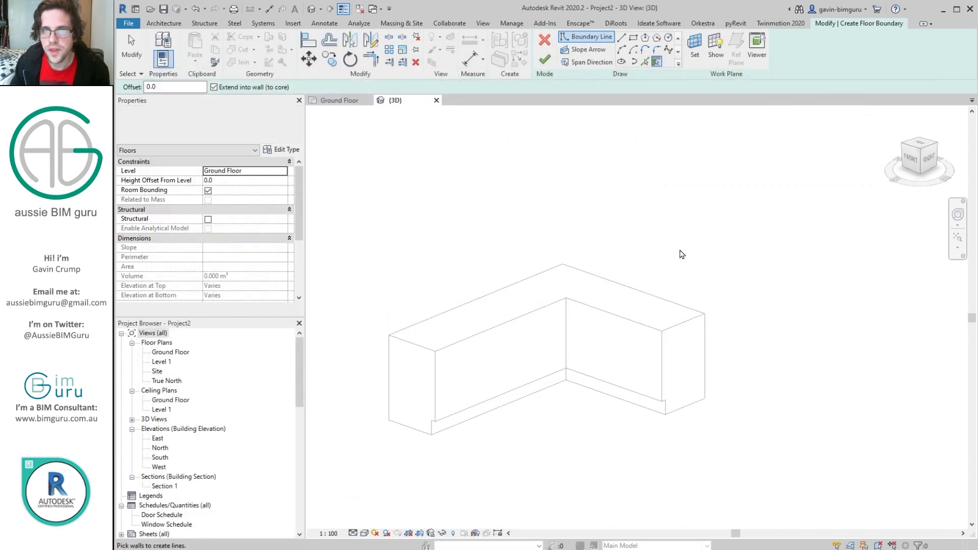
Step: Sketch the L-shaped floor boundary from the wall edges, trim the corner and finish the floor
left_click(644, 65)
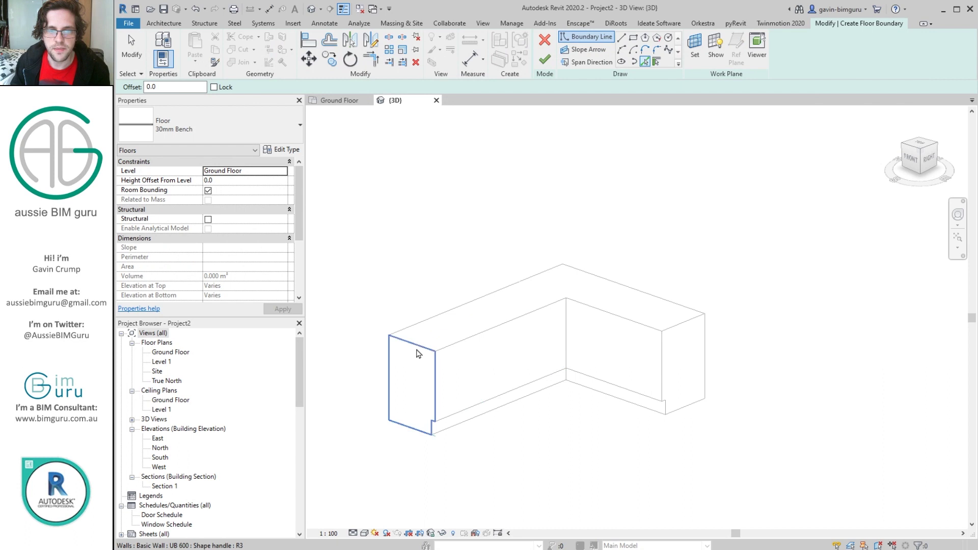
left_click(417, 353)
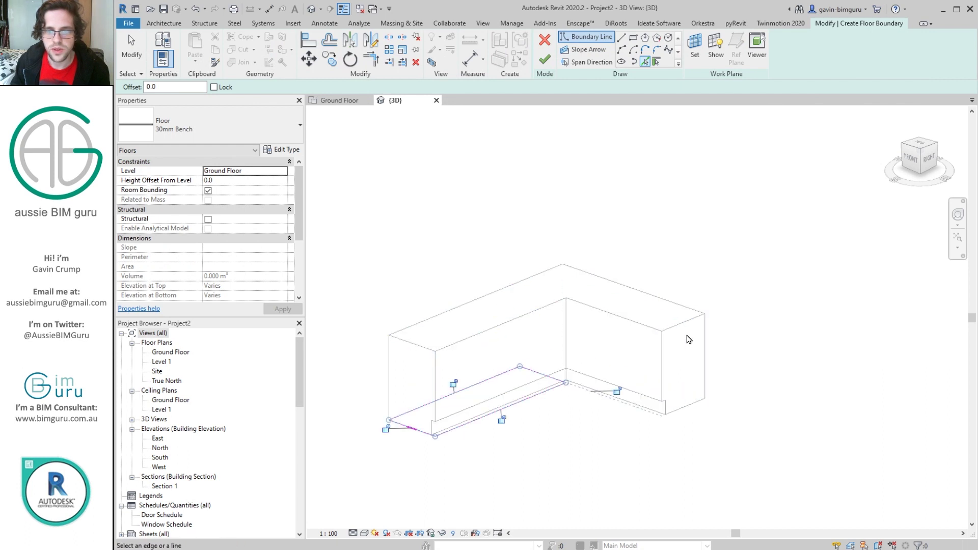
left_click(685, 356)
left_click(674, 308)
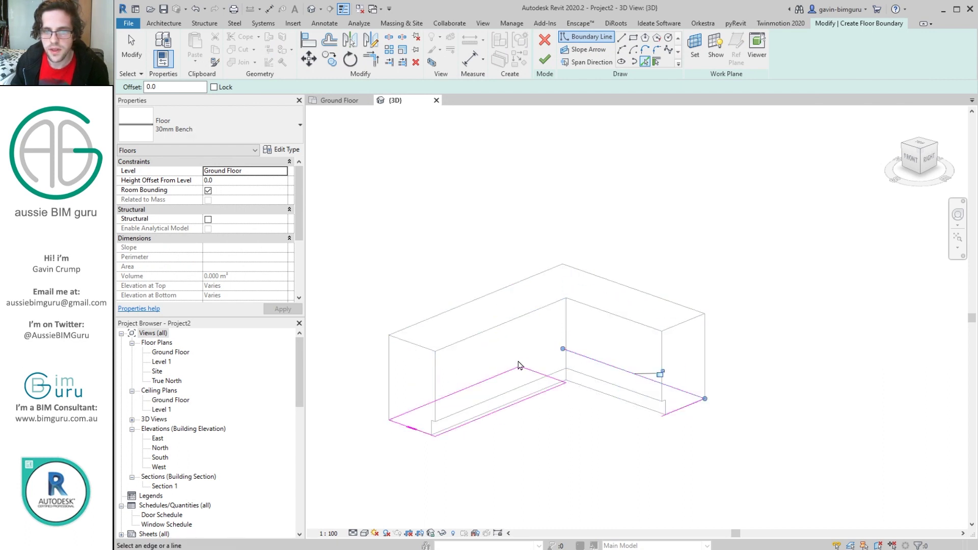
key("t")
key("r")
left_click(615, 370)
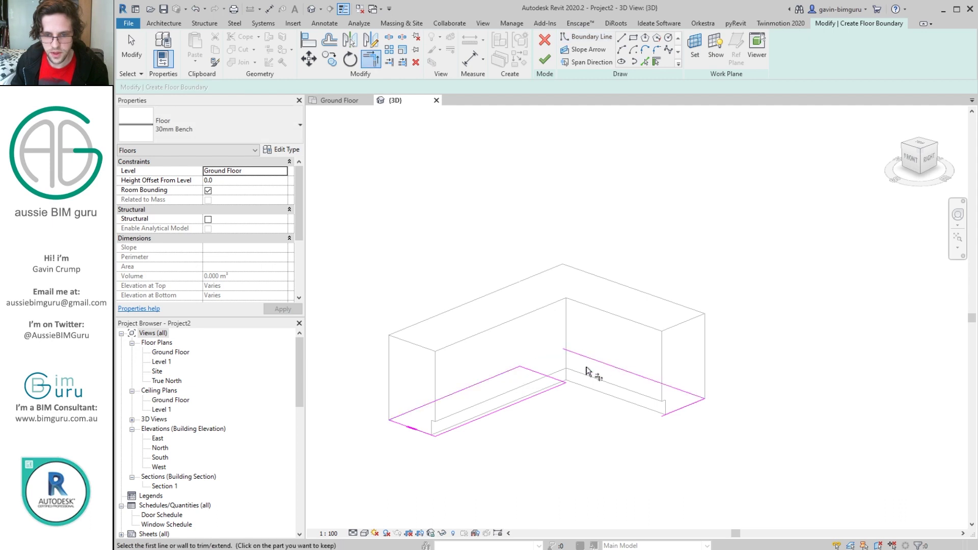
left_click(493, 367)
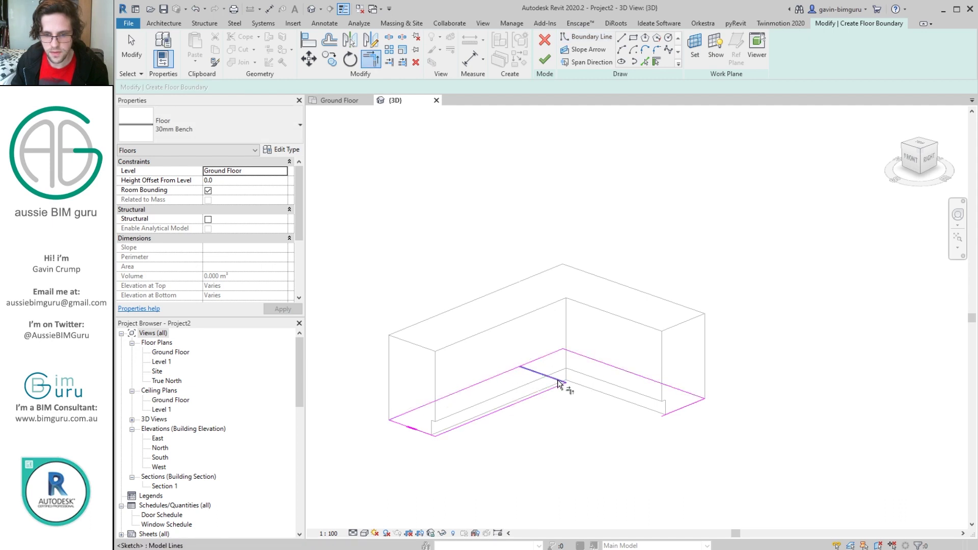
left_click(692, 405)
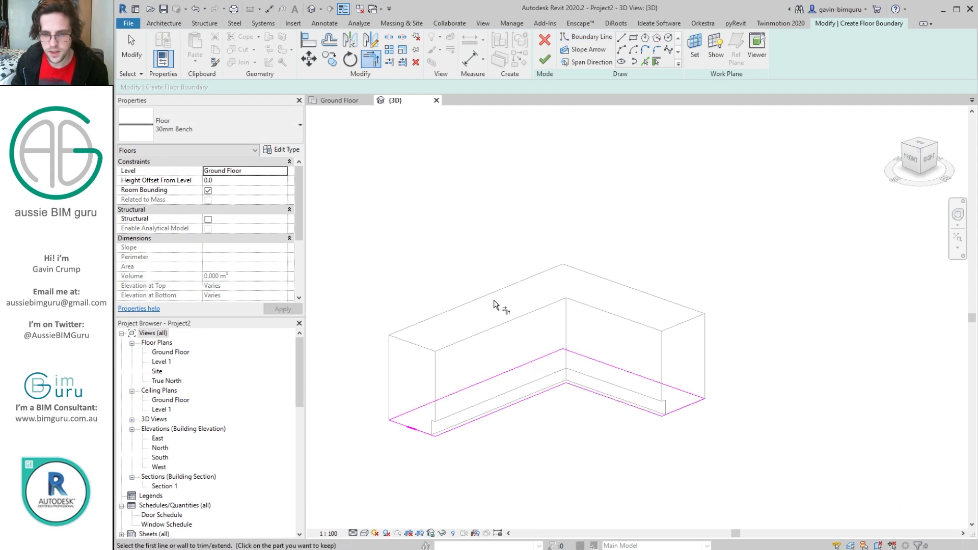
left_click(545, 59)
Step: Raise the benchtop floor with a 900 height offset from the level
left_click(244, 181)
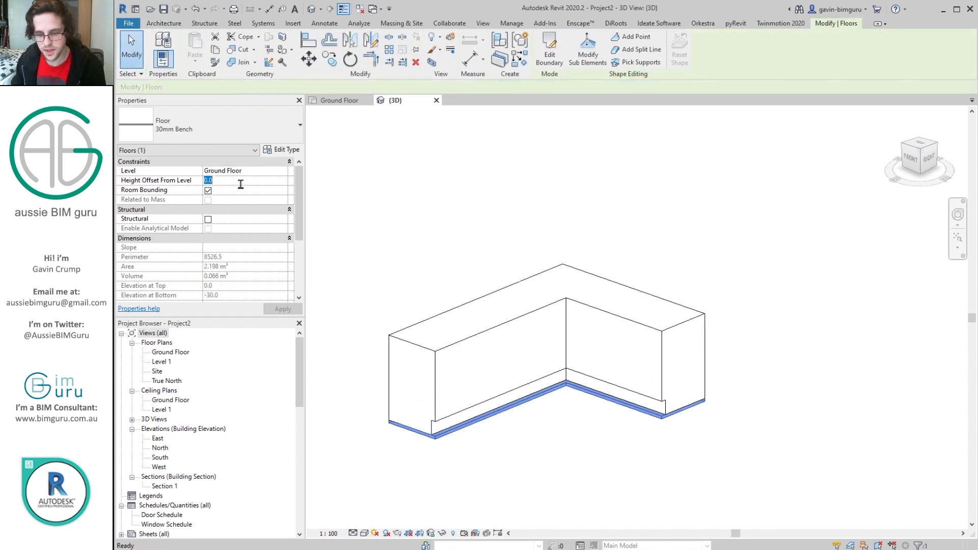
type("900.0")
left_click(698, 235)
middle_click_drag(696, 189, 680, 260, "shift")
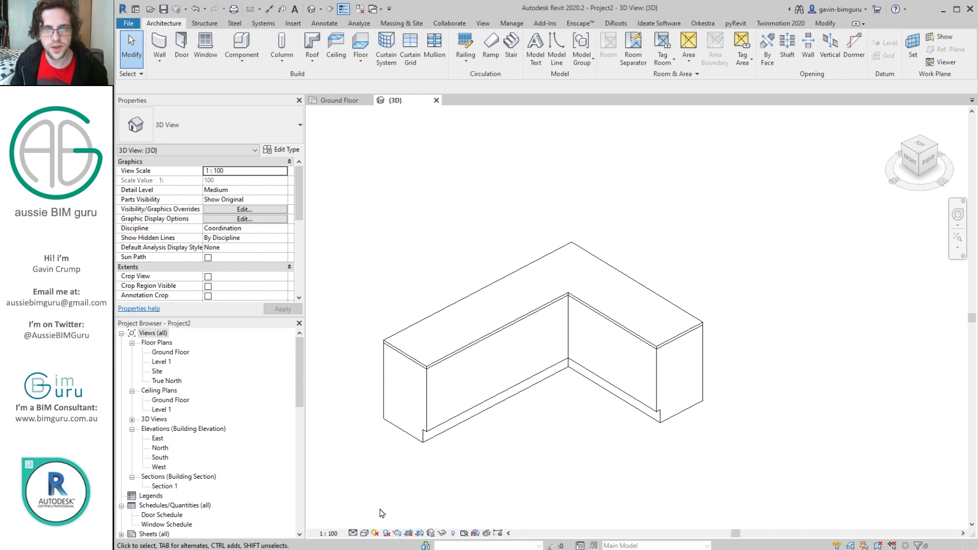
Step: Copy both underbench walls in place with a 0 distance
left_click(426, 398)
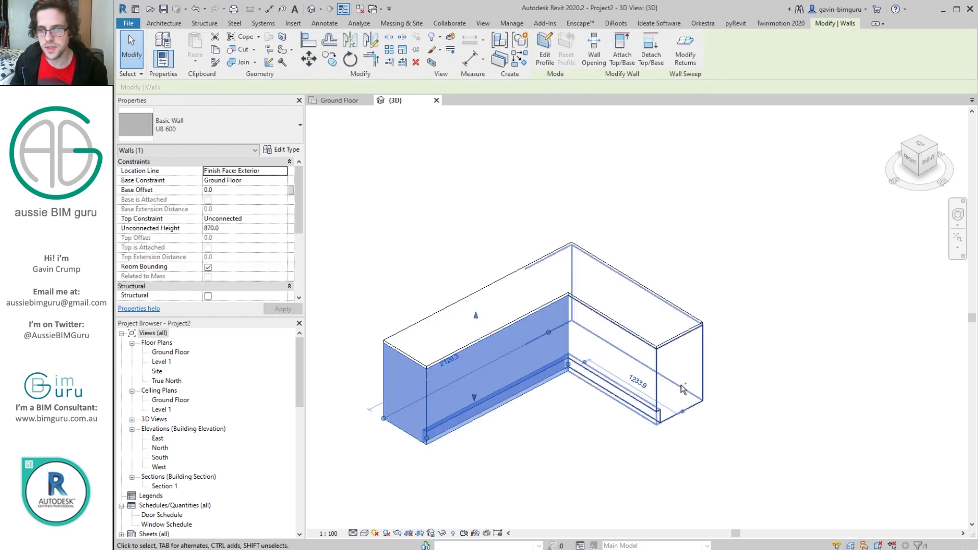
left_click(704, 388, "ctrl")
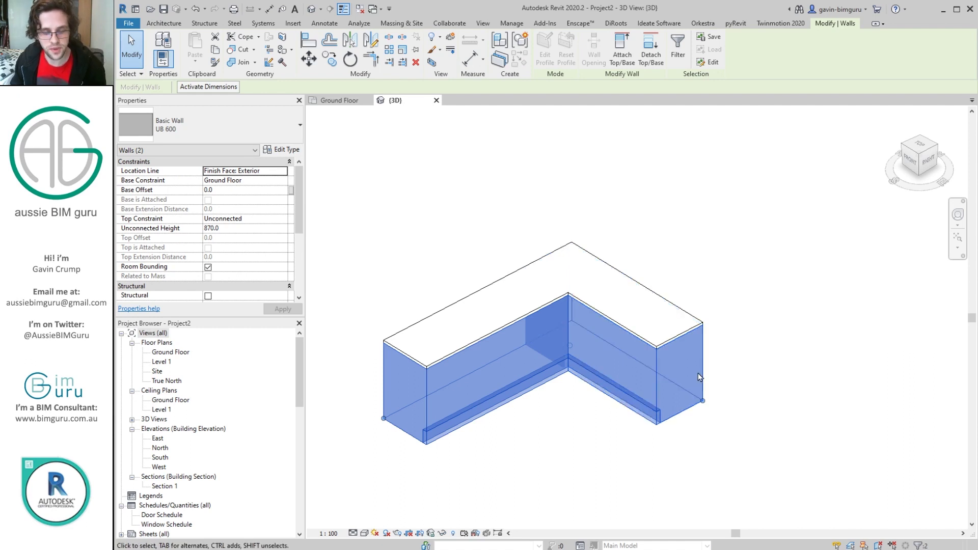
key("c")
key("o")
left_click(703, 324)
type("0")
key("Return")
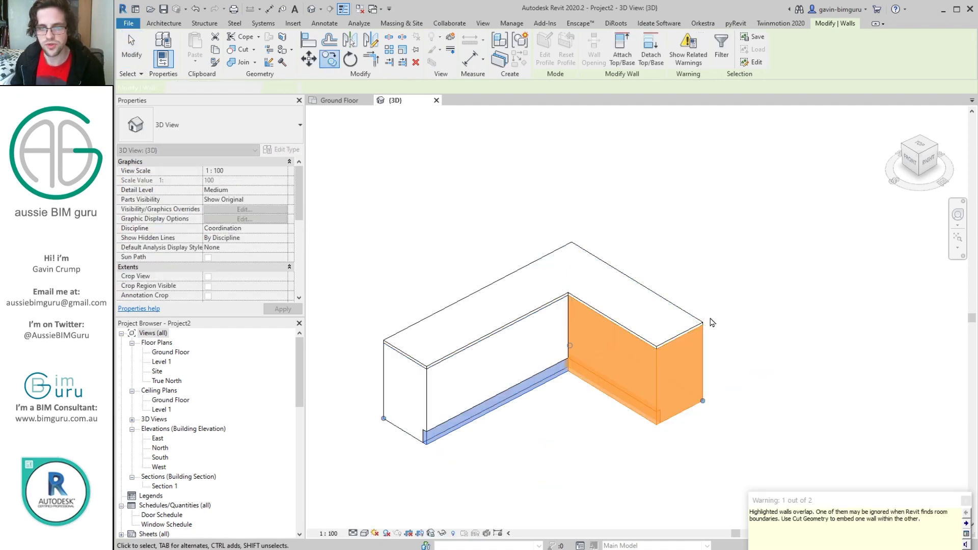
Step: Set the copied walls to a 1500 base offset and 600 unconnected height
left_click(250, 189)
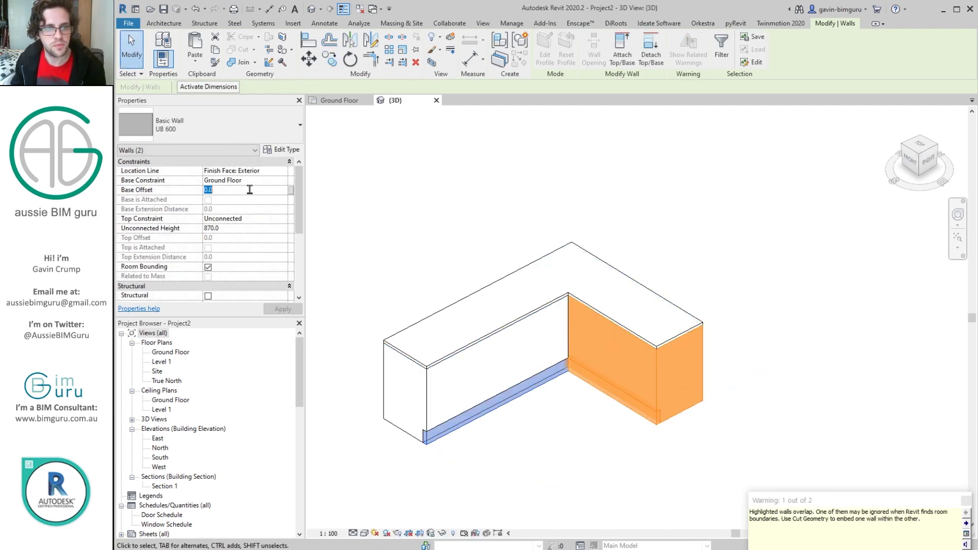
type("15")
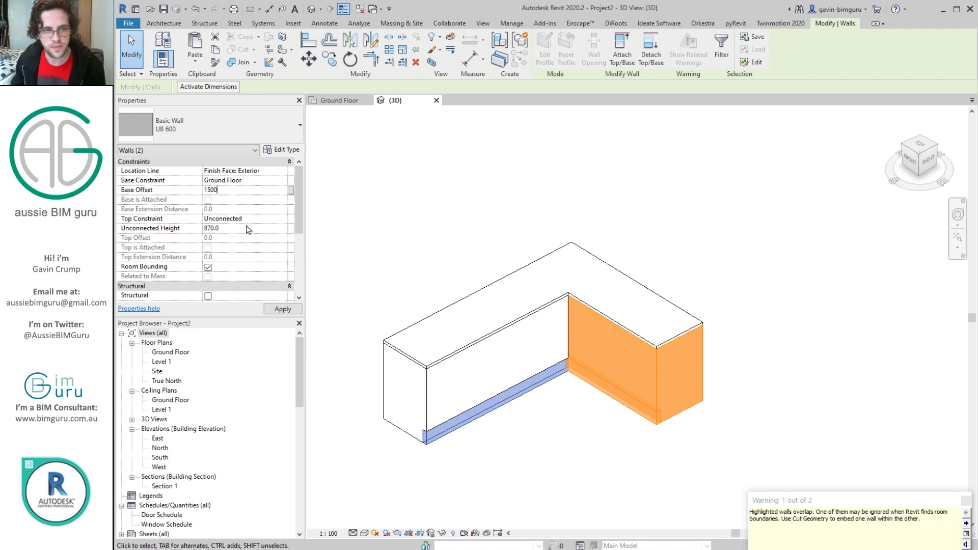
left_click(248, 227)
type("600")
key("Return")
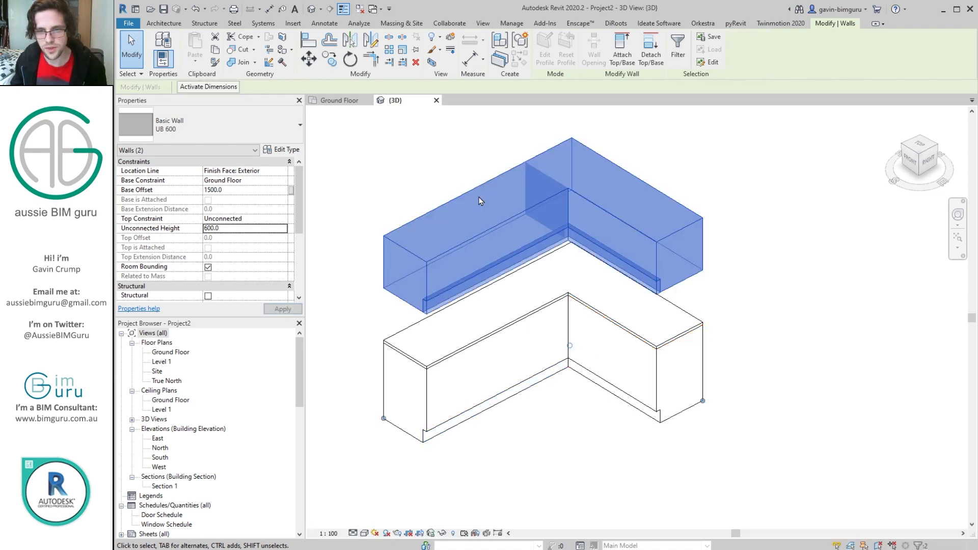
Step: Duplicate the wall type as 'OB 350' with a 350 thick structure layer
left_click(290, 152)
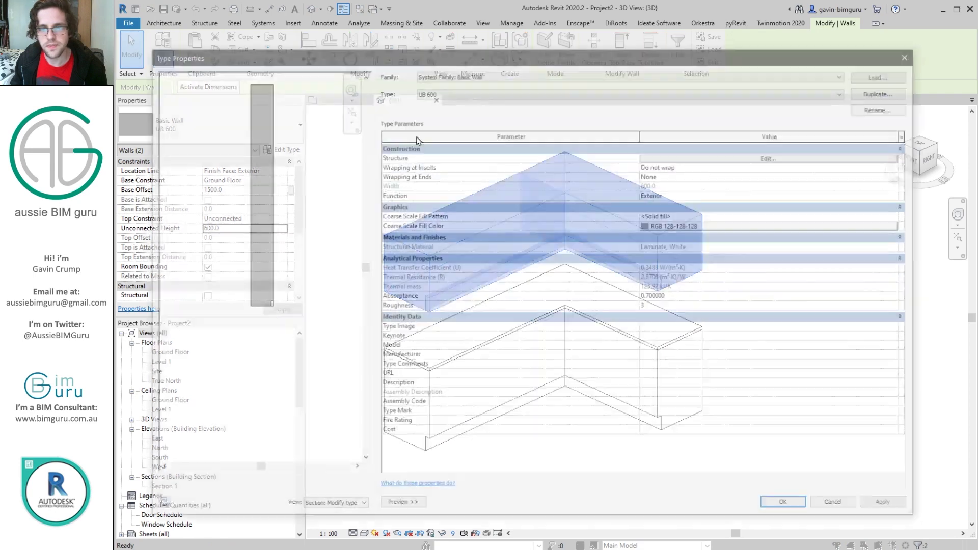
left_click(885, 90)
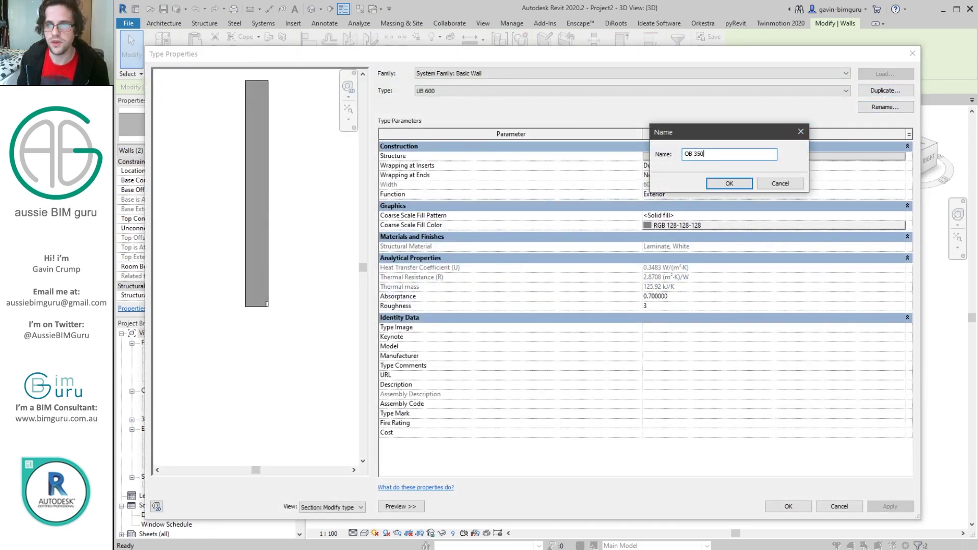
key("Return")
left_click(784, 157)
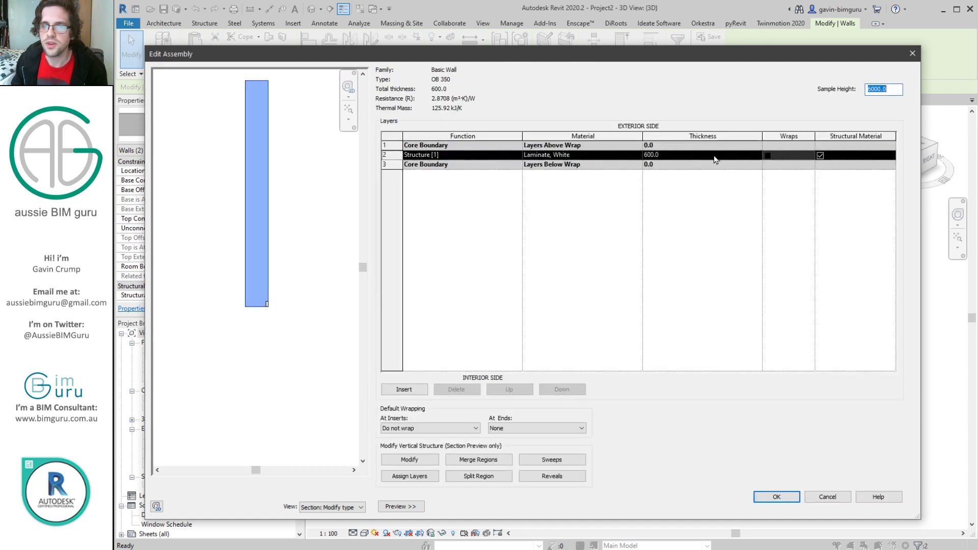
left_click(699, 155)
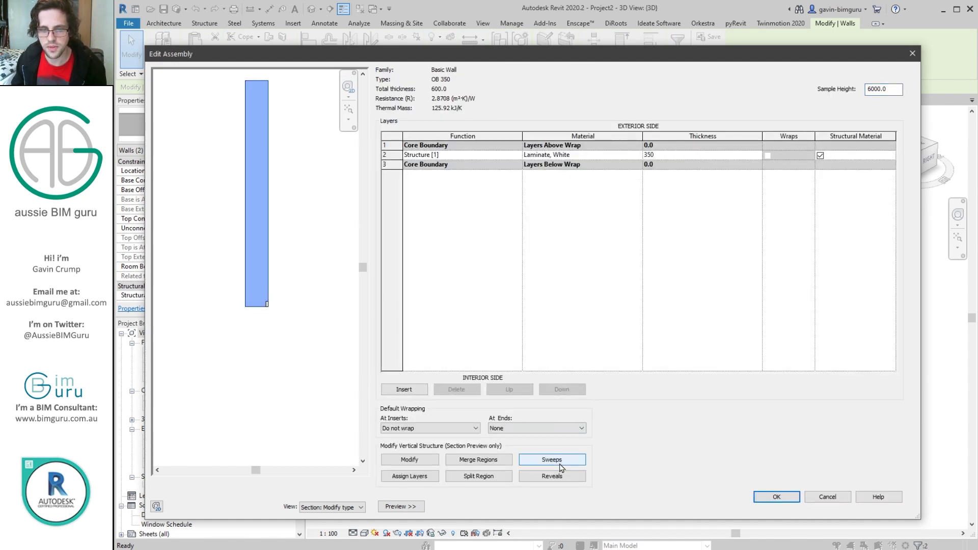
scroll(271, 312, "up", 5)
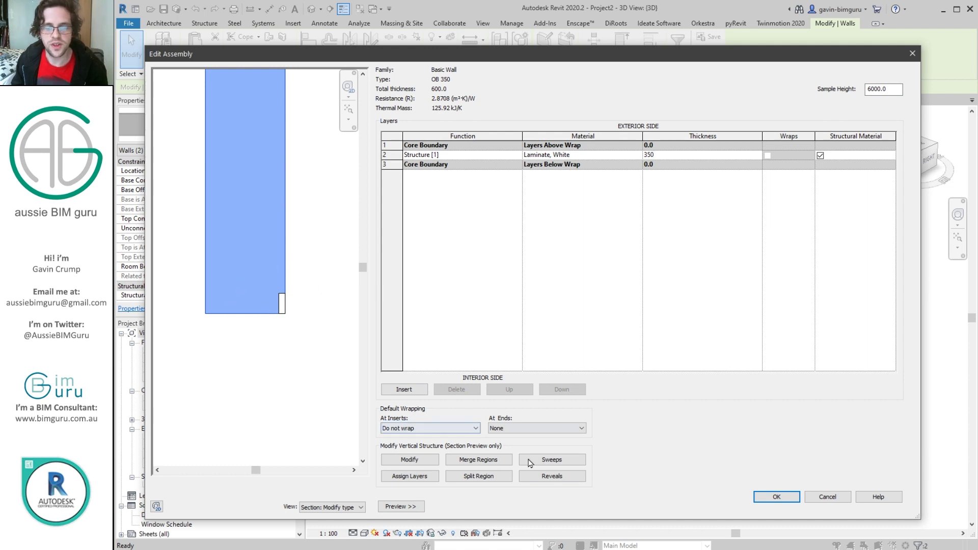
Step: Add a Joinery reveal : 300x50 OB reveal at distance 0 on the wall base
left_click(552, 476)
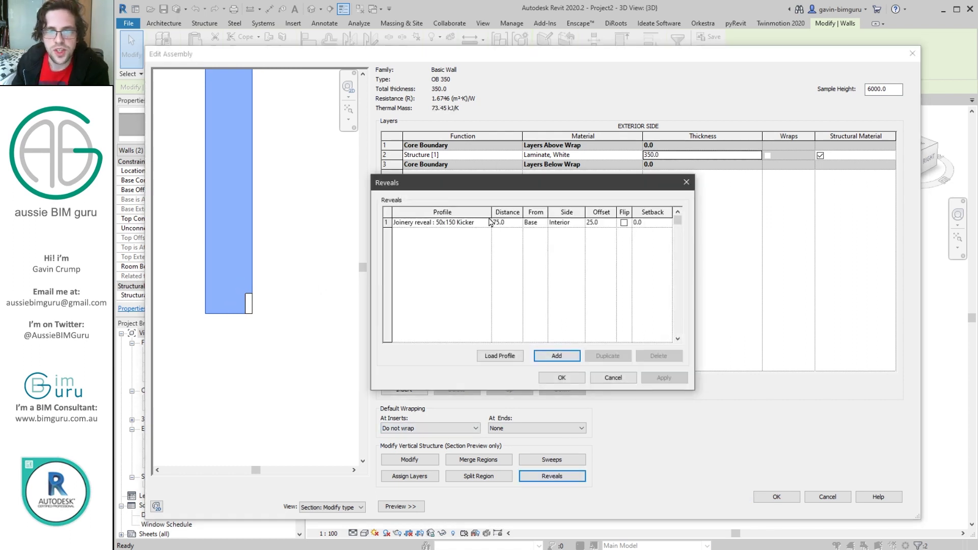
left_click(487, 223)
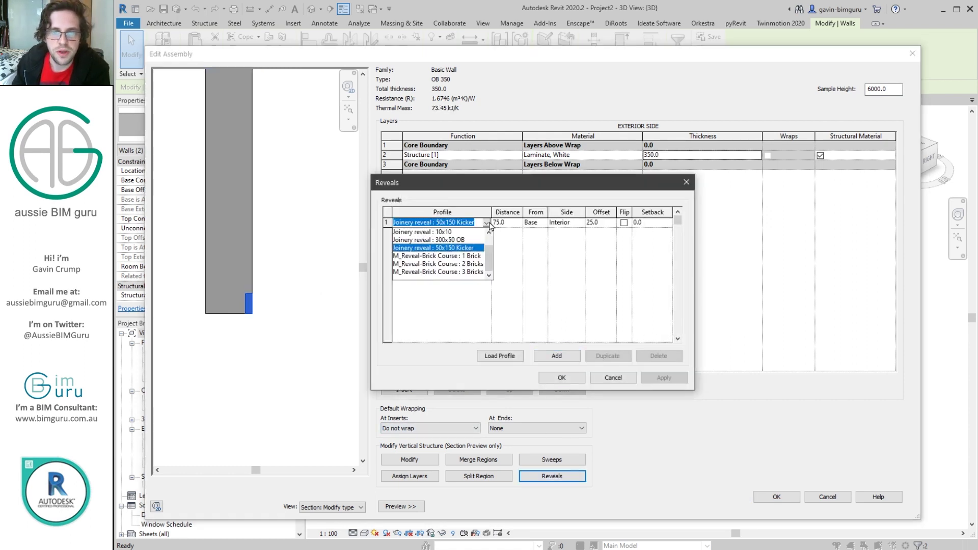
left_click(451, 240)
left_click(519, 226)
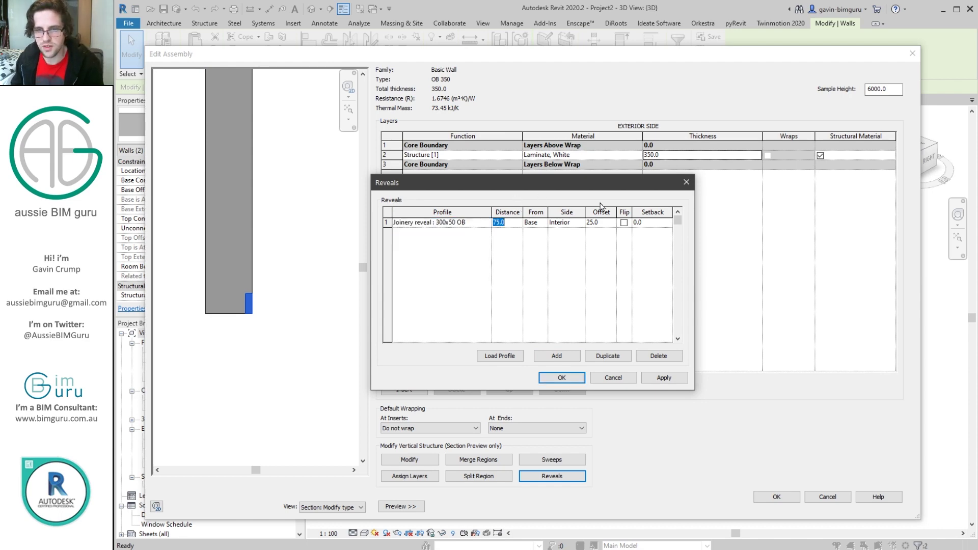
type("0")
key("Tab")
type("0")
left_click(664, 379)
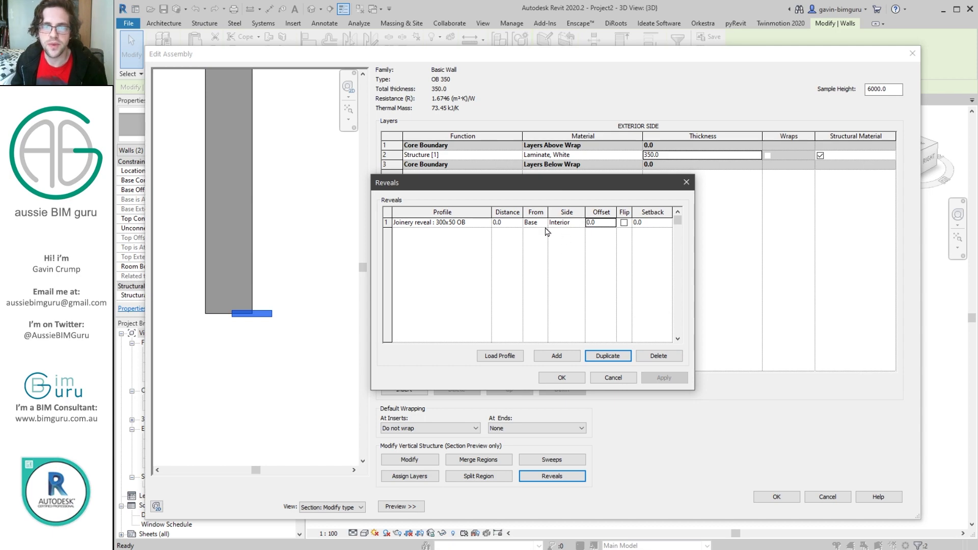
Step: Fine-tune the OB reveal's distance and offset, trying 200 values, then confirm the structure
left_click(512, 223)
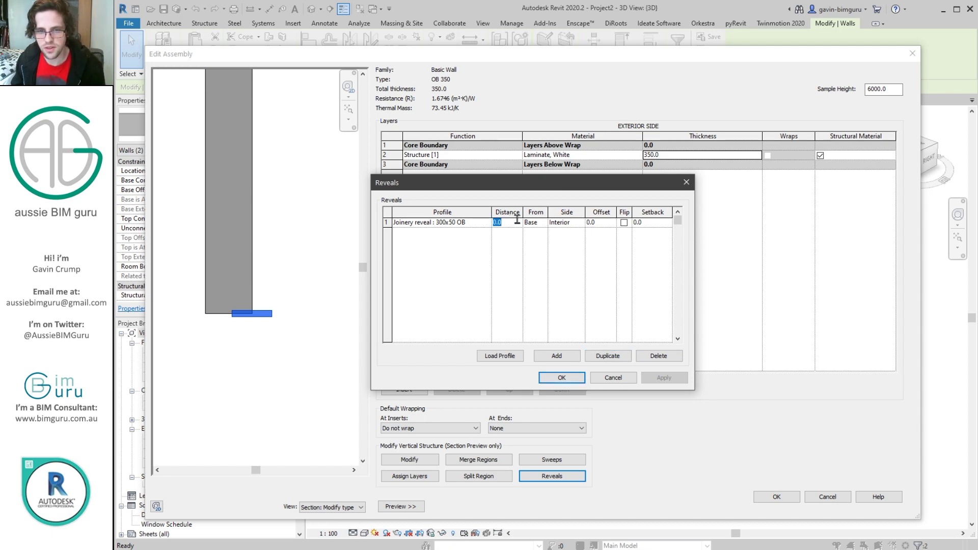
type("200")
left_click(662, 379)
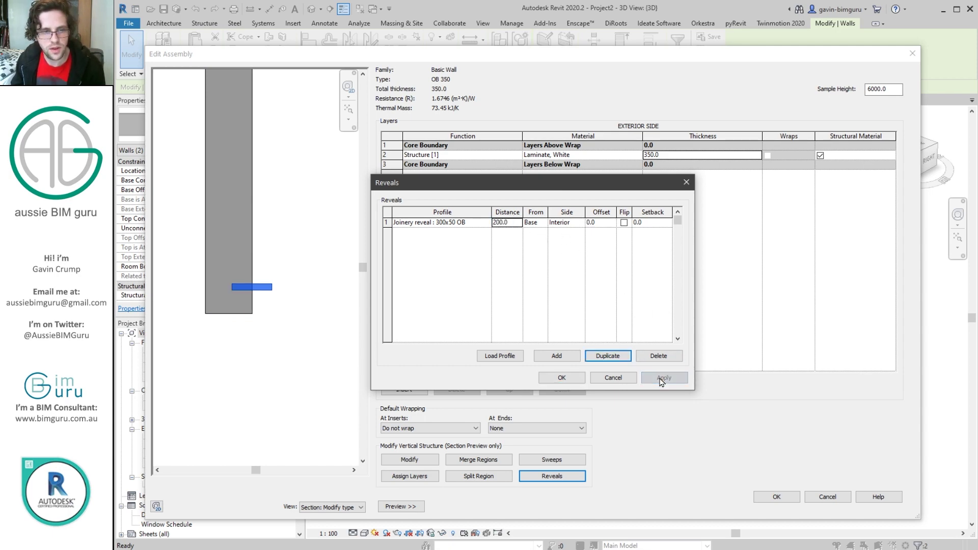
left_click(522, 223)
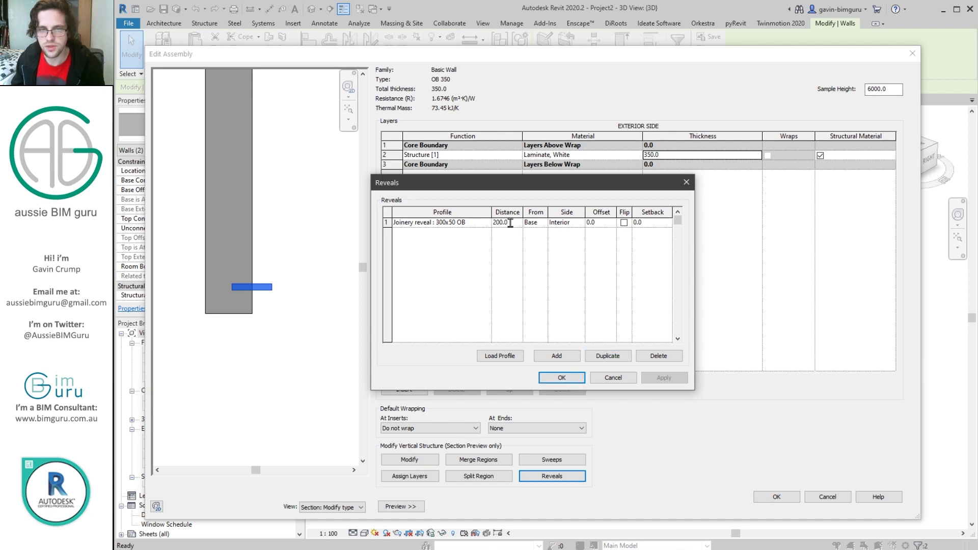
double_click(511, 223)
type("0")
left_click(602, 225)
type("200")
left_click(665, 379)
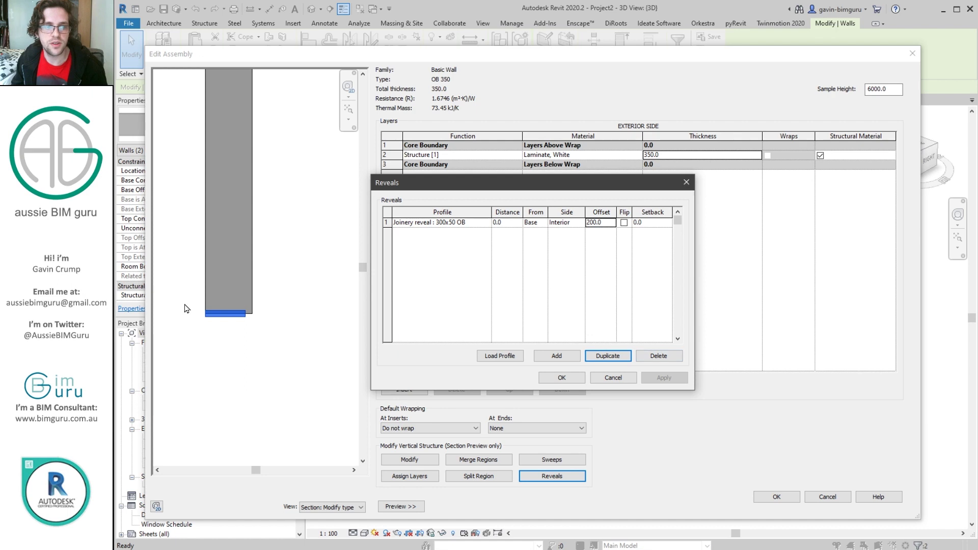
left_click(513, 222)
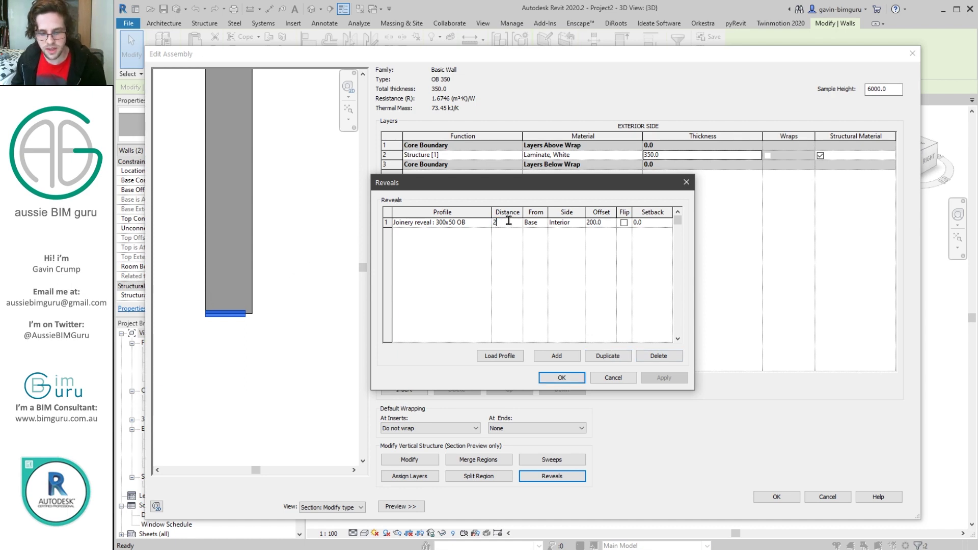
left_click(664, 378)
left_click(562, 378)
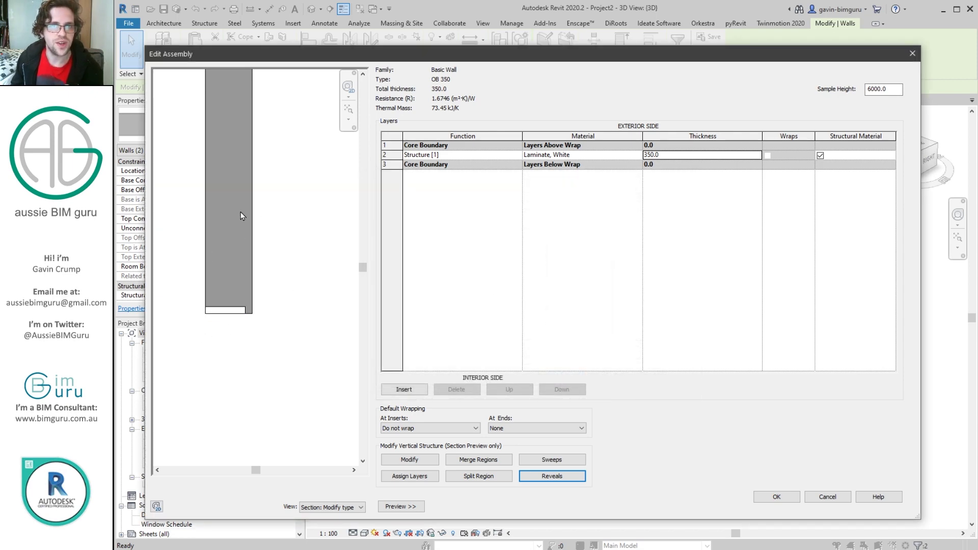
left_click(778, 498)
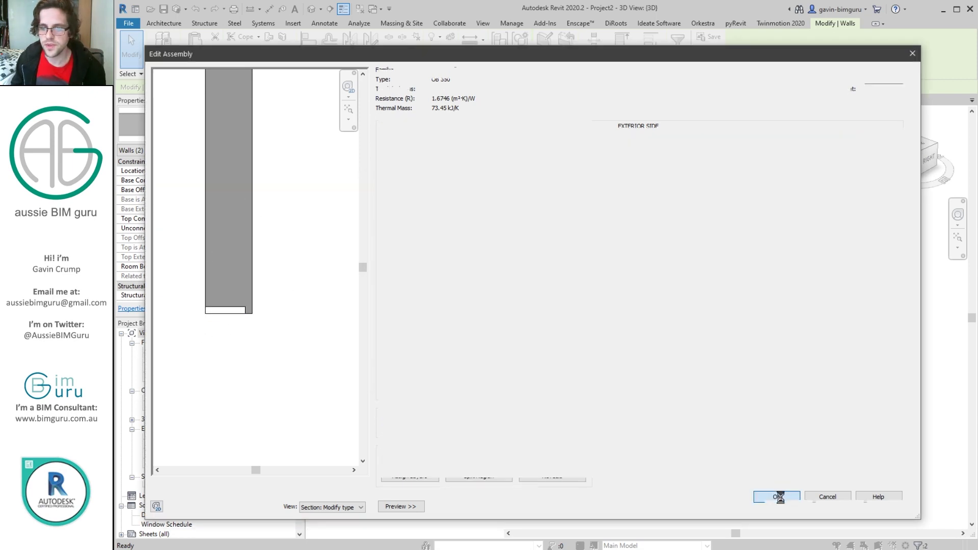
Step: Confirm the OB 350 type, inspect the underside reveal in 3D, and select both upper walls
left_click(781, 501)
key("Escape")
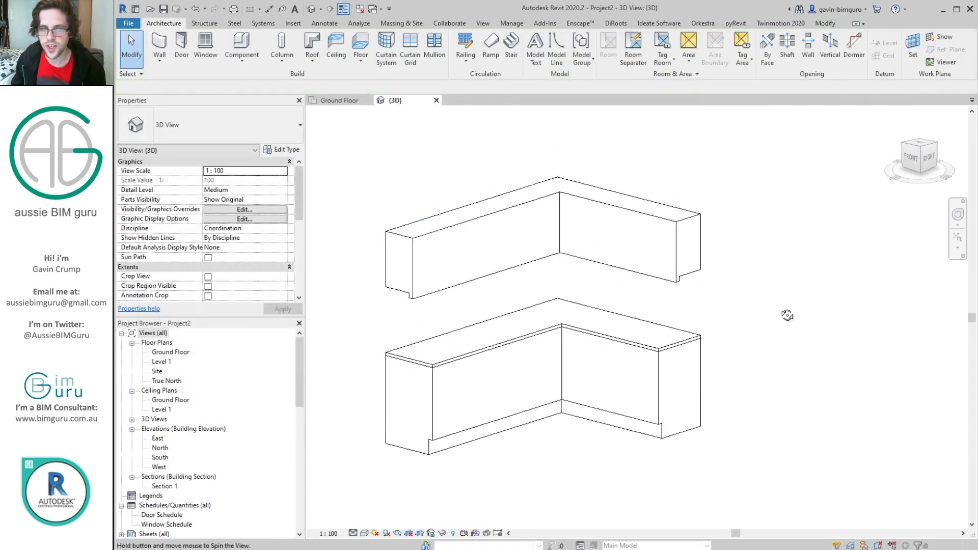
middle_click_drag(847, 312, 637, 285, "shift")
scroll(426, 299, "up", 5)
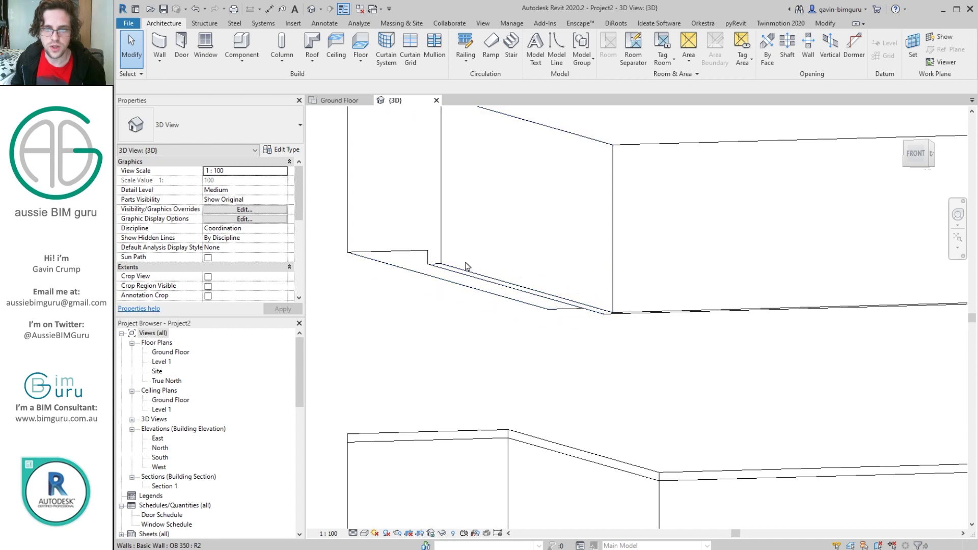
scroll(444, 267, "down", 6)
middle_click_drag(561, 357, 590, 347, "shift")
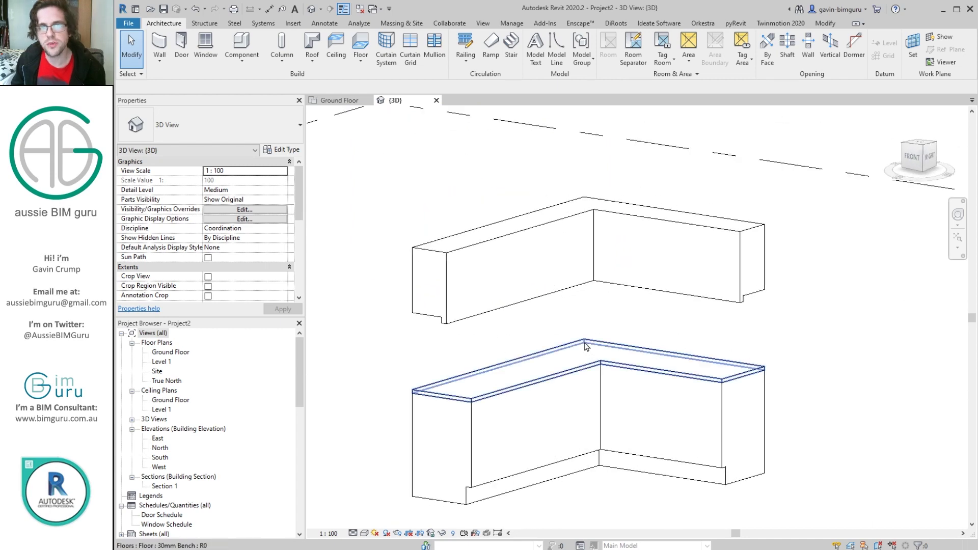
middle_click_drag(623, 319, 594, 279, "shift")
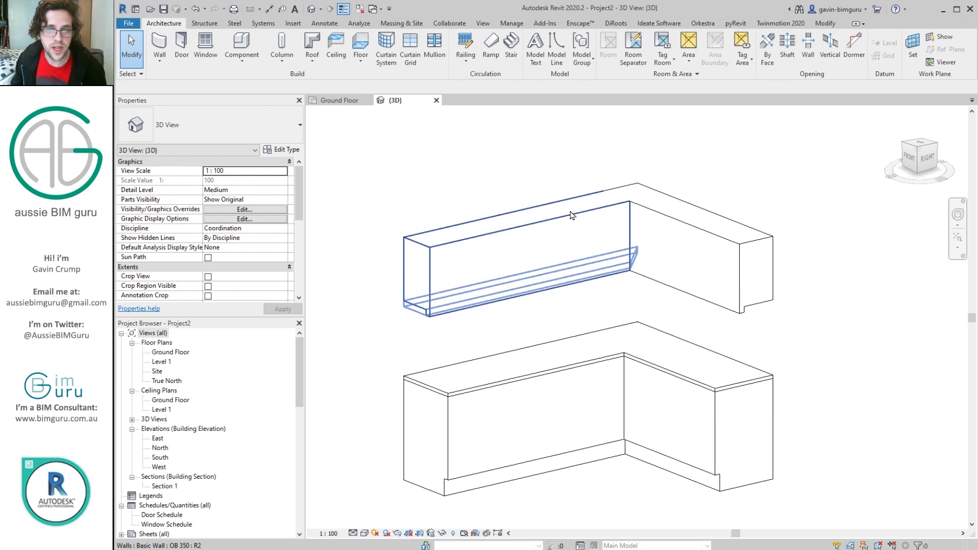
left_click(656, 210)
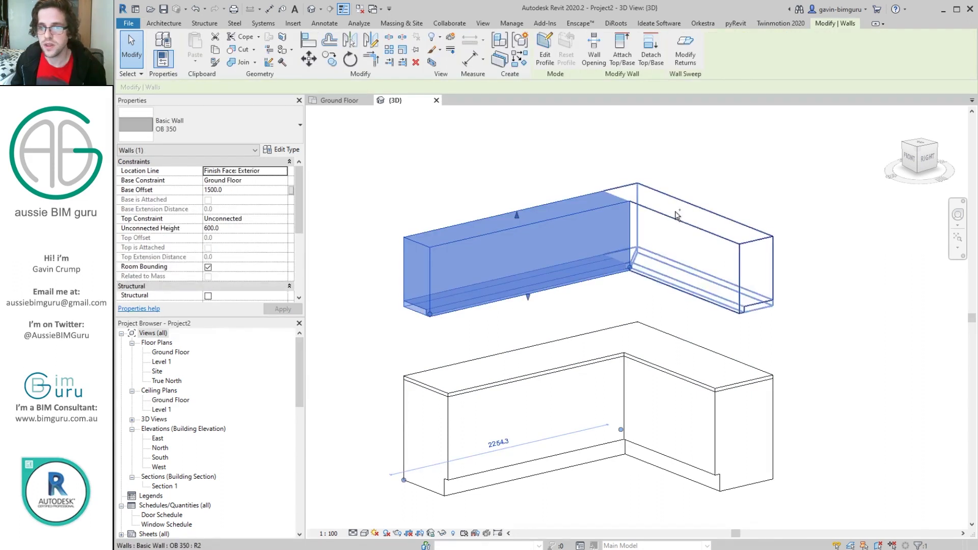
left_click(677, 218, "ctrl")
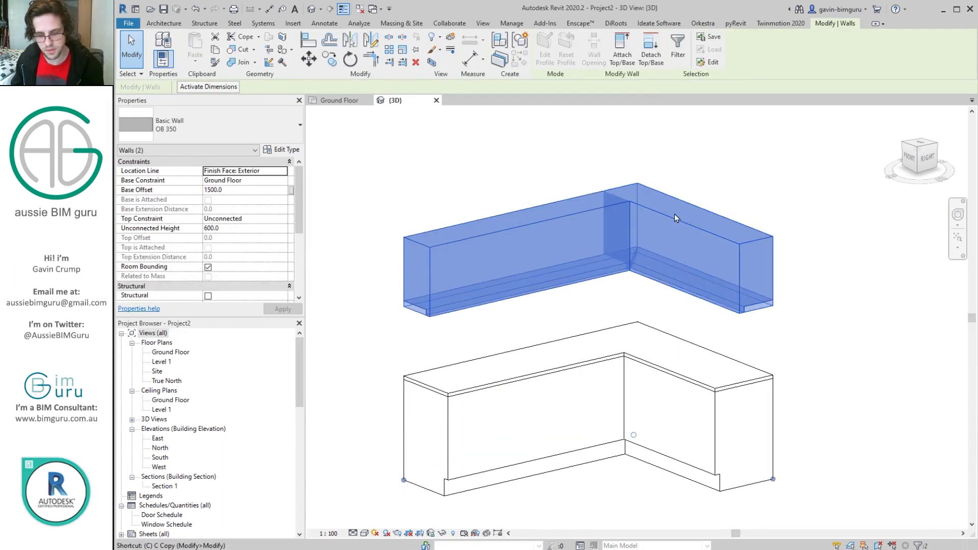
Step: Give both upper walls a 2100 base offset and 300 height, then duplicate their wall type
left_click_drag(675, 214, 695, 197)
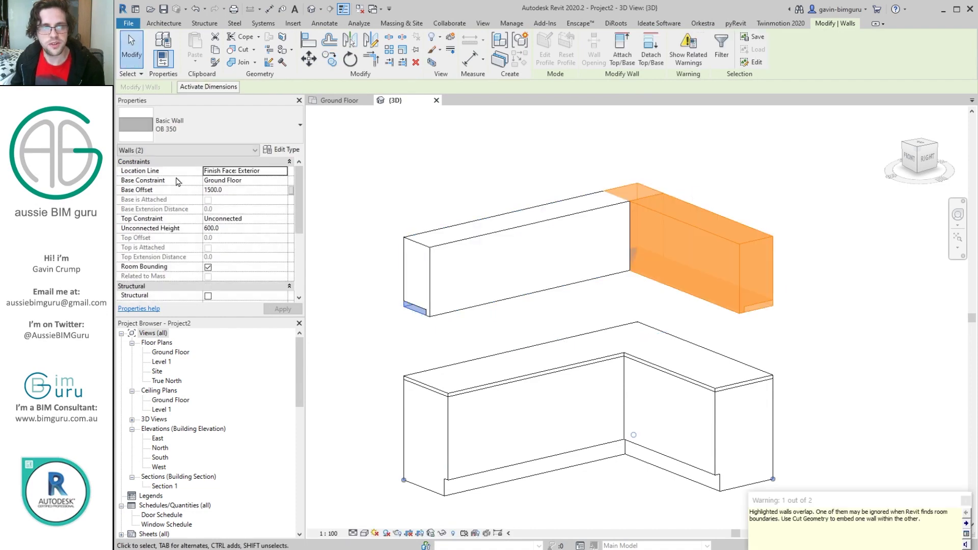
left_click(244, 189)
type("21")
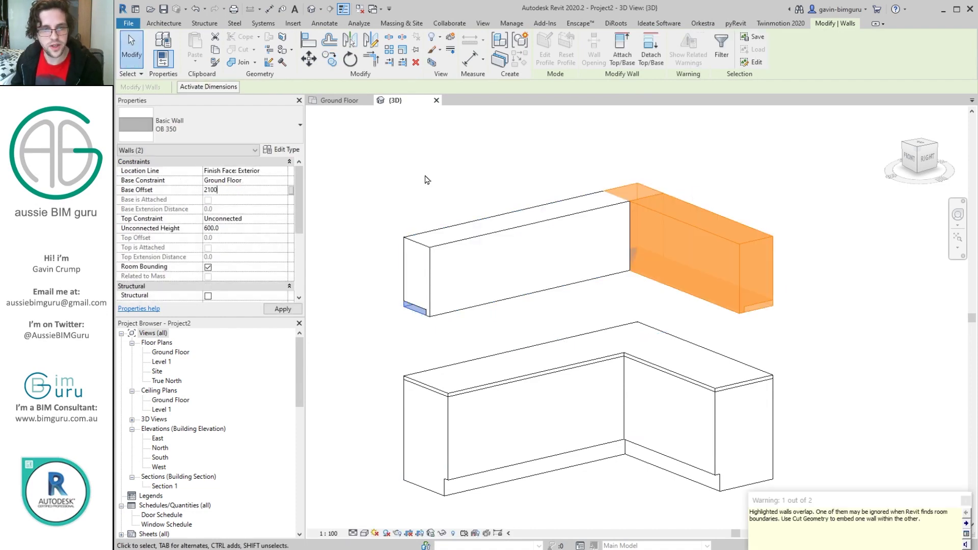
left_click(257, 229)
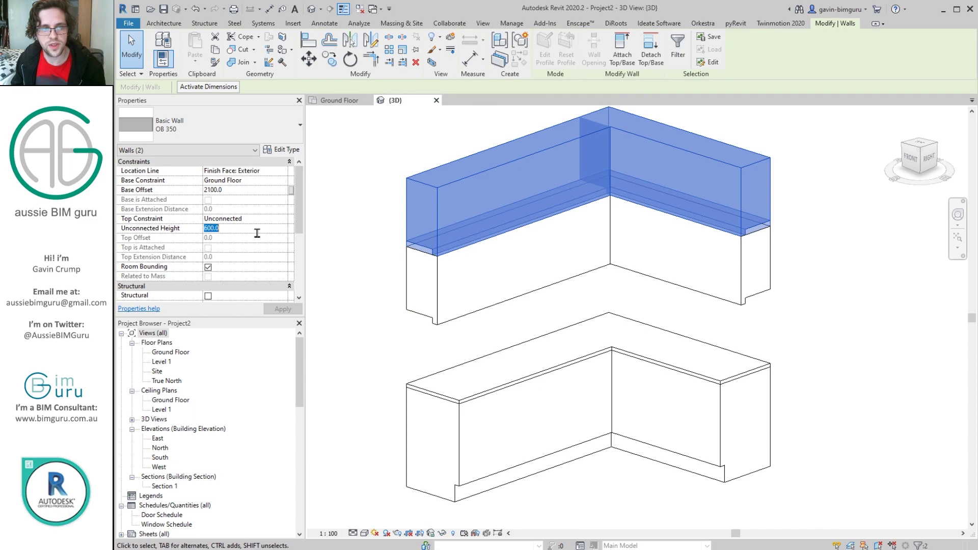
type("300")
key("Return")
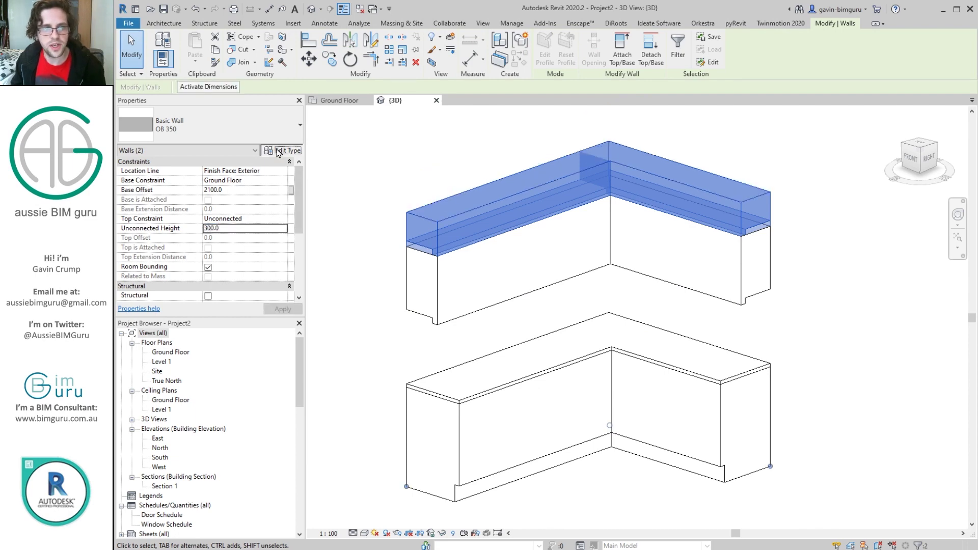
left_click(278, 151)
left_click(879, 91)
Step: Name the duplicate wall type BH 350 and measure its reveal from the Top
type("N")
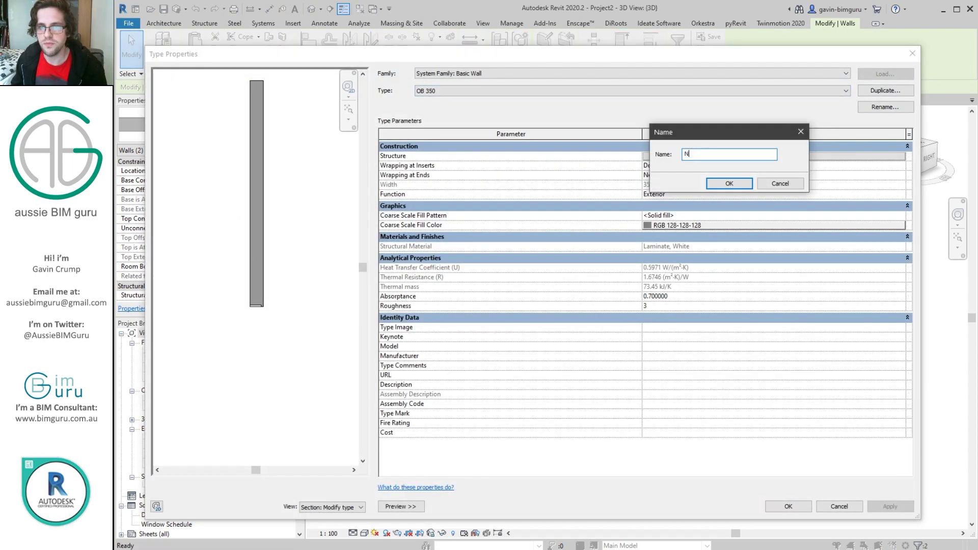
key("BackSpace")
key("BackSpace")
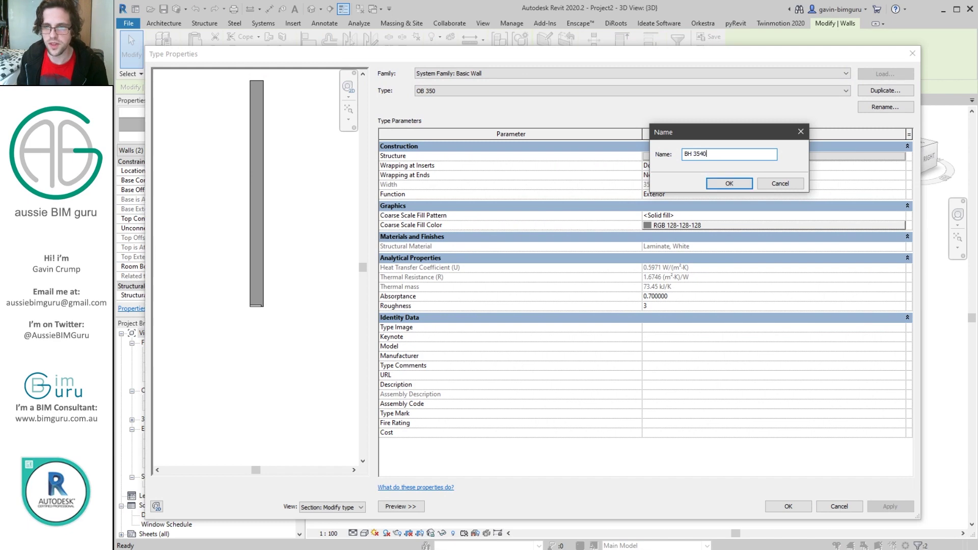
key("Return")
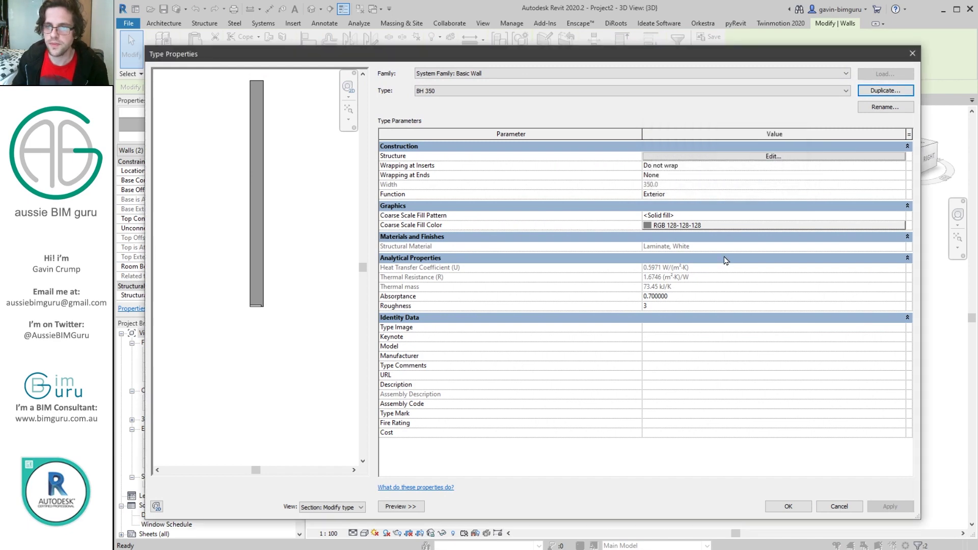
left_click(736, 157)
left_click(553, 476)
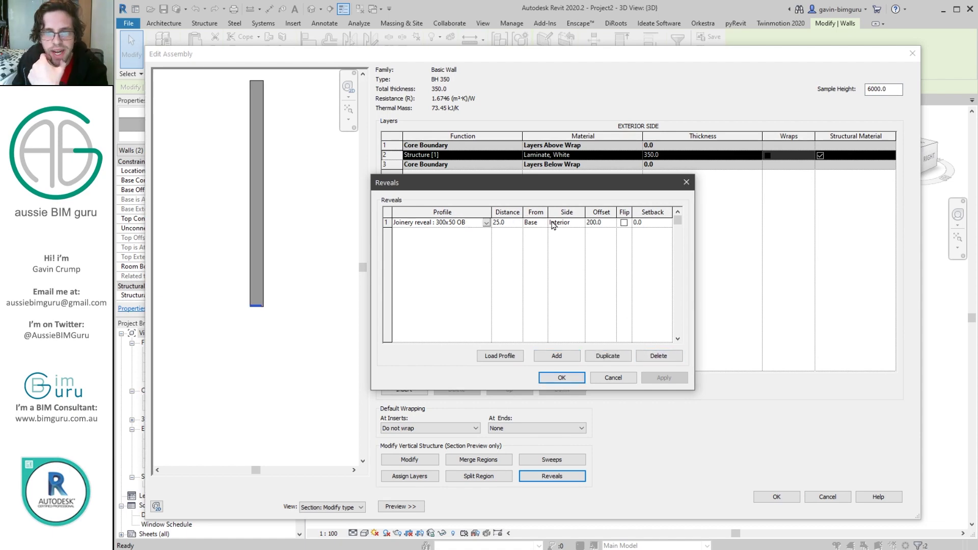
left_click(533, 222)
left_click(533, 223)
left_click(531, 240)
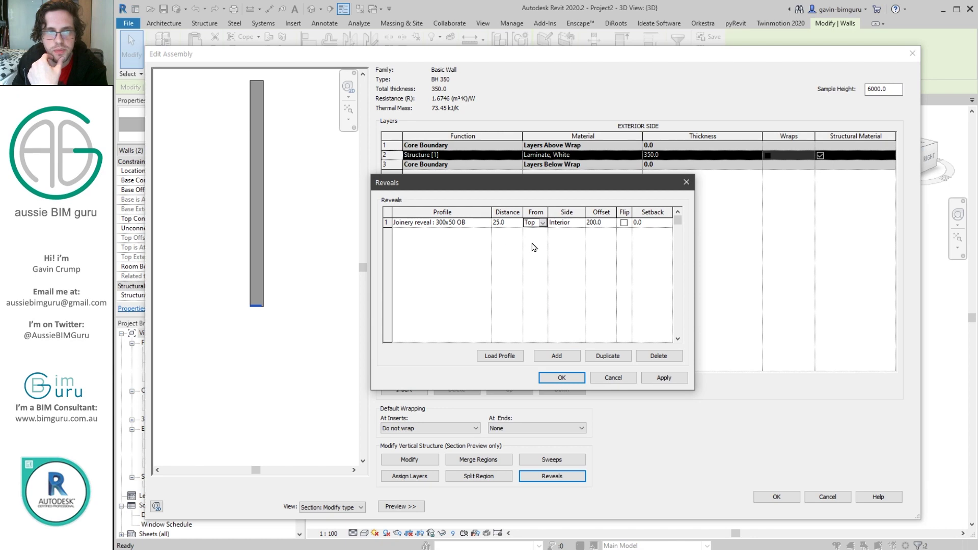
Step: Assign the Joinery reveal : 10x10 profile to the reveal
left_click(489, 222)
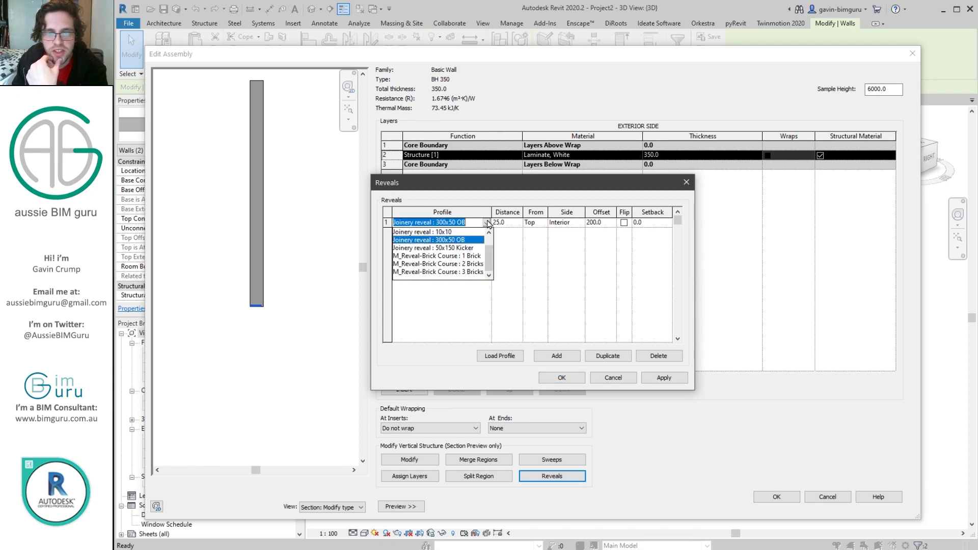
left_click(469, 232)
left_click(664, 378)
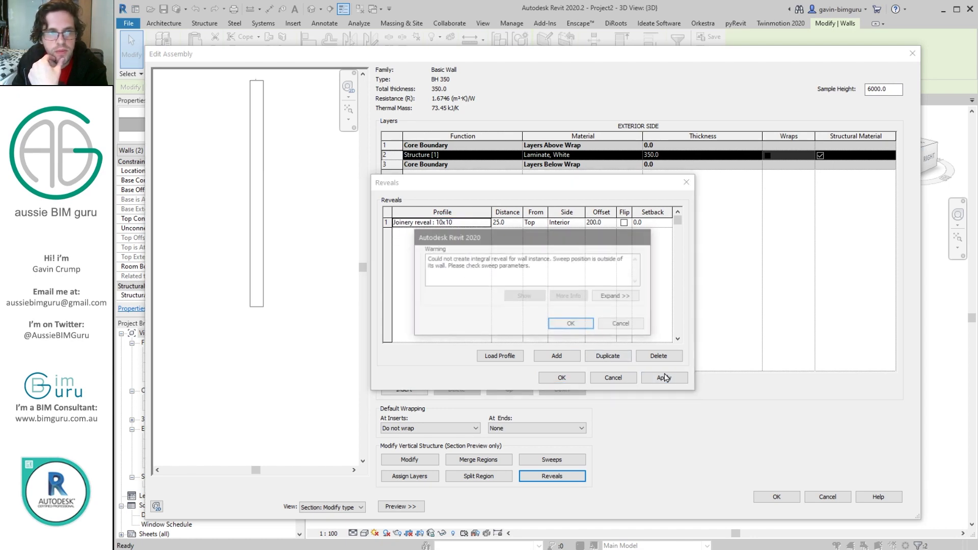
left_click(623, 324)
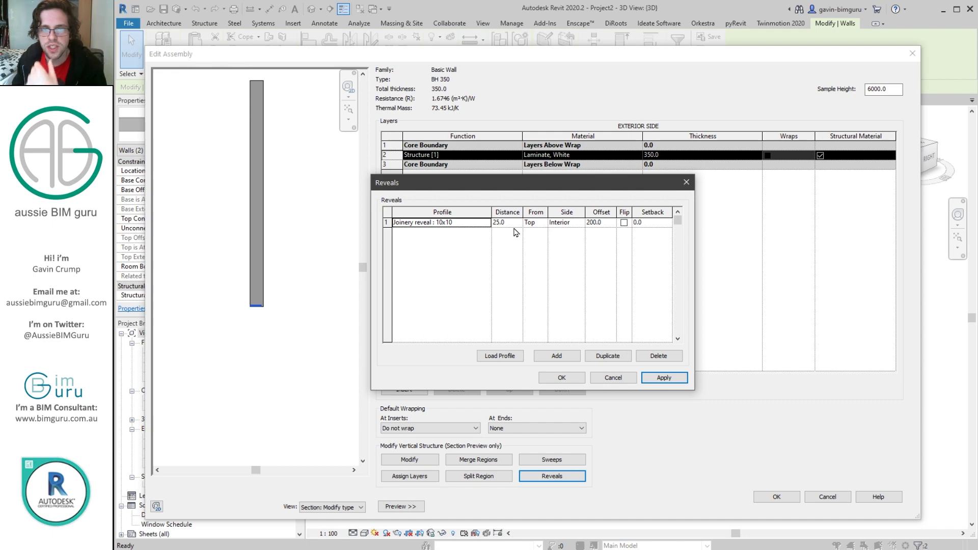
Step: Try a reveal distance of 5 with an offset of 5
left_click(514, 228)
type("5")
left_click(601, 223)
type("5")
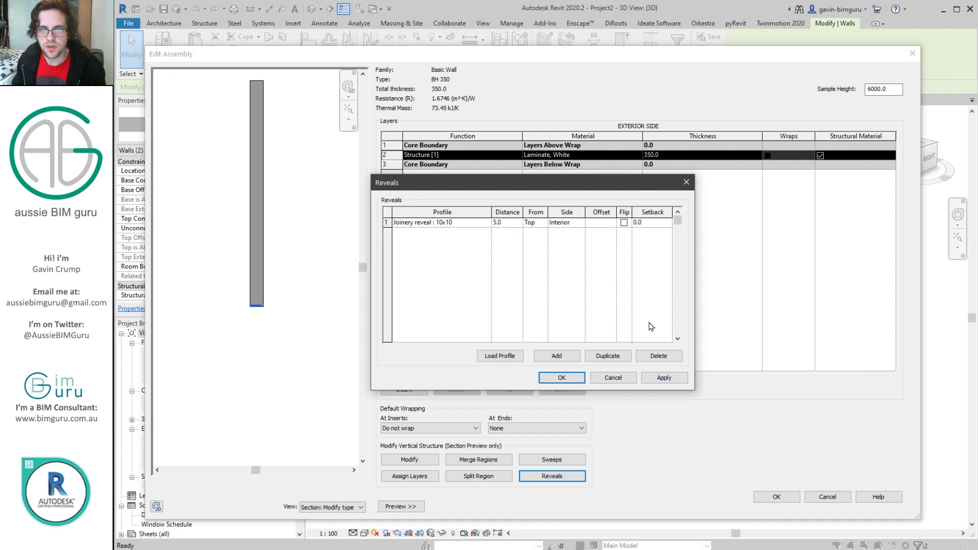
left_click(664, 377)
left_click(622, 325)
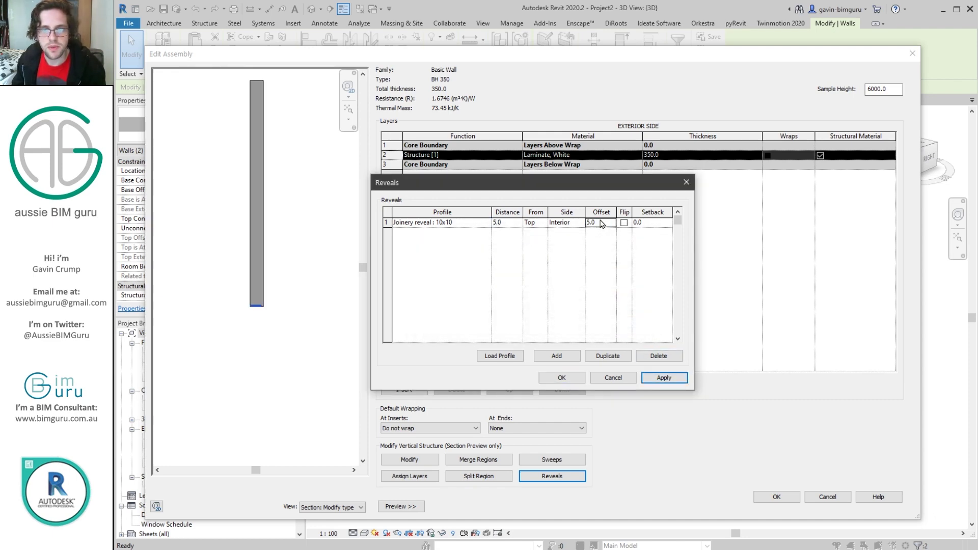
Step: Change the reveal distance to -6 and accept the BH 350 type
left_click(514, 222)
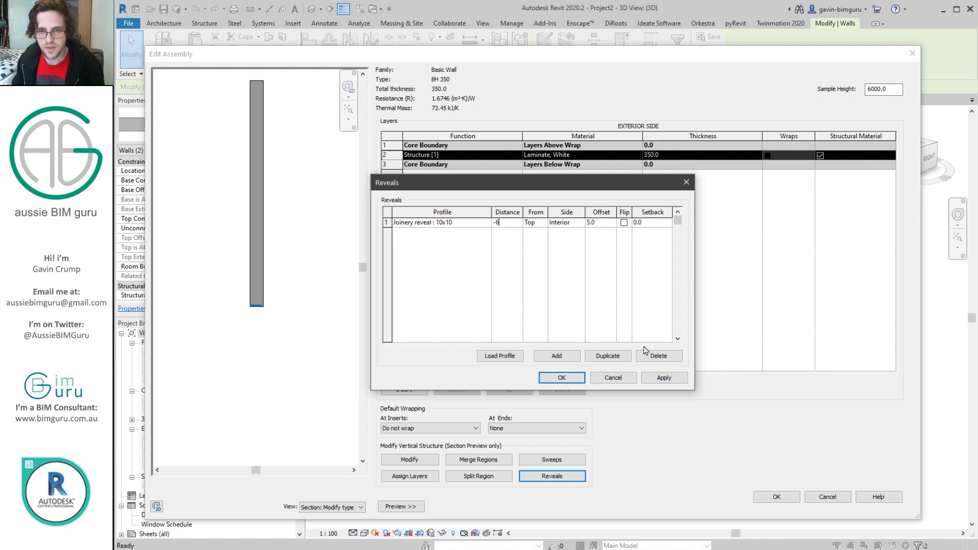
type("-6")
left_click(664, 378)
left_click(517, 223)
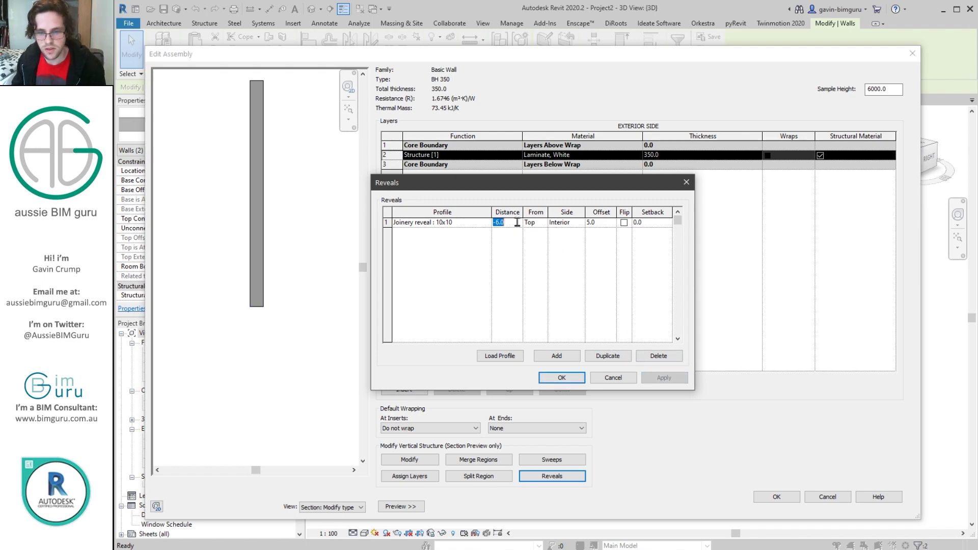
left_click(562, 378)
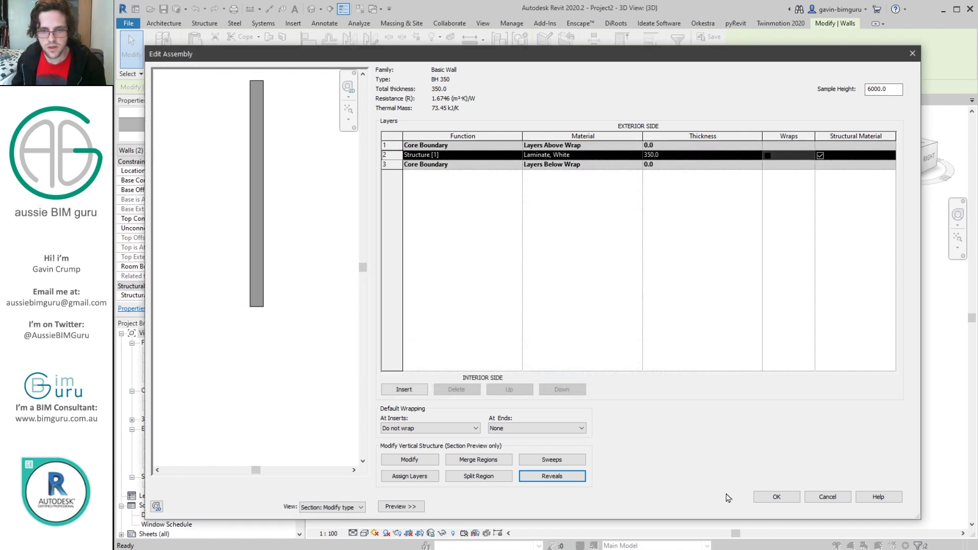
left_click(777, 497)
left_click(789, 507)
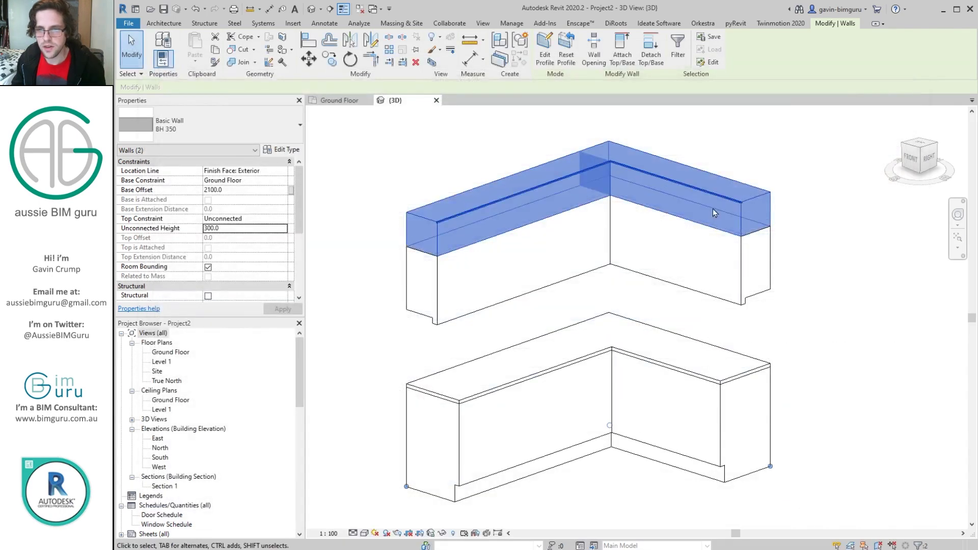
Step: Clear the selection and select the 600-high overbench wall
key("Escape")
scroll(753, 203, "up", 5)
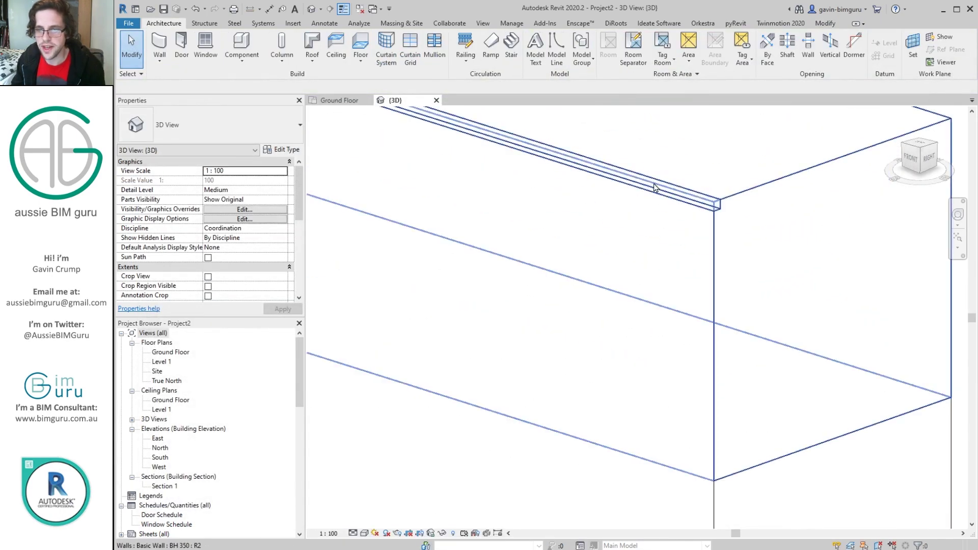
scroll(718, 216, "down", 4)
left_click(717, 325)
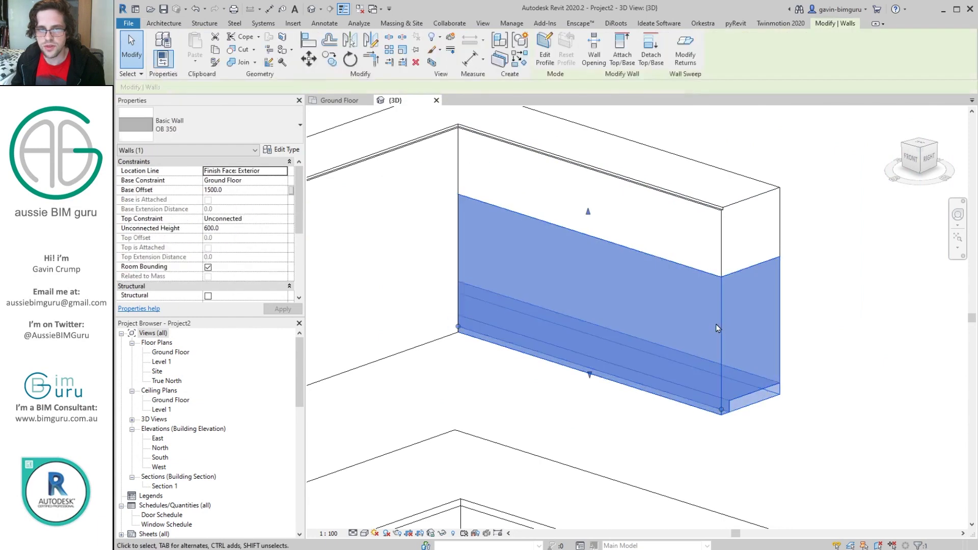
scroll(590, 251, "up", 3)
Step: Add a second Joinery reveal : 10x10 reveal to the OB 350 wall type
left_click(281, 150)
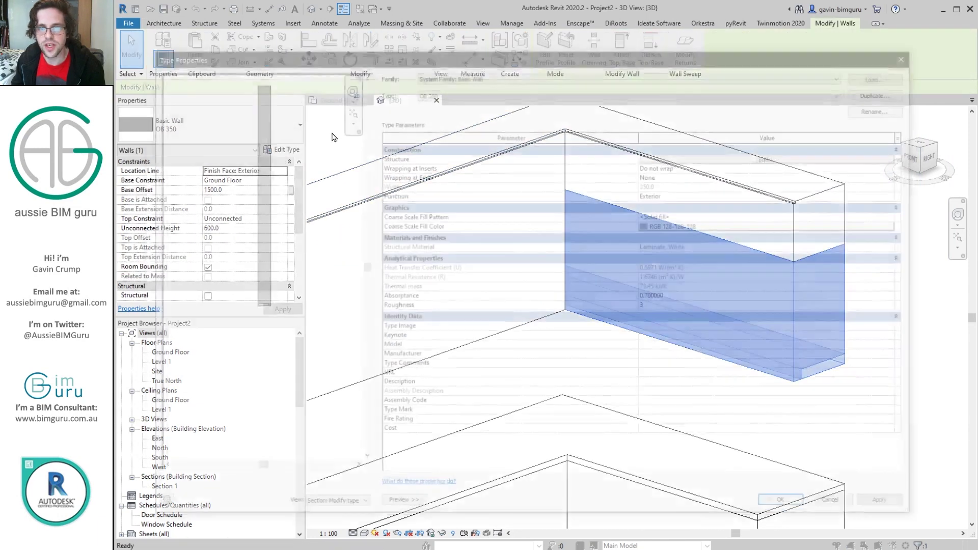
left_click(688, 157)
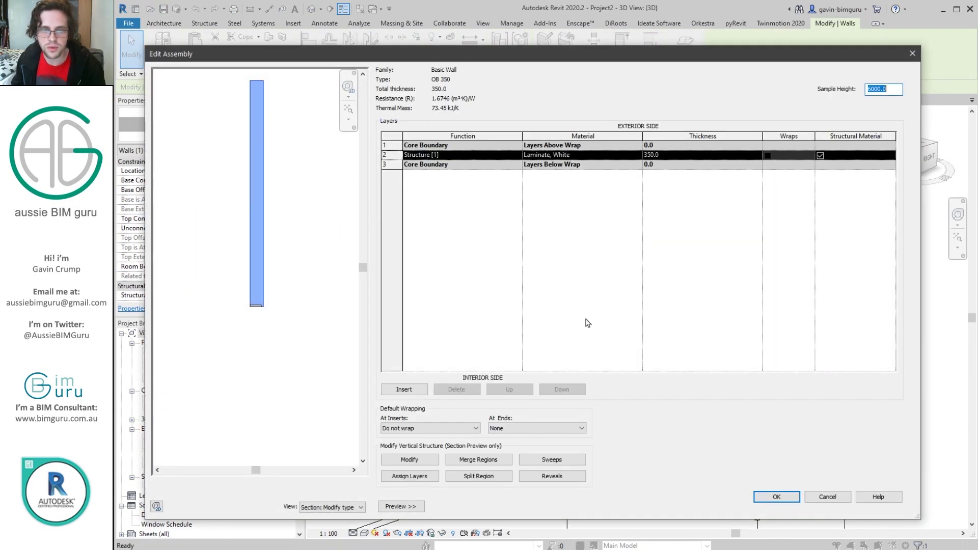
left_click(552, 476)
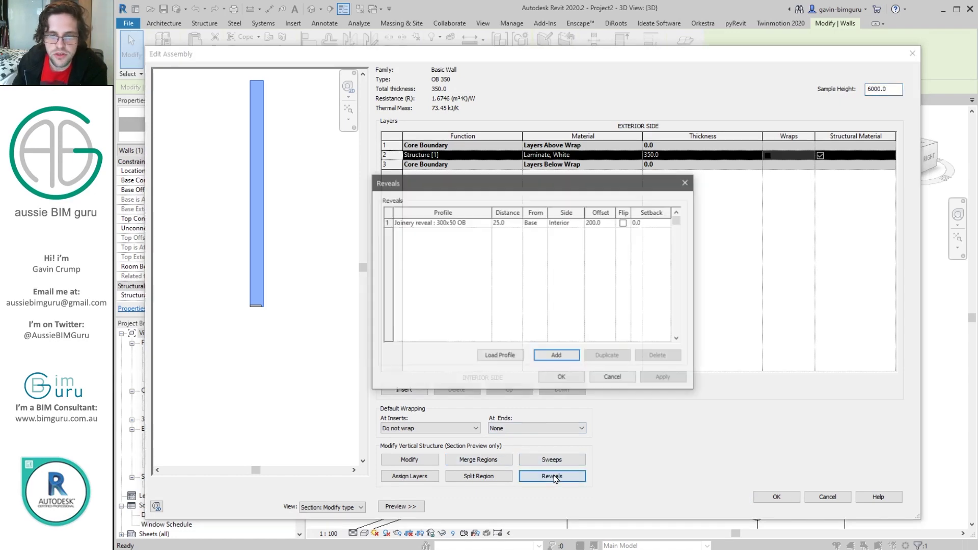
left_click(544, 356)
left_click(487, 233)
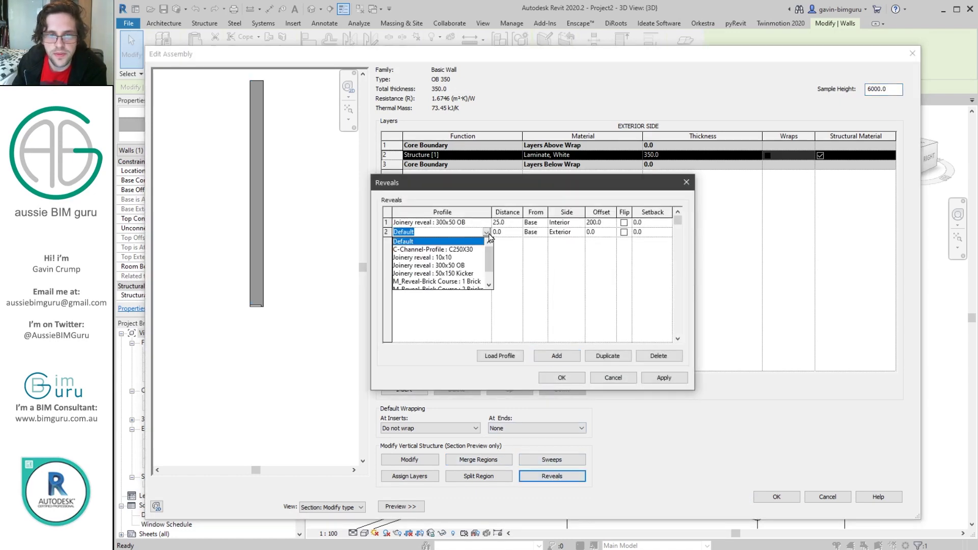
left_click(455, 258)
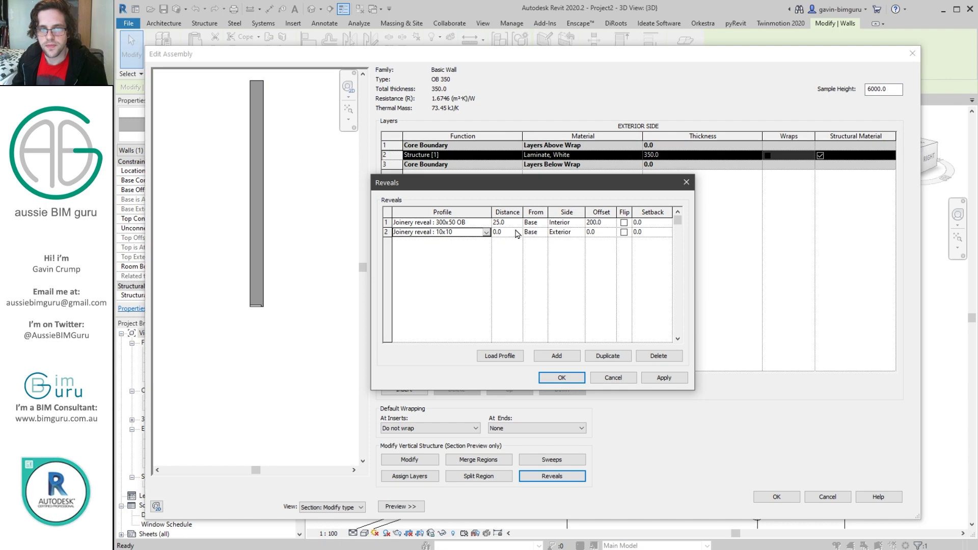
left_click(535, 233)
left_click(543, 232)
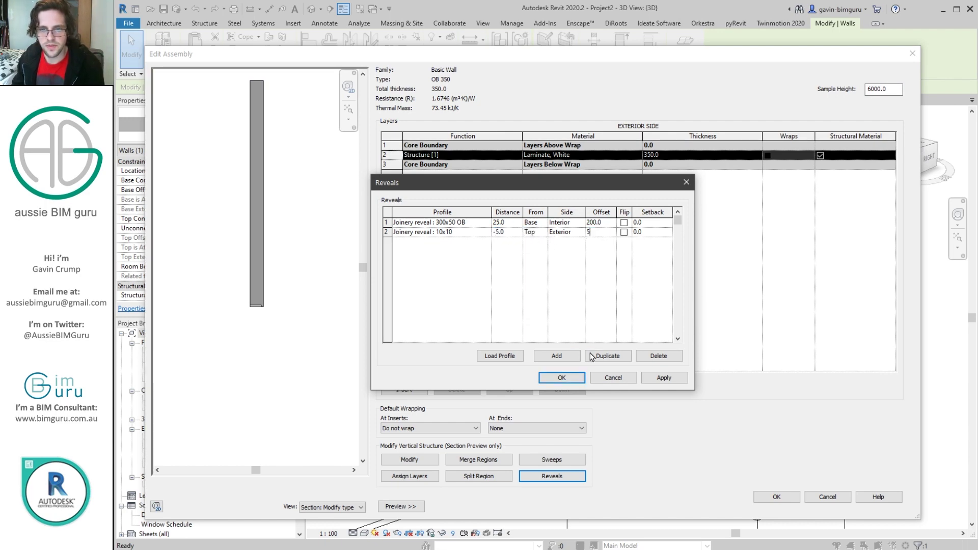
left_click(580, 378)
left_click(775, 497)
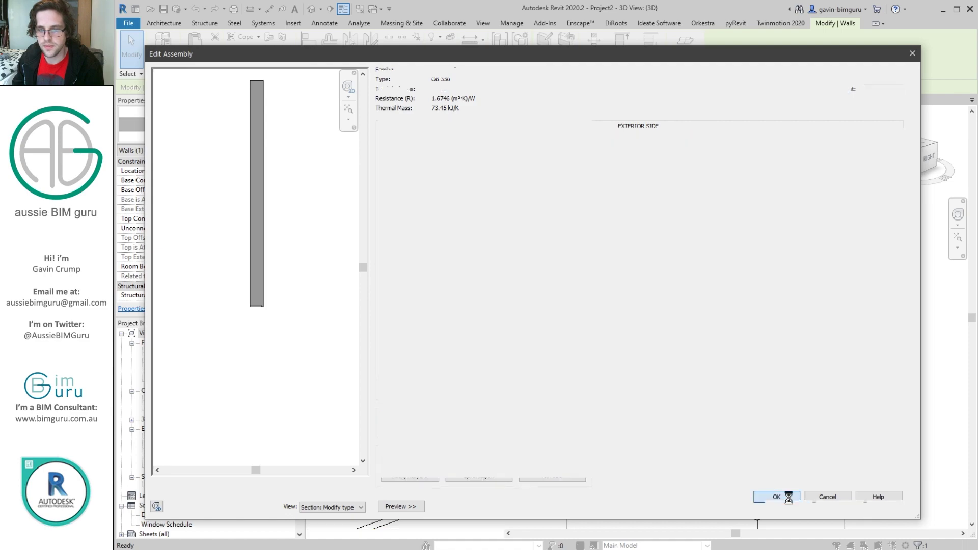
left_click(778, 506)
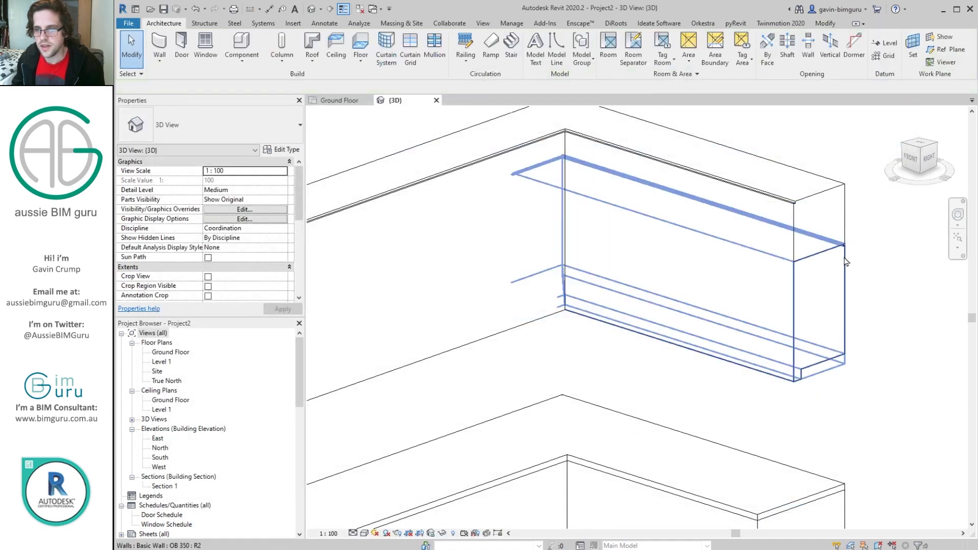
Step: Move the OB 350 base reveal to the interior side
left_click(846, 260)
left_click(285, 151)
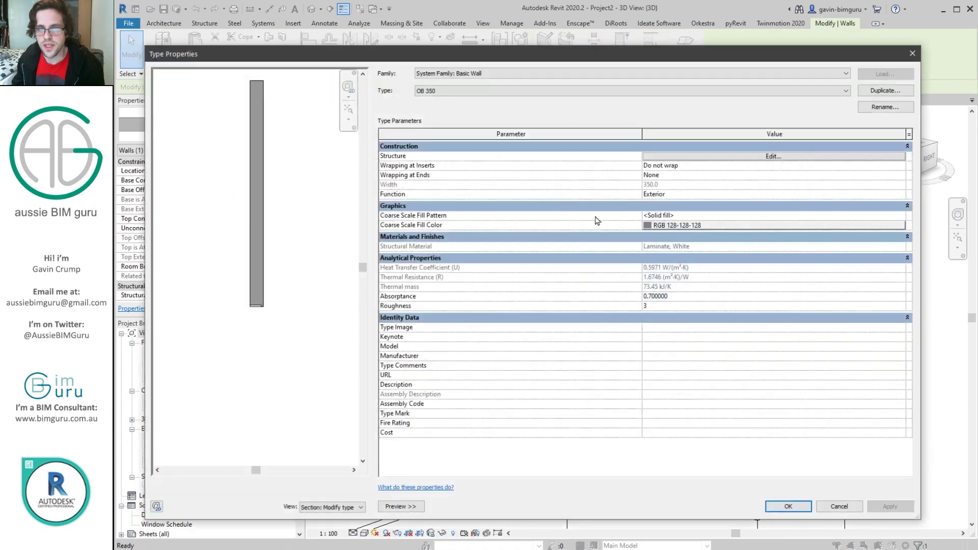
left_click(685, 158)
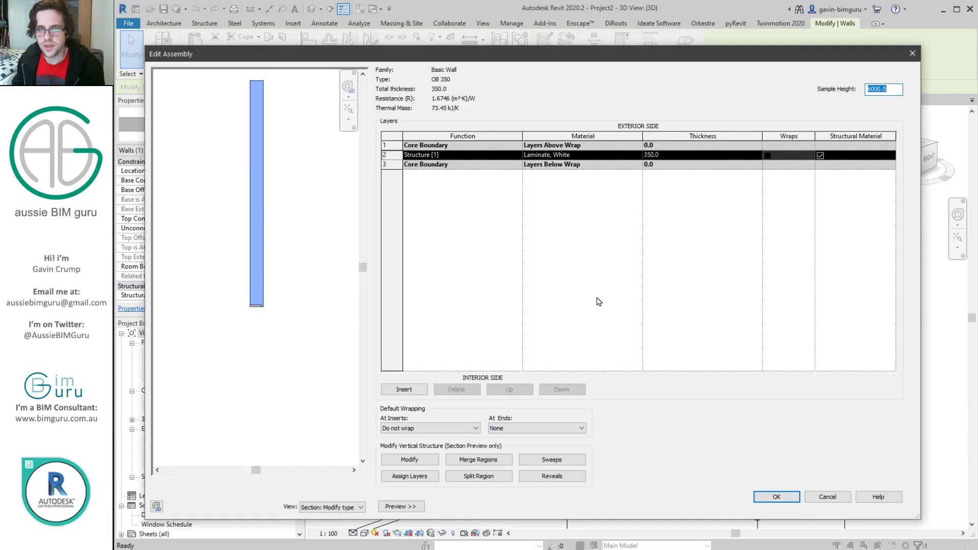
left_click(552, 476)
left_click(580, 232)
left_click(572, 245)
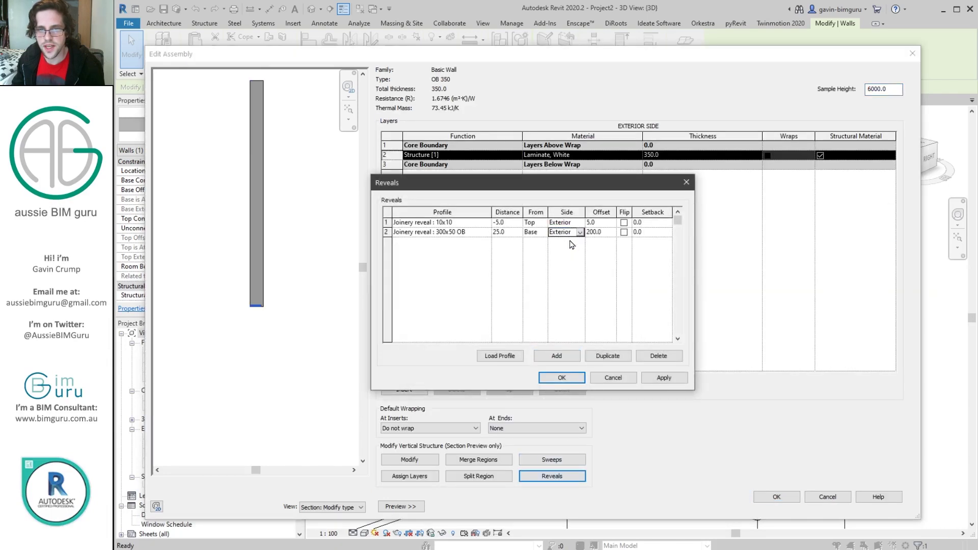
left_click(562, 378)
left_click(778, 497)
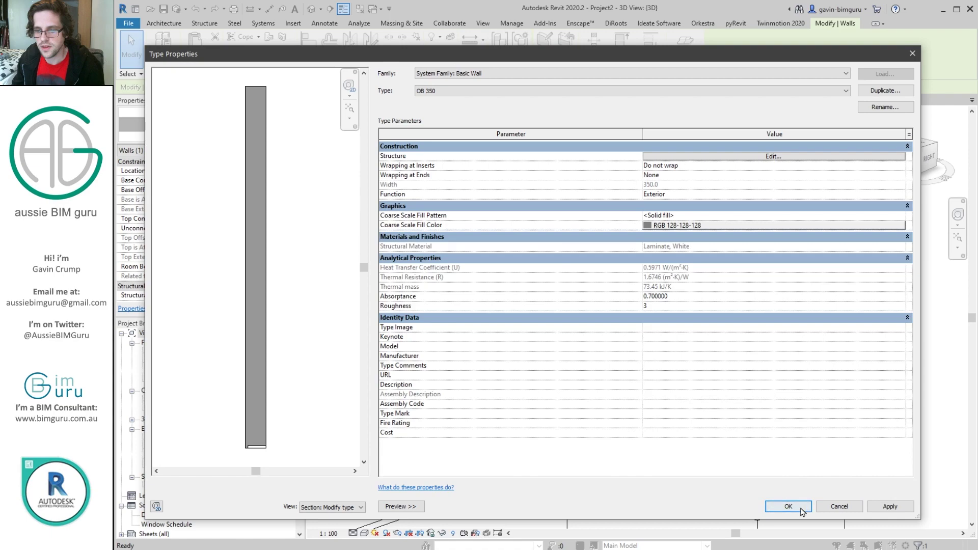
left_click(801, 511)
left_click(881, 393)
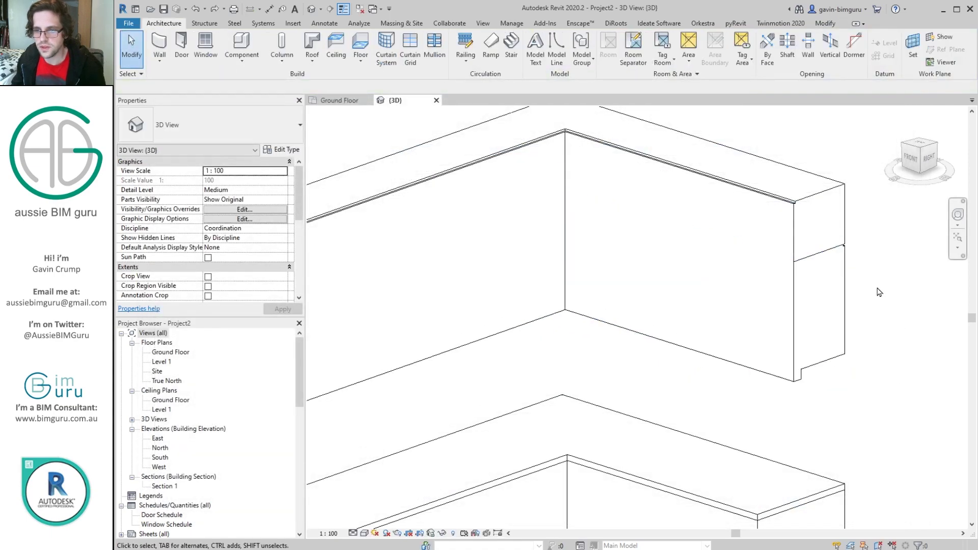
Step: Move the OB 350 top reveal to the interior side as well
double_click(848, 257)
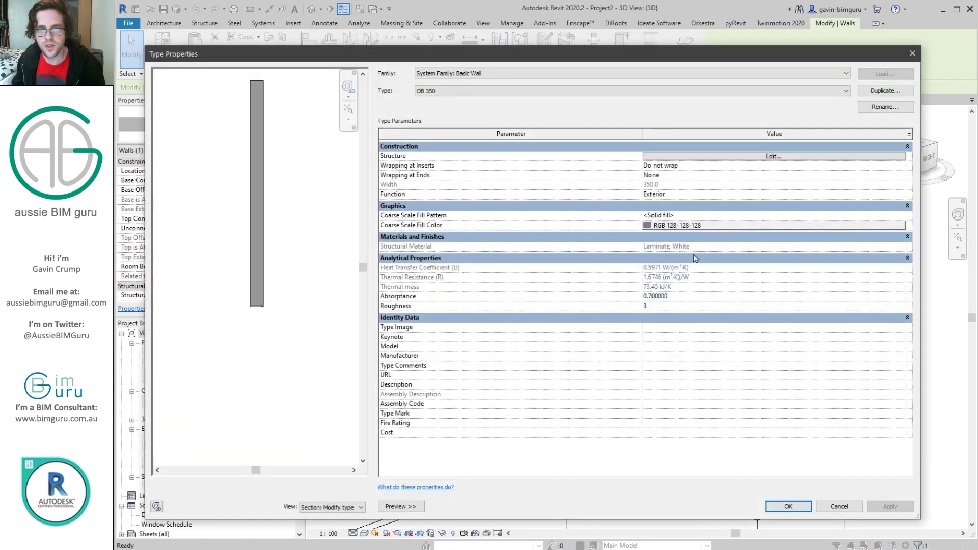
left_click(690, 156)
left_click(552, 476)
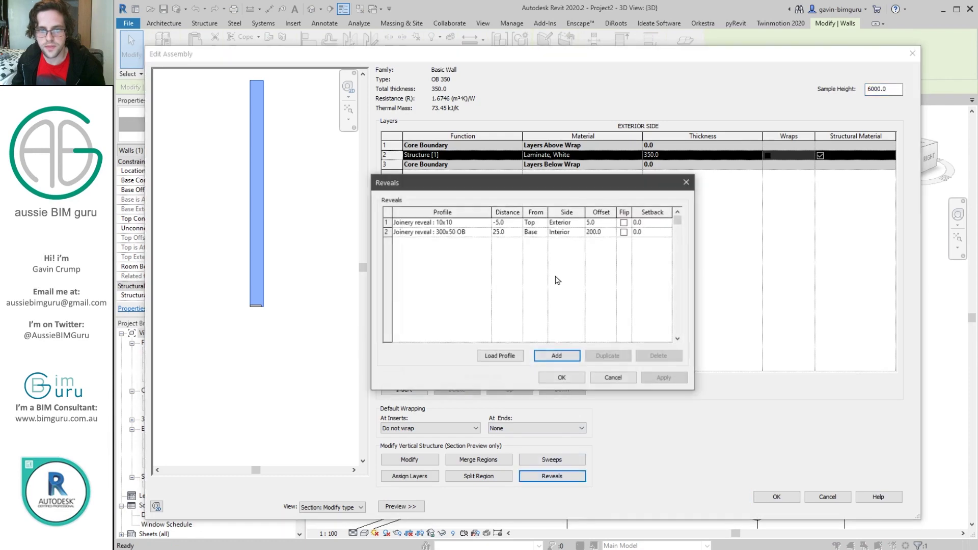
left_click(566, 222)
left_click(566, 222)
left_click(561, 240)
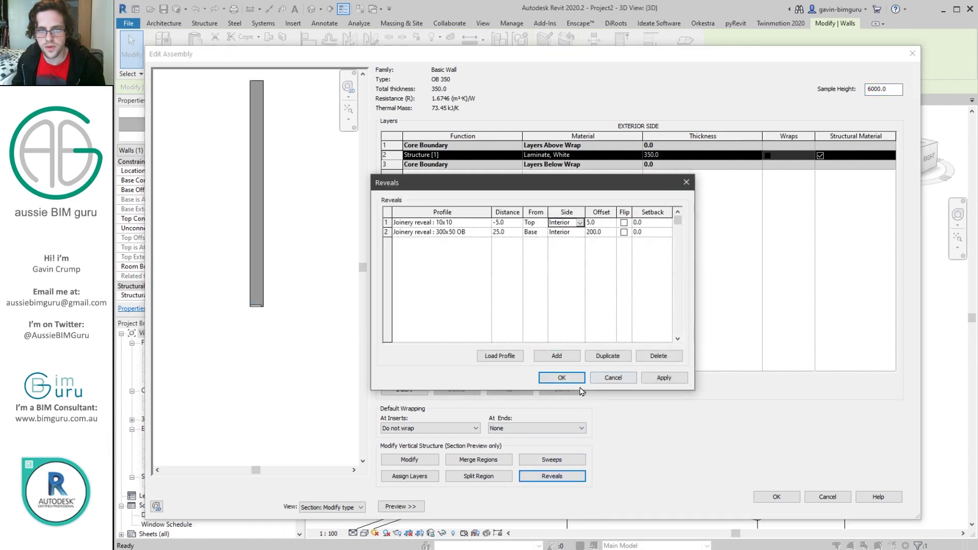
left_click(562, 378)
left_click(777, 497)
left_click(789, 507)
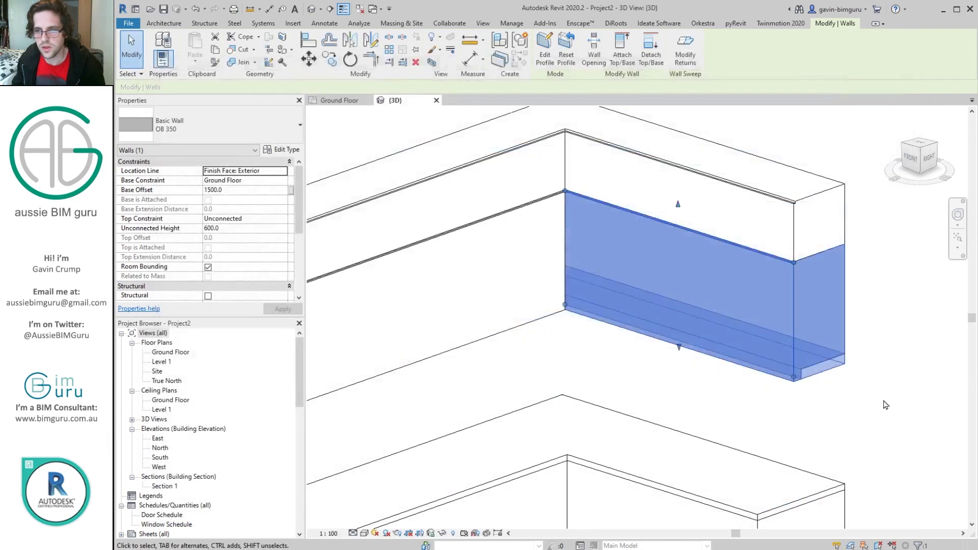
left_click(885, 404)
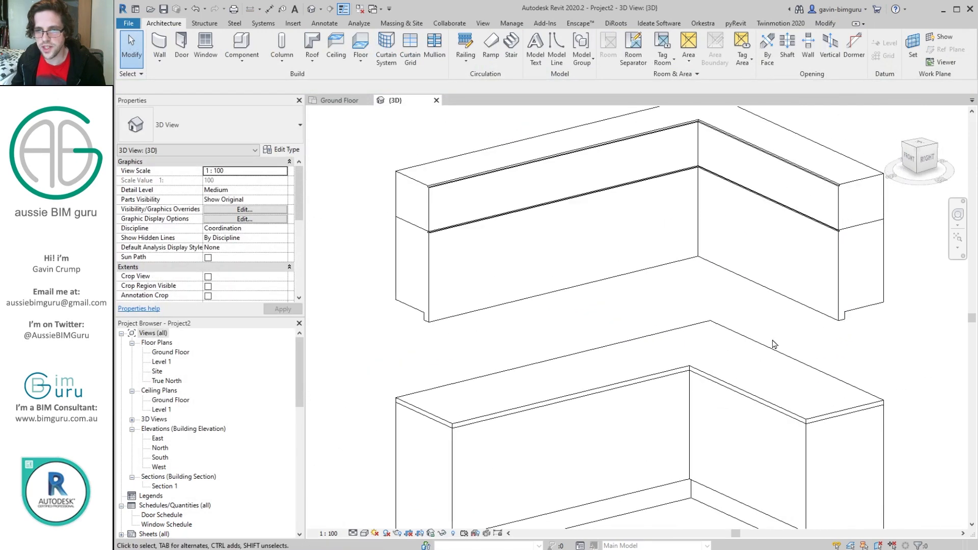
Step: Add a new reveal row to the UB 600 underbench wall type
left_click(764, 441)
middle_click_drag(763, 442, 732, 370)
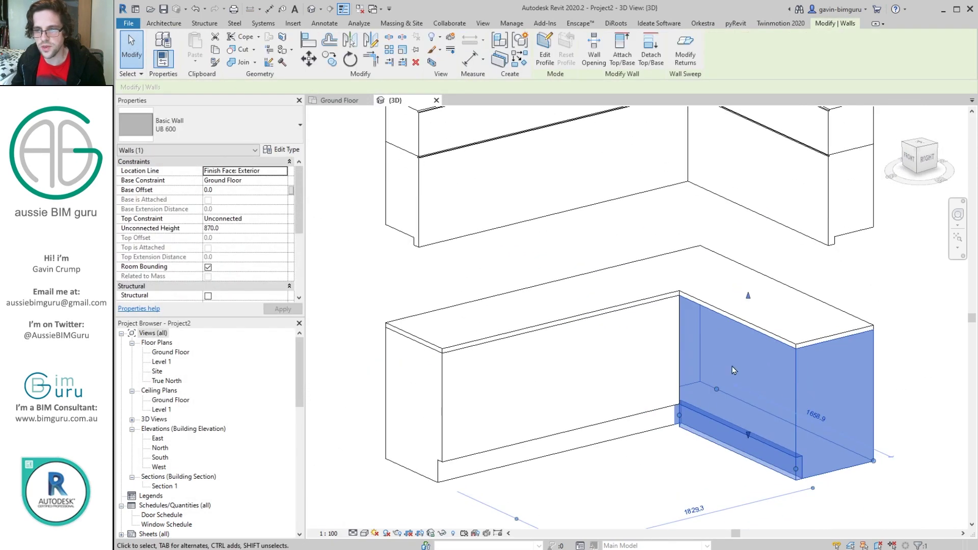
left_click(293, 154)
left_click(678, 159)
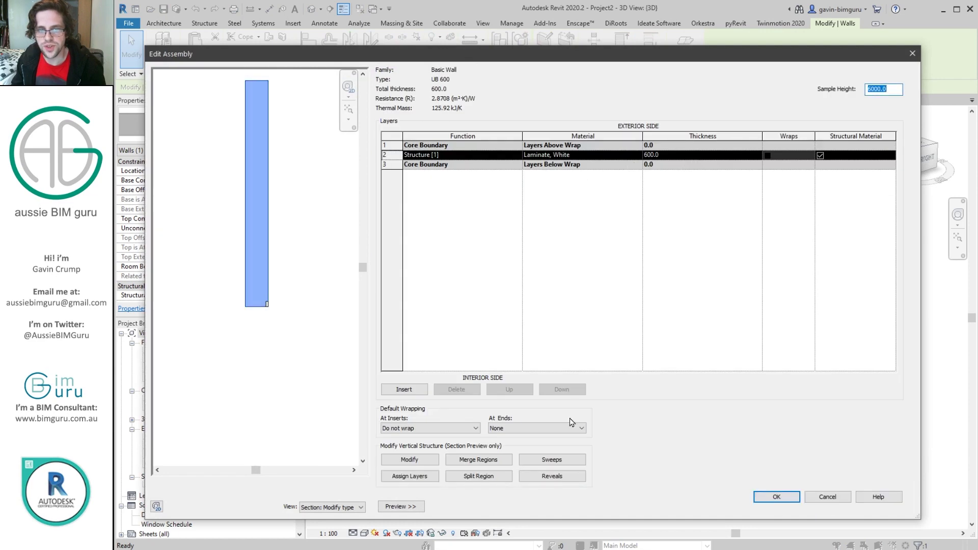
left_click(553, 476)
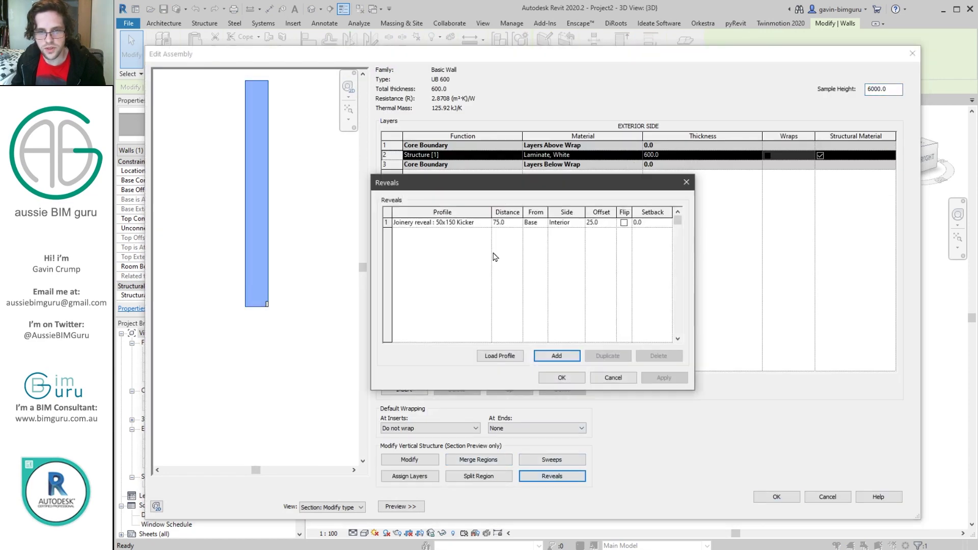
left_click(536, 356)
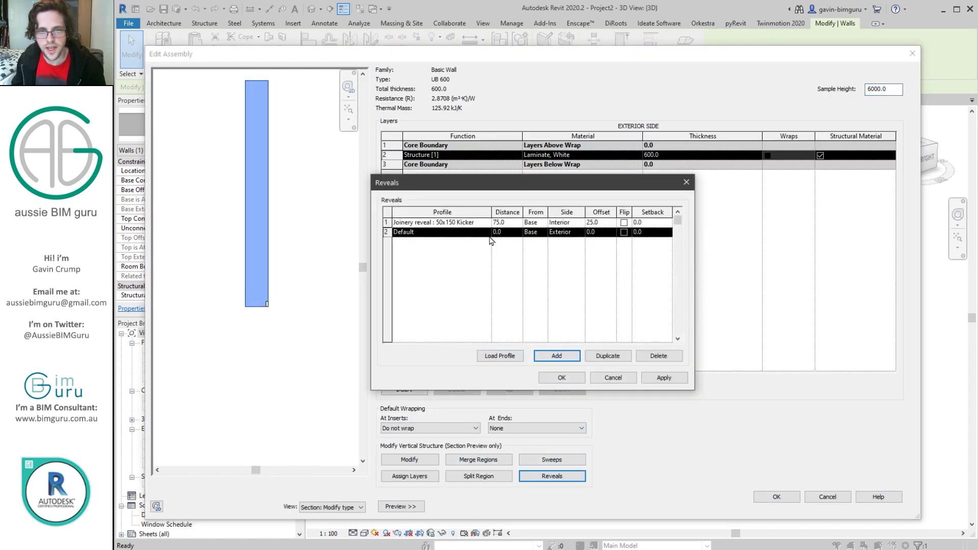
Step: Set the new reveal to Joinery reveal : 10x10 on the interior side and apply it
left_click(486, 232)
left_click(465, 258)
left_click(542, 232)
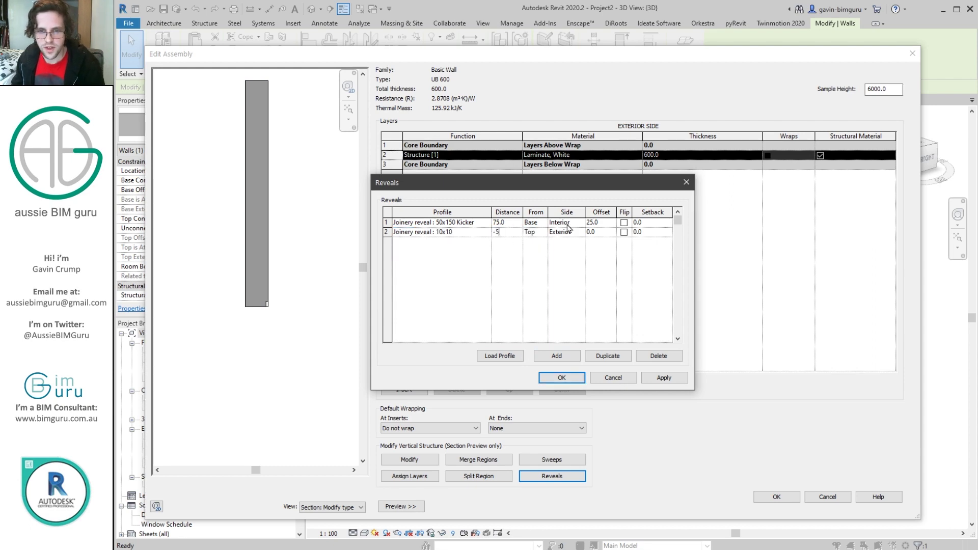
left_click(575, 250)
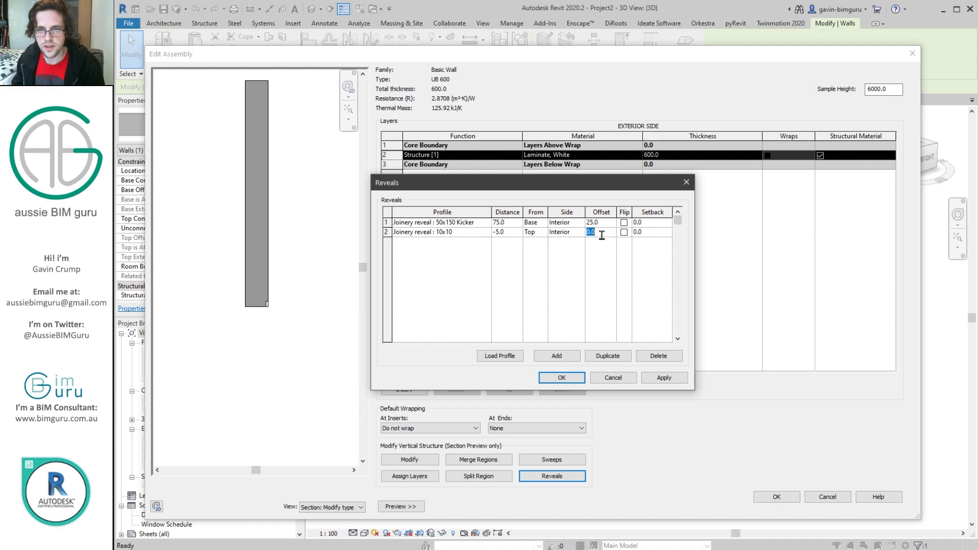
left_click(562, 378)
left_click(777, 497)
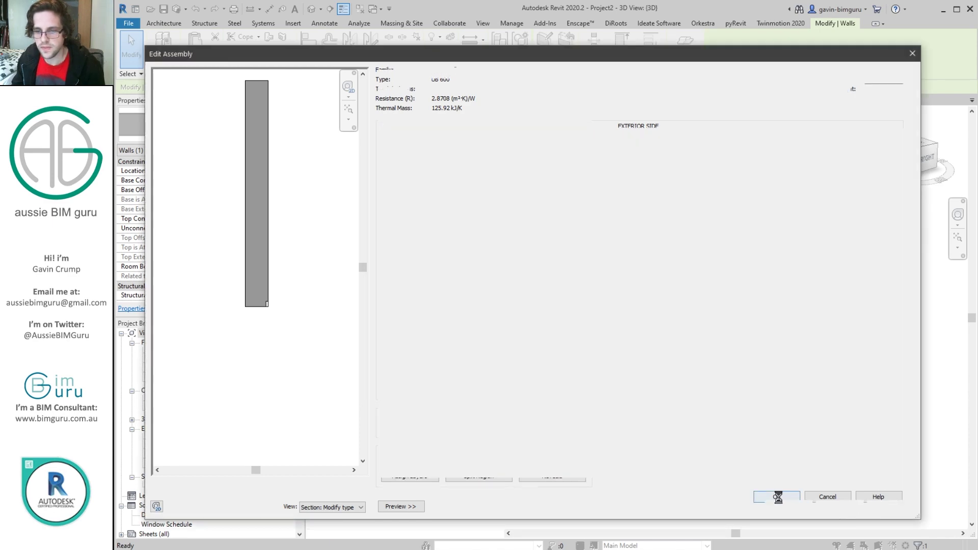
left_click(789, 507)
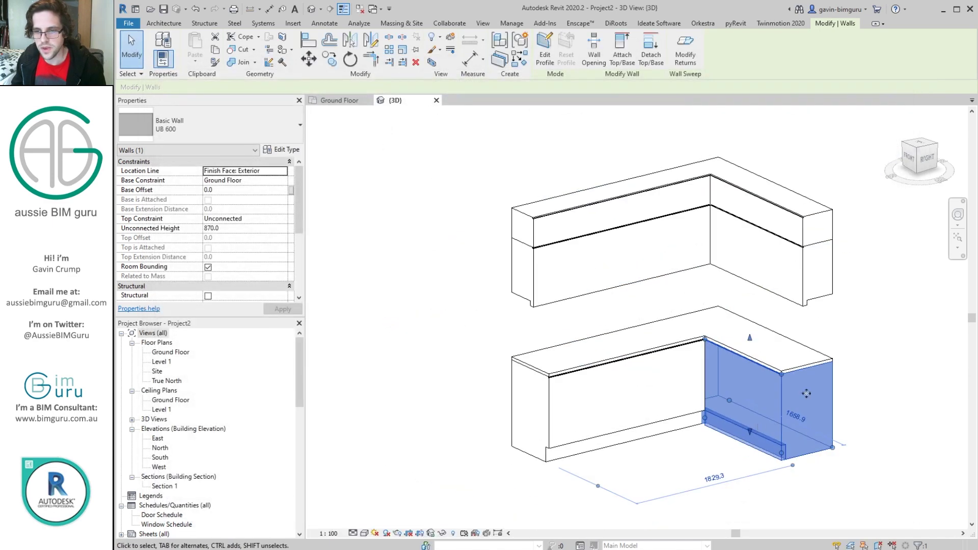
left_click(896, 353)
Step: Orbit to a front-right view and check the lower overbench wall
scroll(897, 354, "down", 2)
middle_click_drag(875, 348, 794, 348, "shift")
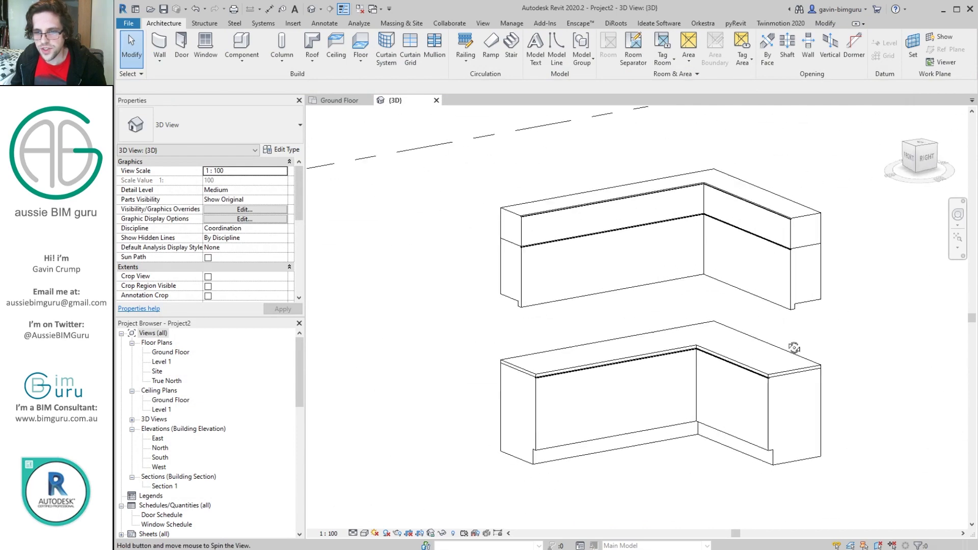
left_click(525, 301)
left_click_drag(525, 312, 394, 359)
key("Escape")
key("Escape")
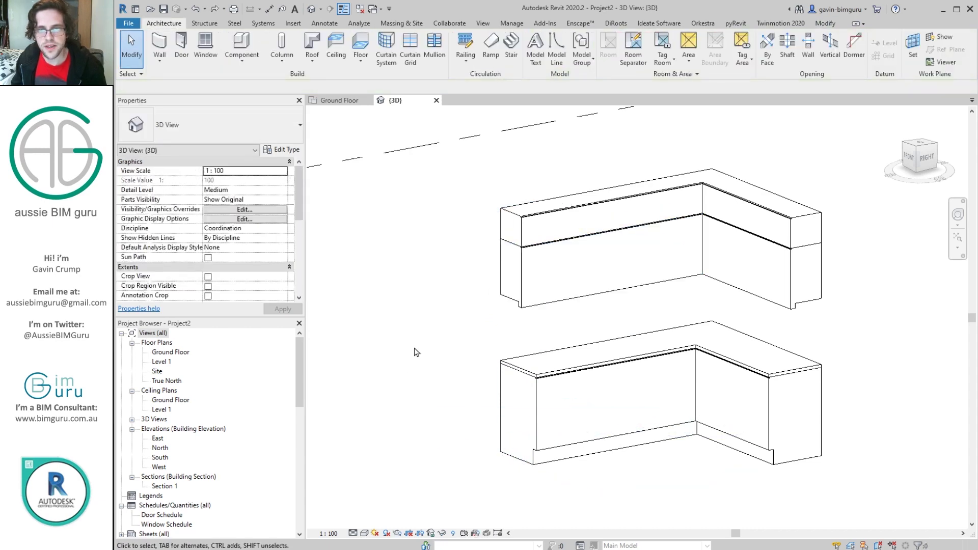
middle_click_drag(412, 330, 384, 321)
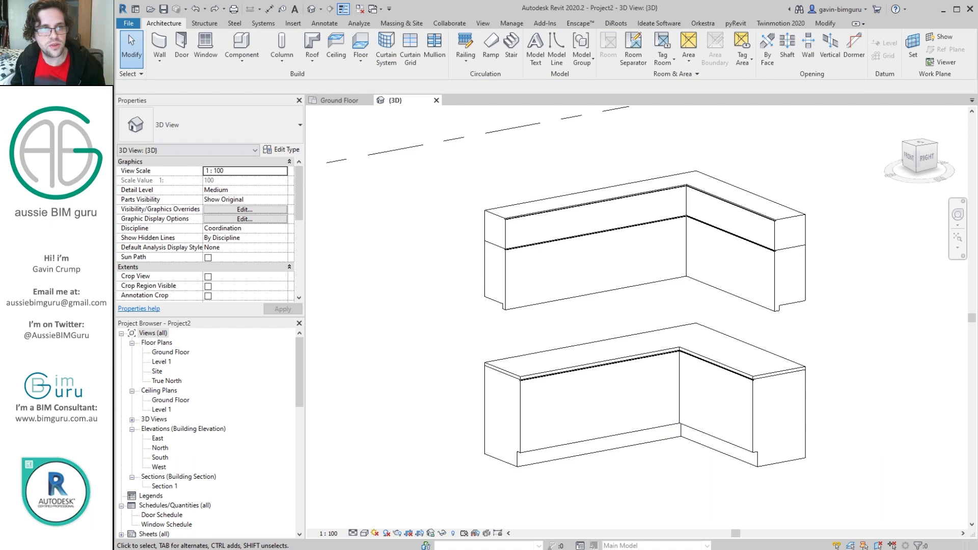
Step: Start Wall: Reveal and rename its type '10x10 Joinery reveal' using the Joinery reveal : 10x10 profile
left_click(160, 61)
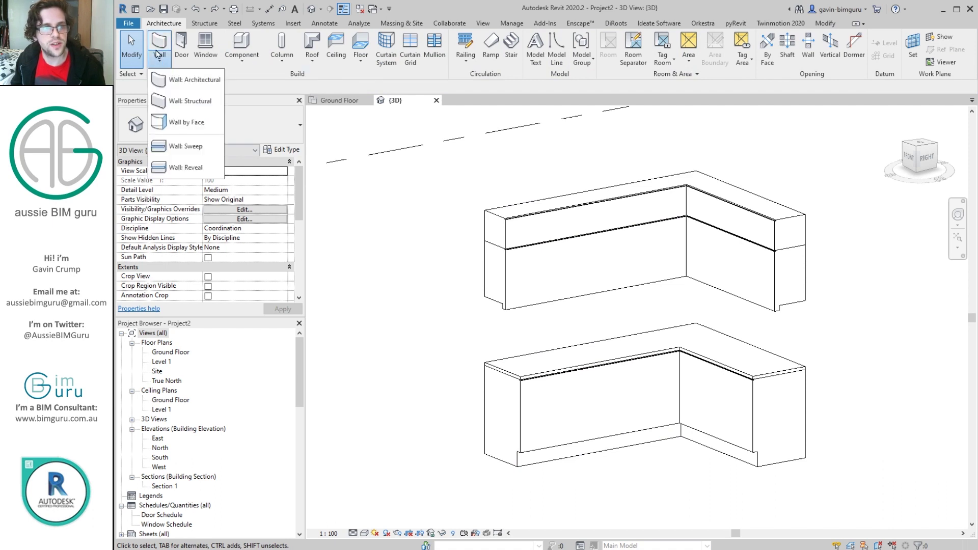
left_click(203, 171)
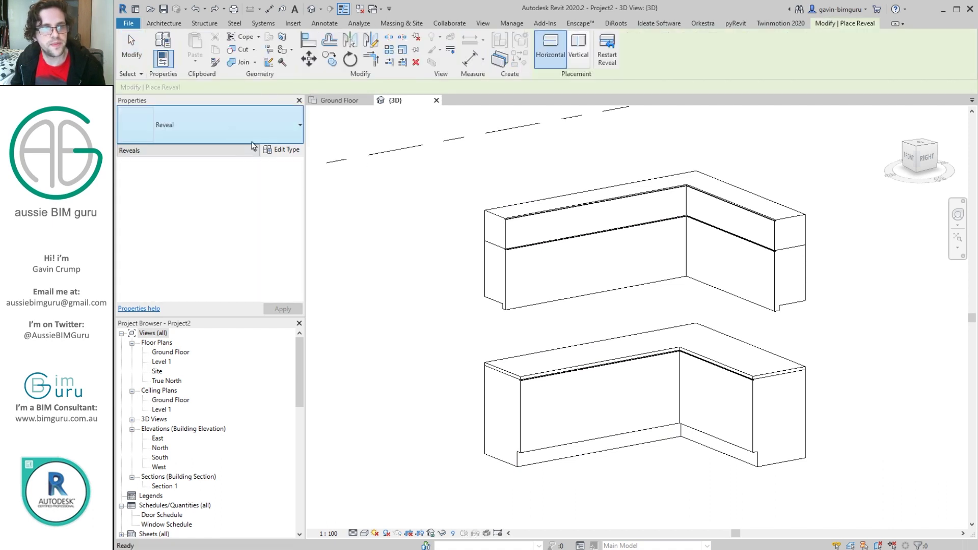
left_click(281, 152)
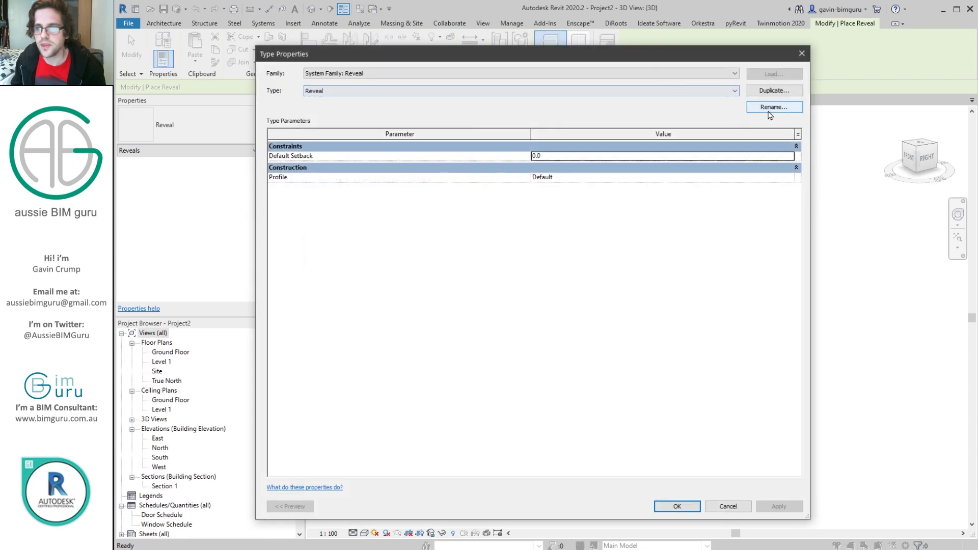
left_click(774, 107)
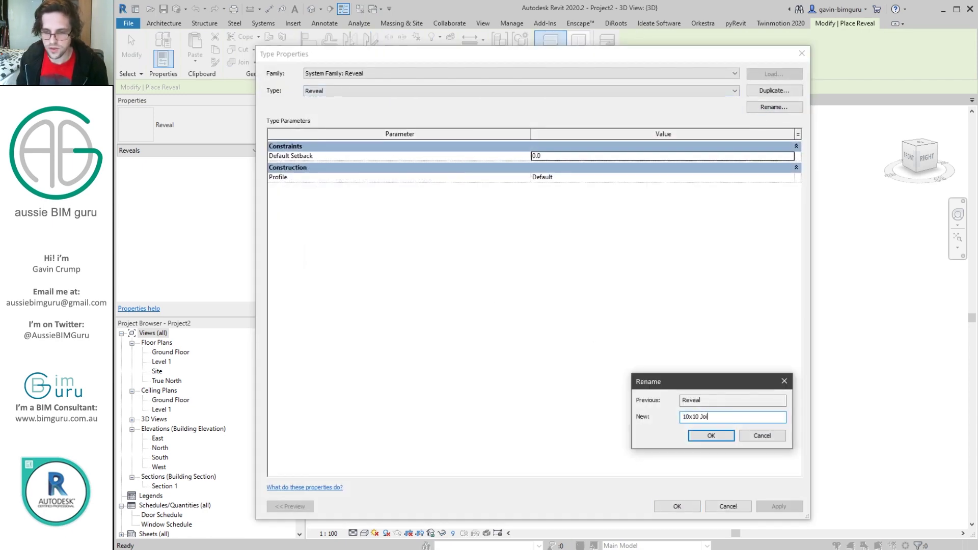
type("10x10 Joinery reveal")
key("Return")
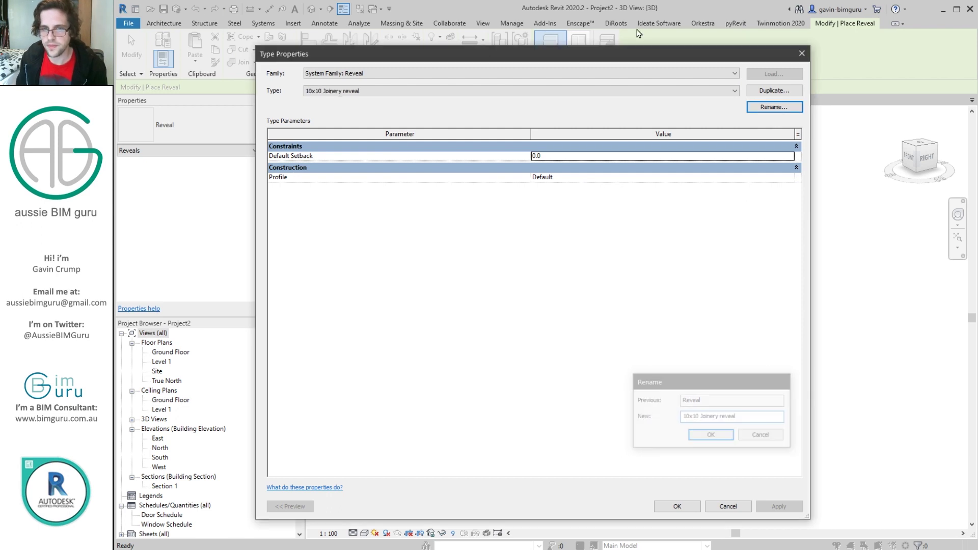
left_click(581, 178)
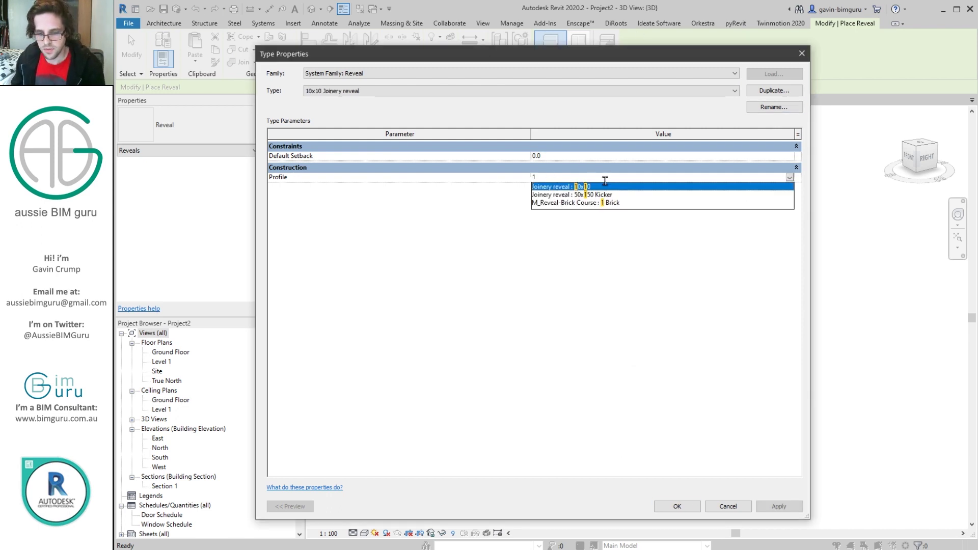
left_click(581, 189)
left_click(678, 506)
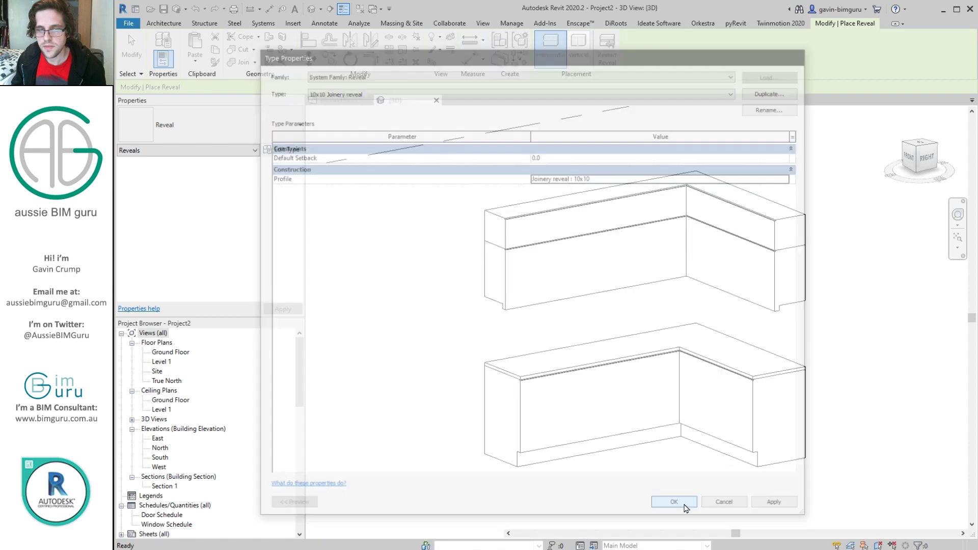
scroll(570, 269, "up", 1)
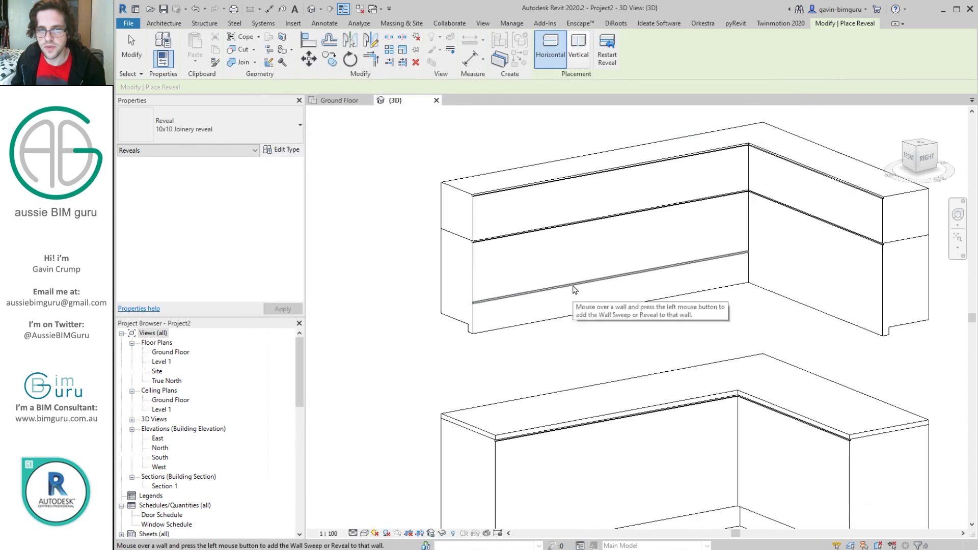
Step: Place a vertical joinery reveal on the lower cabinet front
left_click(579, 54)
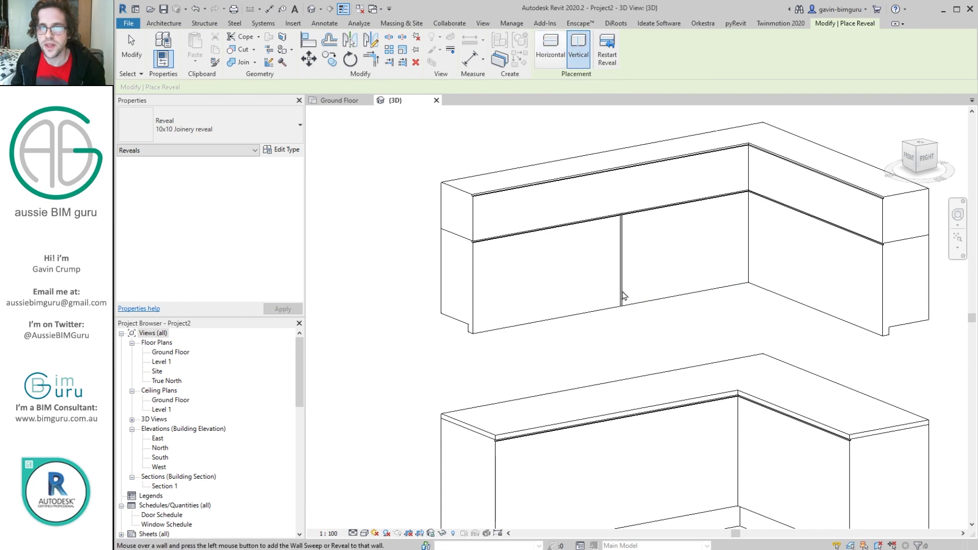
middle_click_drag(622, 295, 538, 344, "shift")
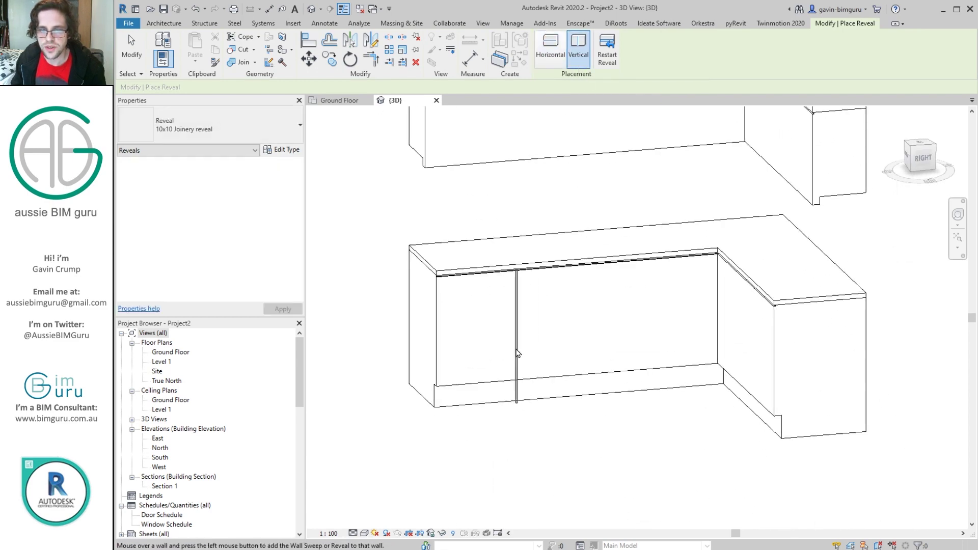
scroll(518, 353, "up", 3)
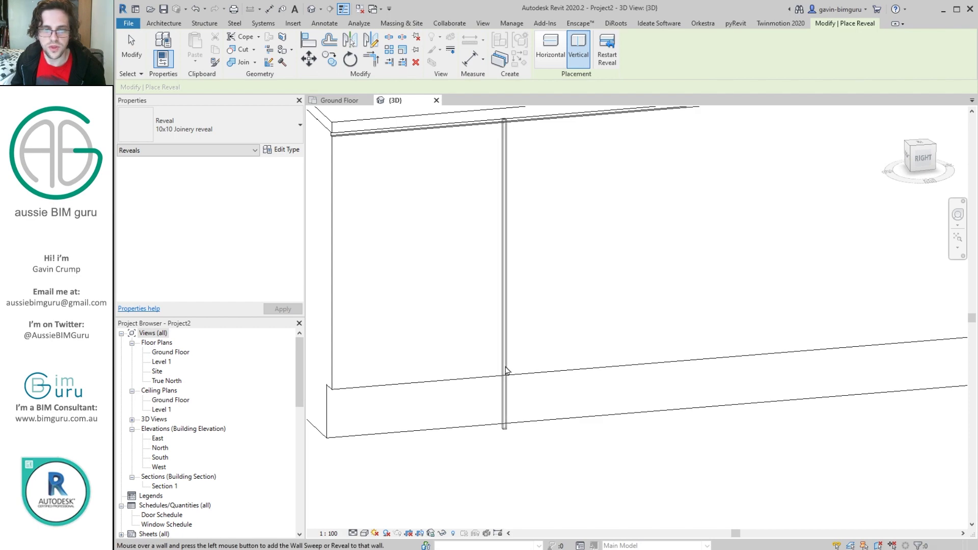
left_click(506, 371)
key("Escape")
key("Escape")
scroll(555, 360, "down", 3)
scroll(508, 293, "up", 2)
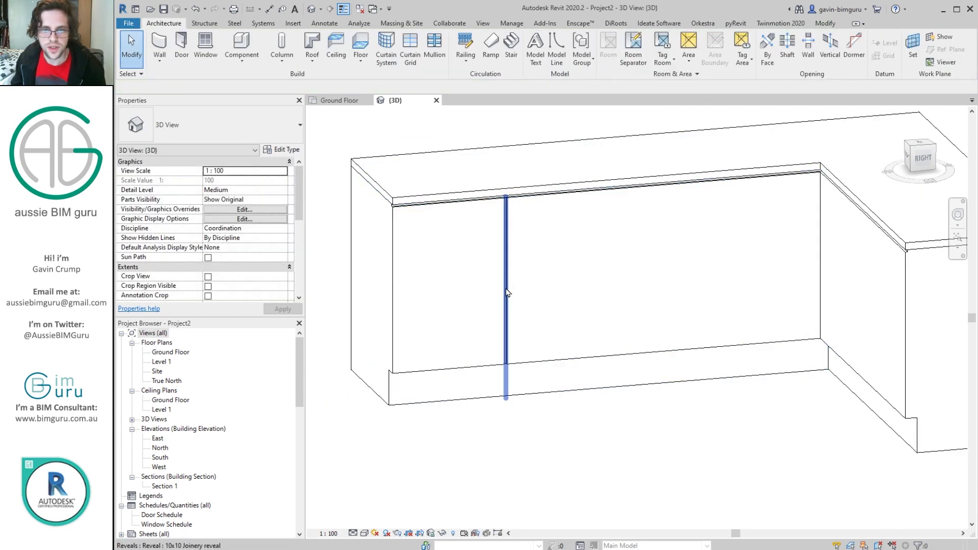
Step: Copy that vertical reveal with CO further along the cabinet, then orbit to see both runs
left_click(508, 291)
key("c")
key("o")
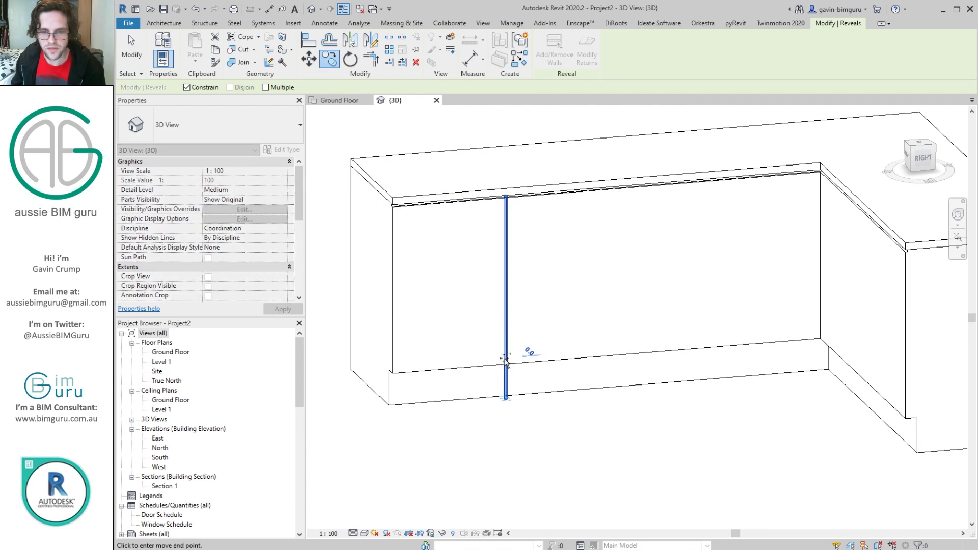
left_click(507, 351)
left_click(684, 352)
scroll(683, 352, "down", 2)
middle_click_drag(684, 351, 721, 375, "shift")
key("Escape")
key("Escape")
scroll(721, 375, "down", 3)
middle_click_drag(655, 448, 575, 351, "shift")
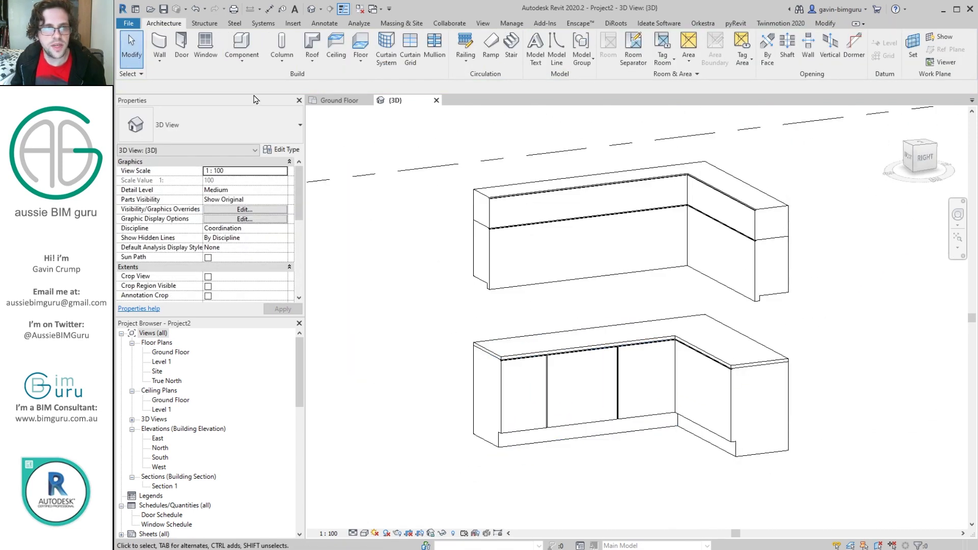
Step: Place a vertical joinery reveal on the upper cabinet front
left_click(160, 63)
left_click(174, 170)
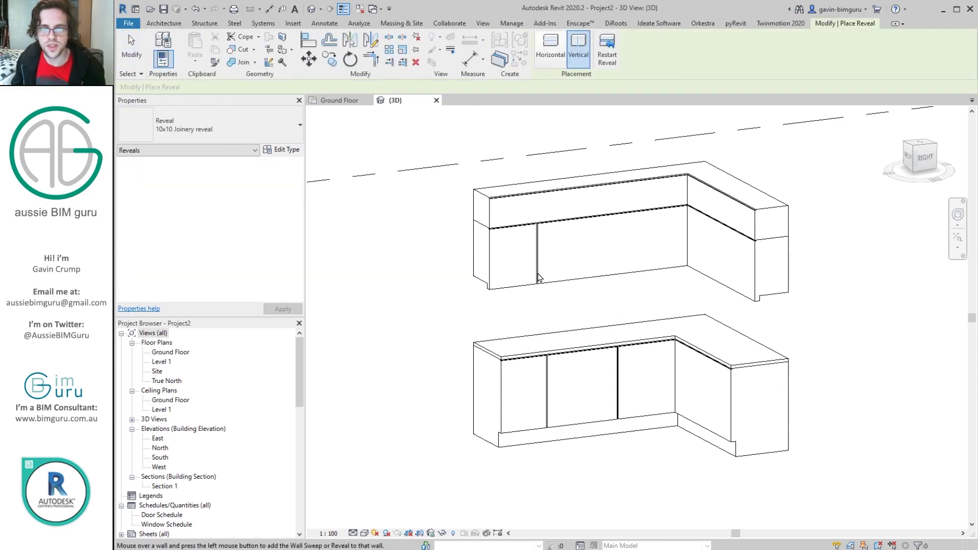
left_click(539, 277)
key("Escape")
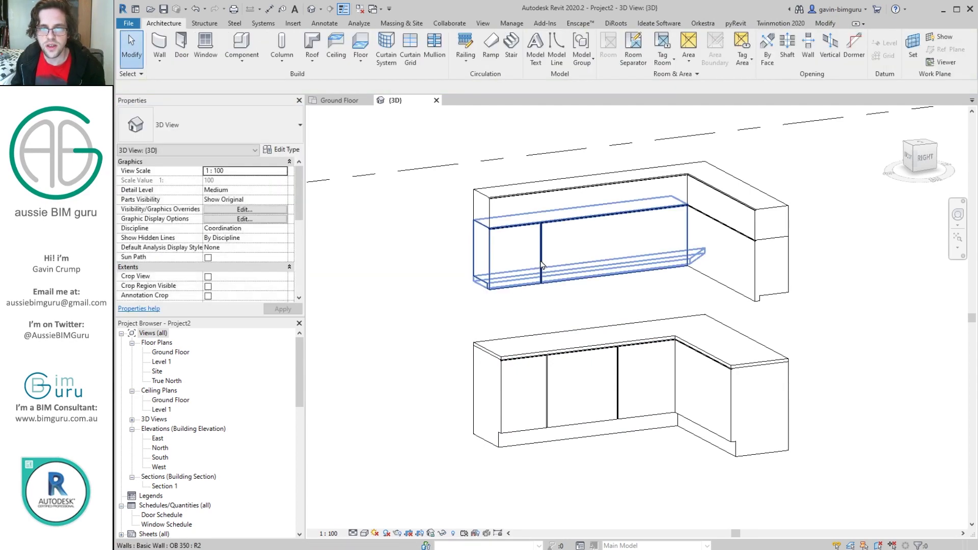
left_click(541, 263)
right_click(541, 262)
left_click(571, 343)
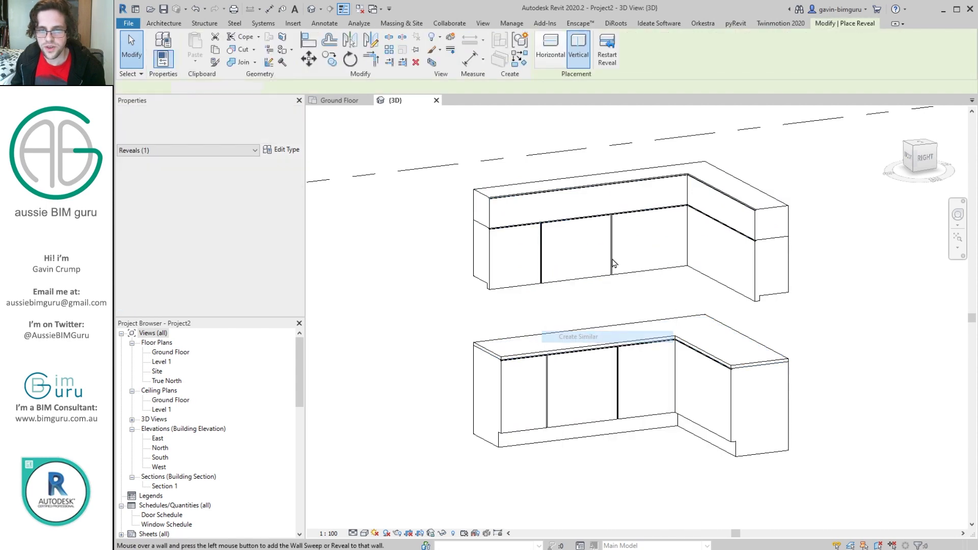
key("Escape")
Step: Add another vertical reveal on the upper cabinet using Create Similar
middle_click_drag(640, 291, 537, 304, "shift")
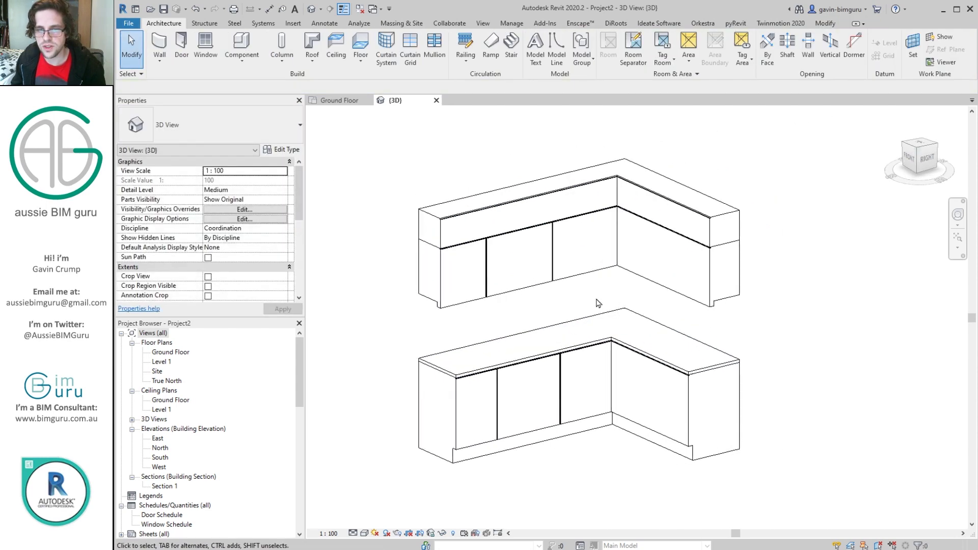
left_click(553, 254)
right_click(553, 250)
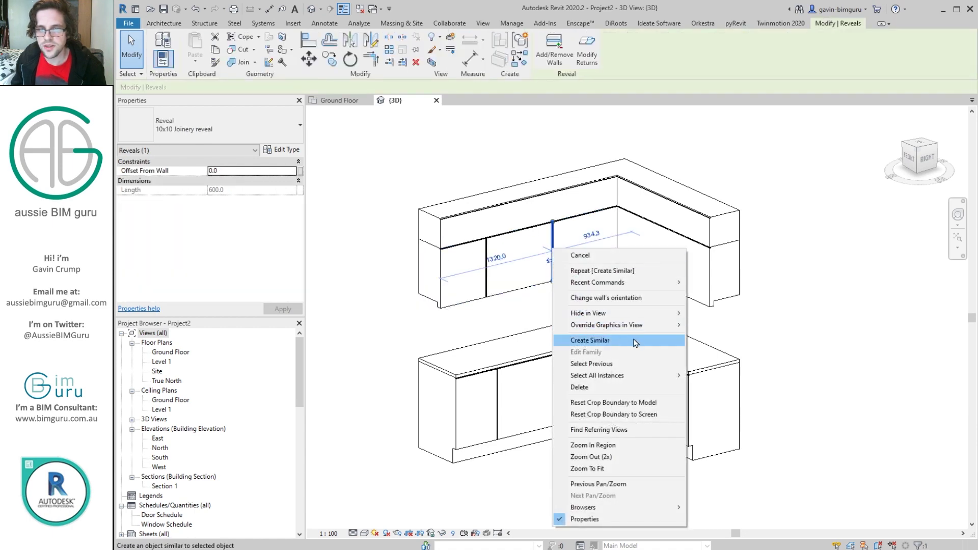
left_click(590, 341)
middle_click_drag(590, 341, 652, 276, "shift")
left_click(652, 276)
key("Escape")
key("Escape")
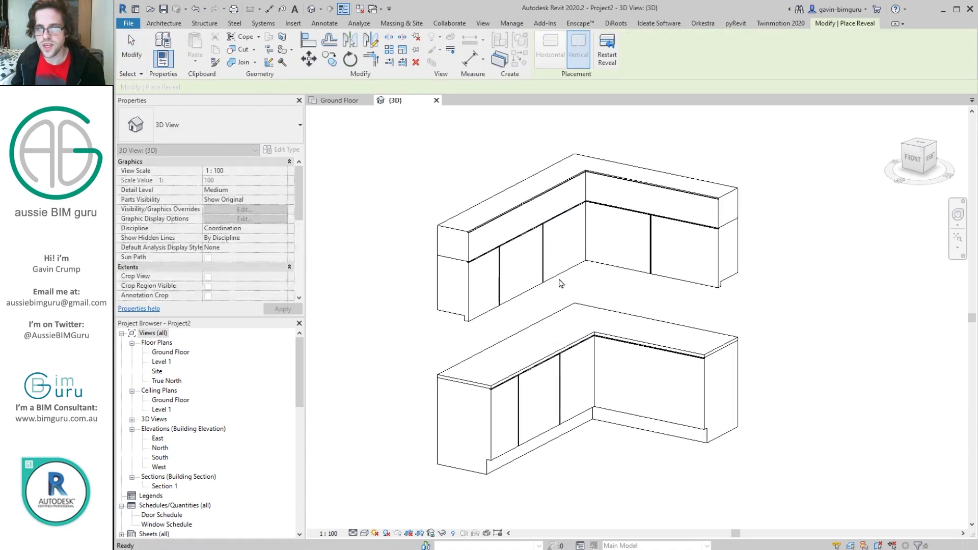
Step: Start a similar vertical reveal from one on the lower cabinet's right-hand run
left_click(560, 363)
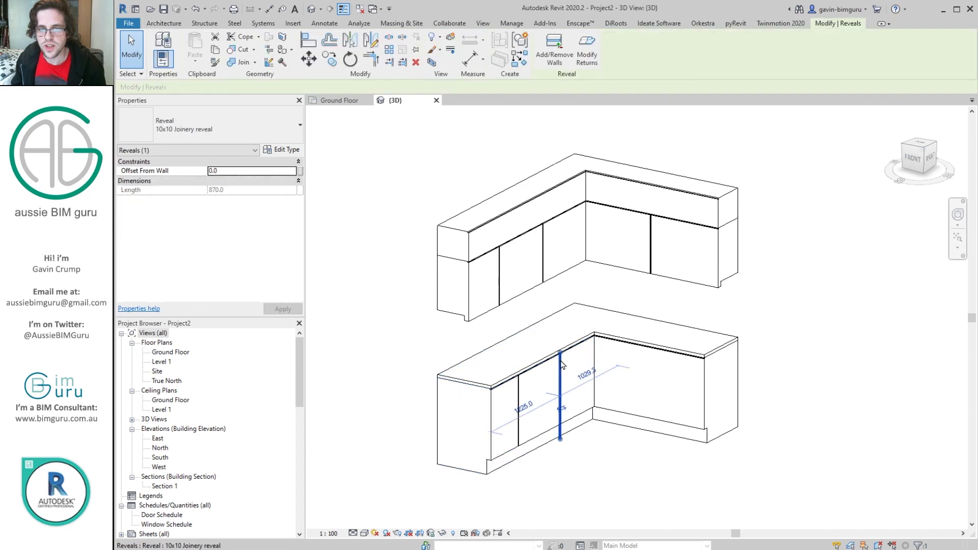
right_click(560, 362)
left_click(613, 172)
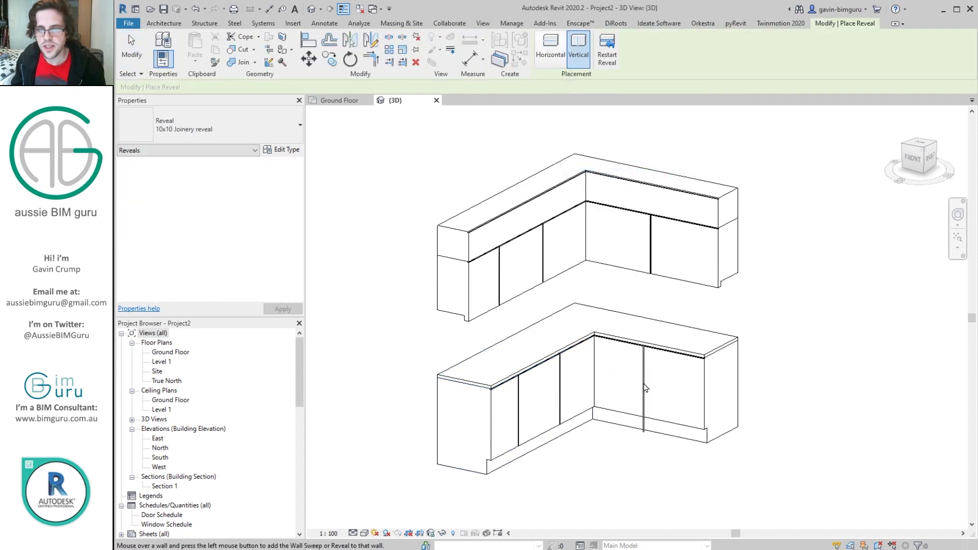
Step: Add a vertical reveal, then a similar horizontal reveal across the lower right-hand cabinet run
left_click(646, 385)
key("Escape")
key("Escape")
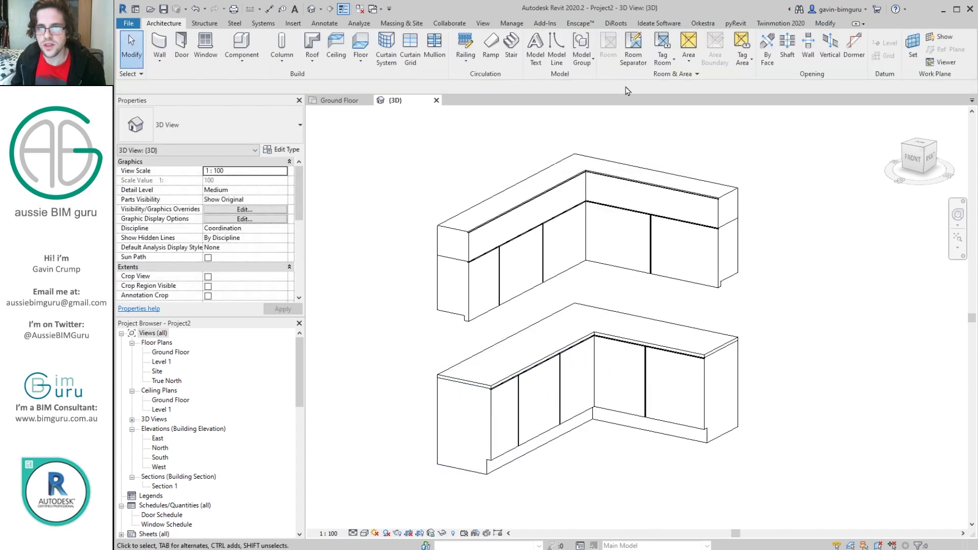
left_click(650, 240)
right_click(651, 236)
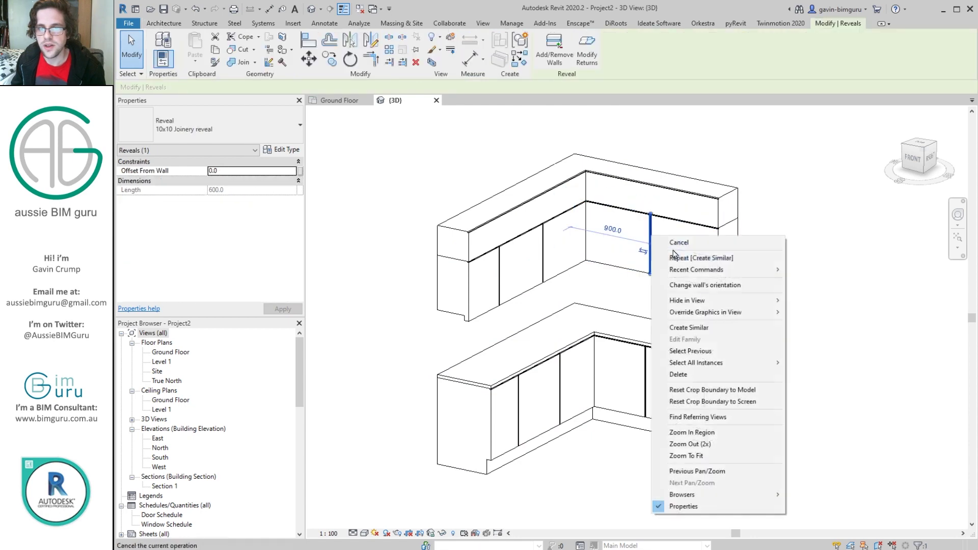
left_click(693, 328)
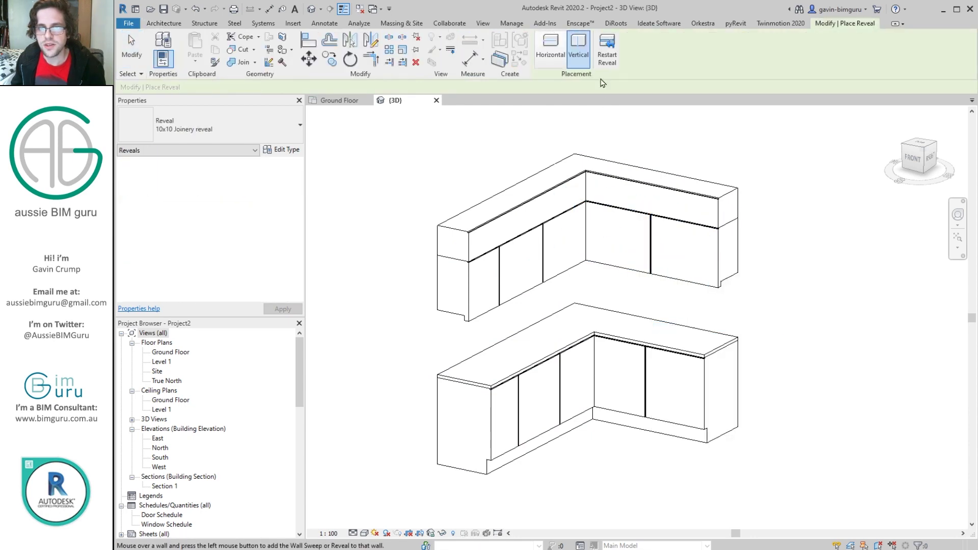
left_click(696, 378)
key("Escape")
key("Escape")
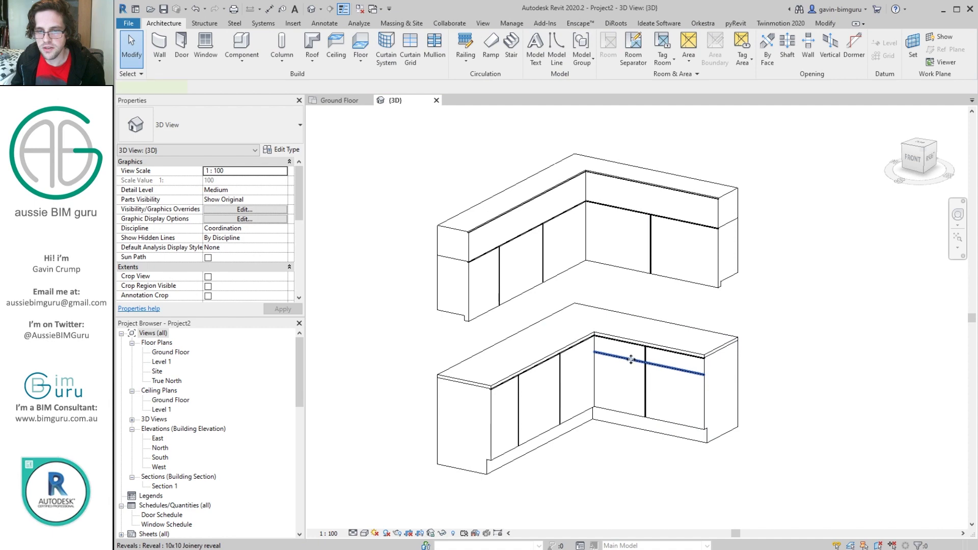
Step: Copy the horizontal reveal lower and nudge it down to form another drawer
left_click(632, 360)
scroll(696, 343, "up", 2)
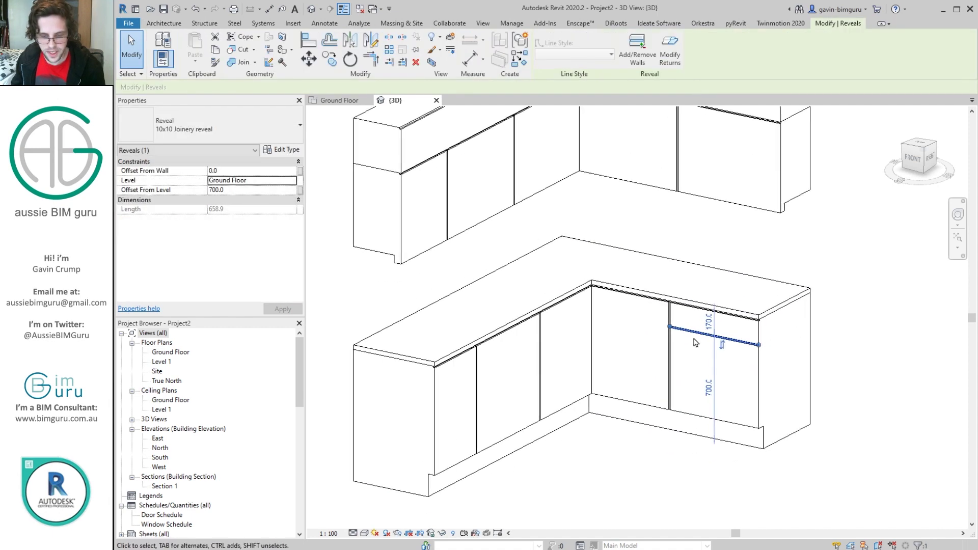
key("c")
key("c")
left_click(670, 329)
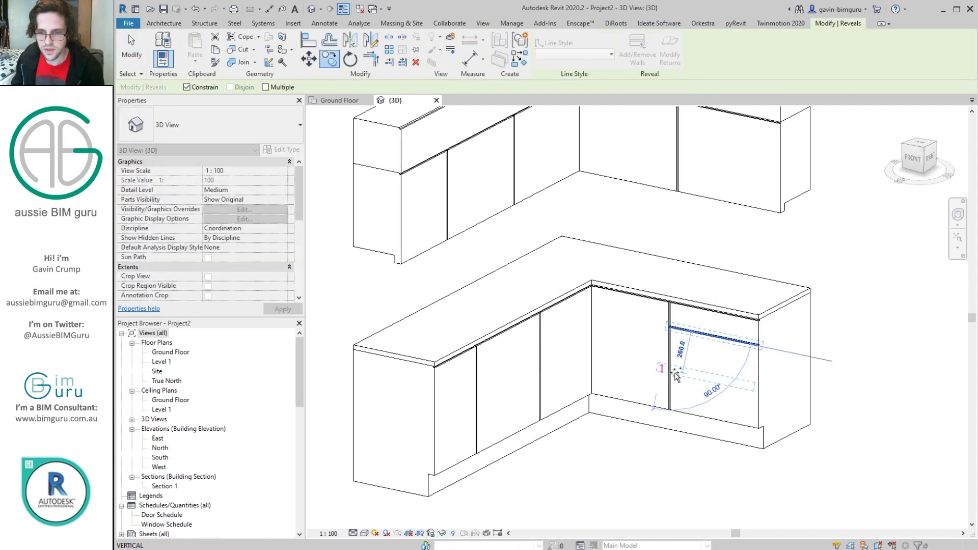
left_click(676, 375)
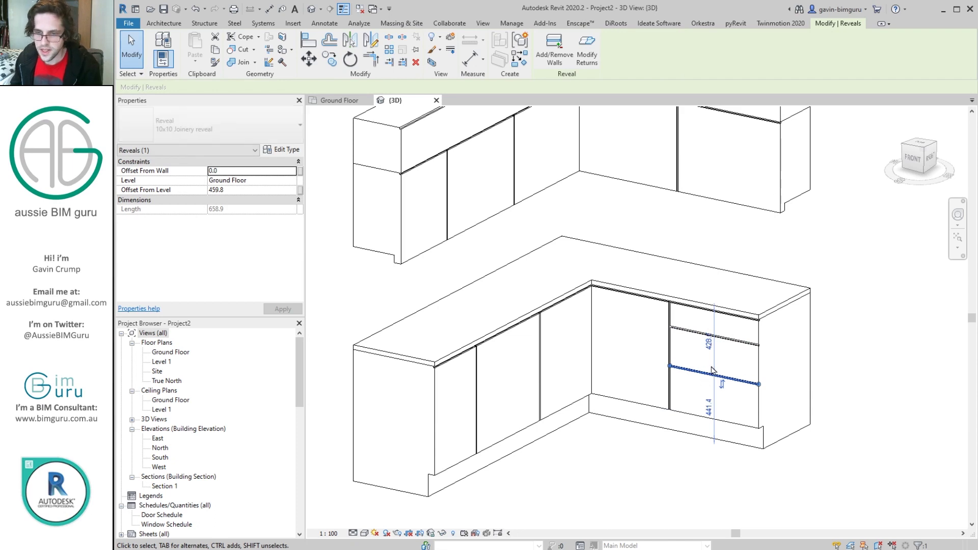
key("Down")
key("Down")
key("Down")
key("Down")
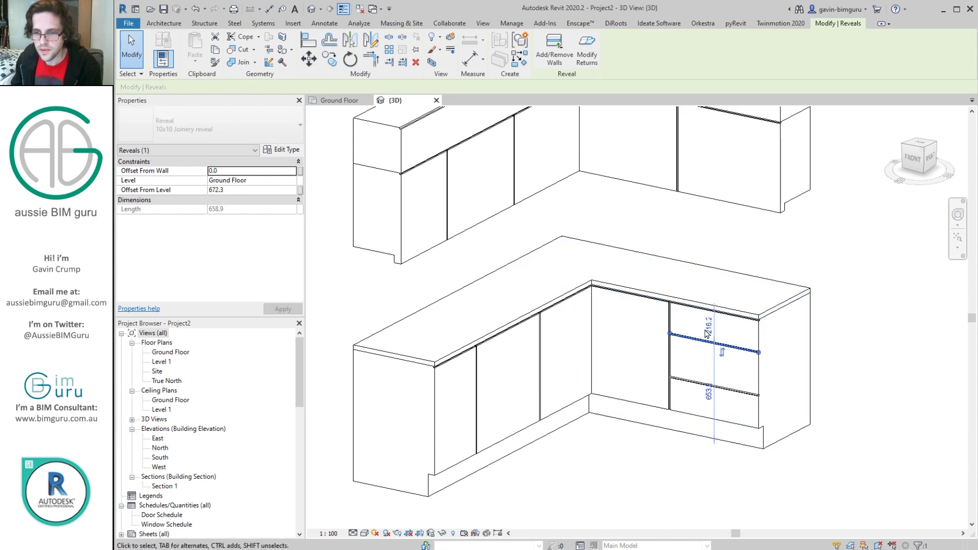
Step: Orbit out to view the whole L-shaped kitchen
left_click(849, 320)
scroll(849, 320, "down", 3)
middle_click_drag(848, 320, 795, 285, "shift")
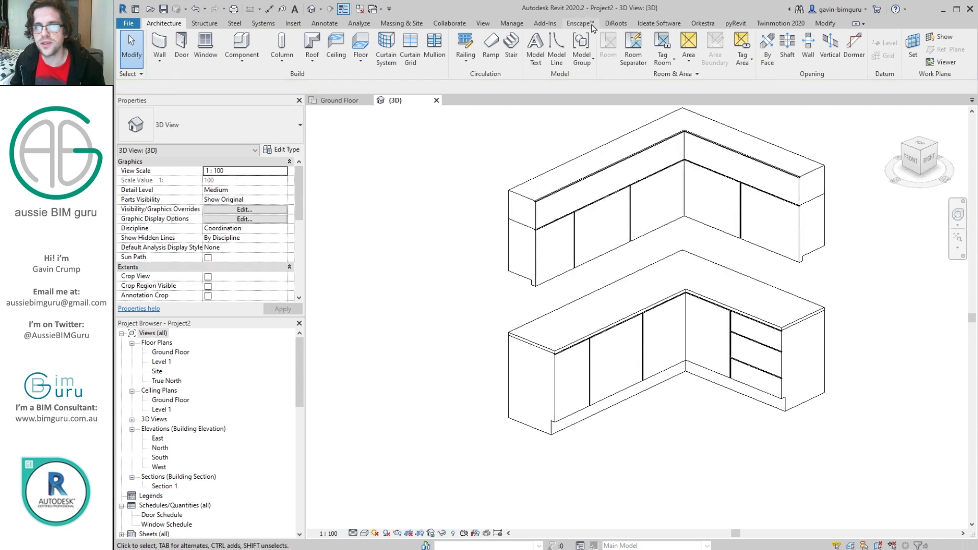
left_click(579, 23)
Step: Render the joinery live in Enscape, adjust the time of day, then close the viewer
left_click(130, 48)
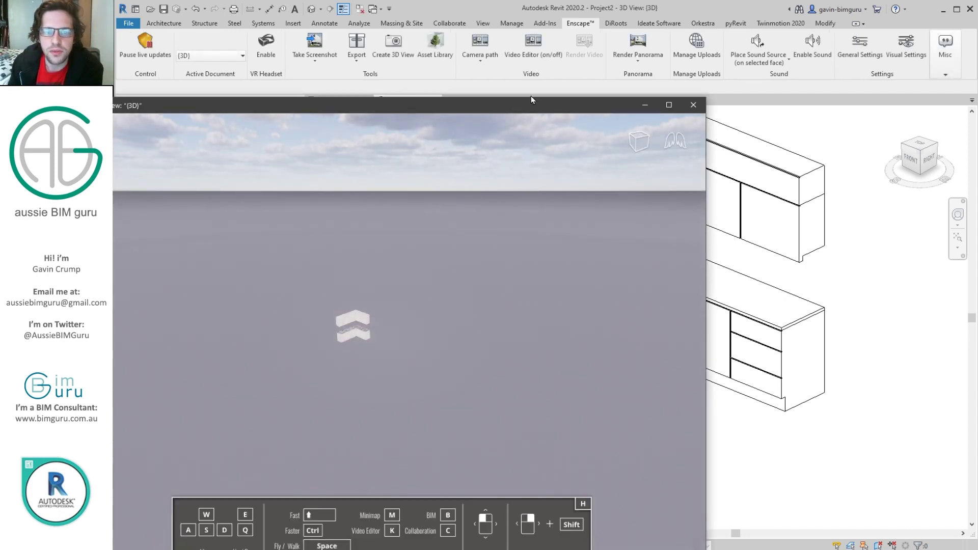
left_click_drag(531, 101, 665, 48)
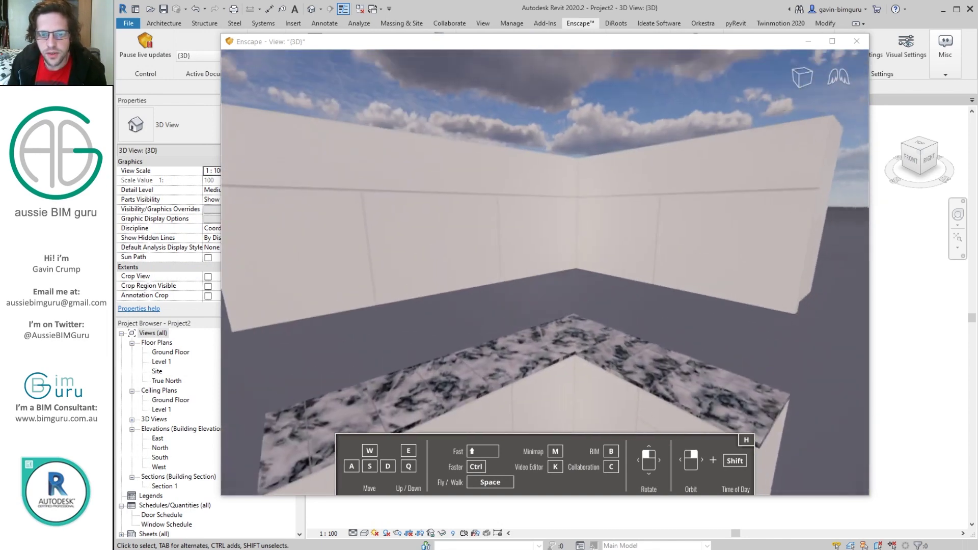
mouse_move(548, 306)
right_mouse_down("shift")
mouse_move(515, 306)
mouse_move(560, 306)
right_mouse_up("shift")
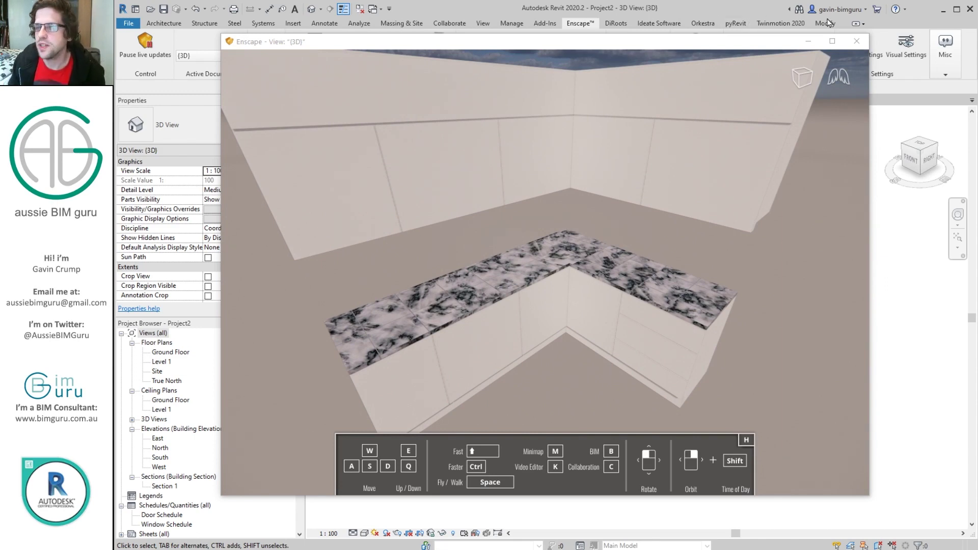
left_click(856, 43)
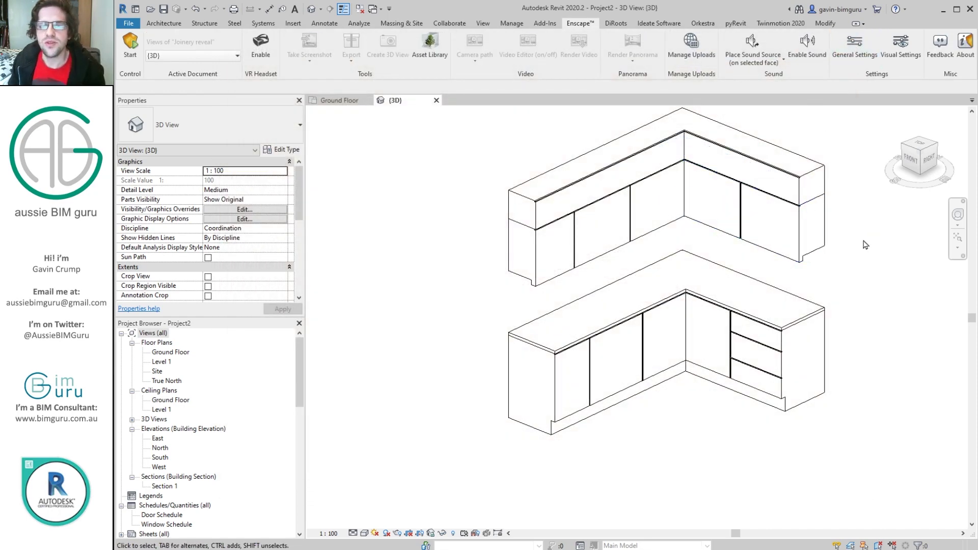
Step: Recentre the cabinets and switch to the Demo model.rvt project
middle_click_drag(865, 244, 771, 270)
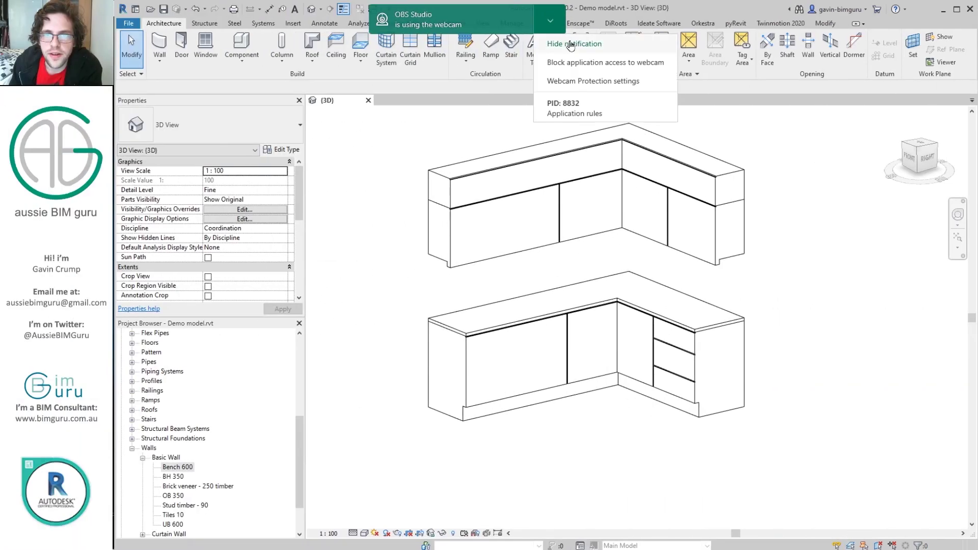
left_click(571, 45)
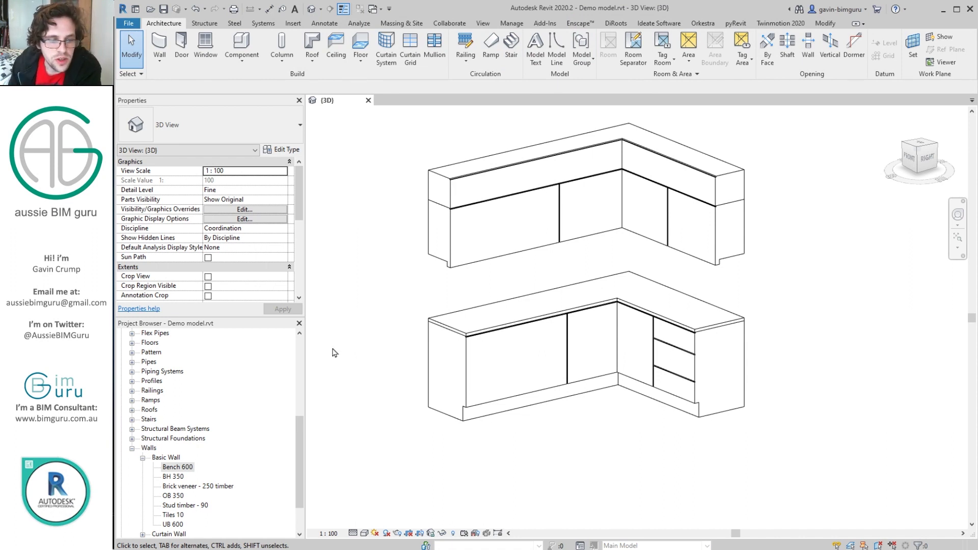
left_click(178, 467)
scroll(235, 444, "down", 1)
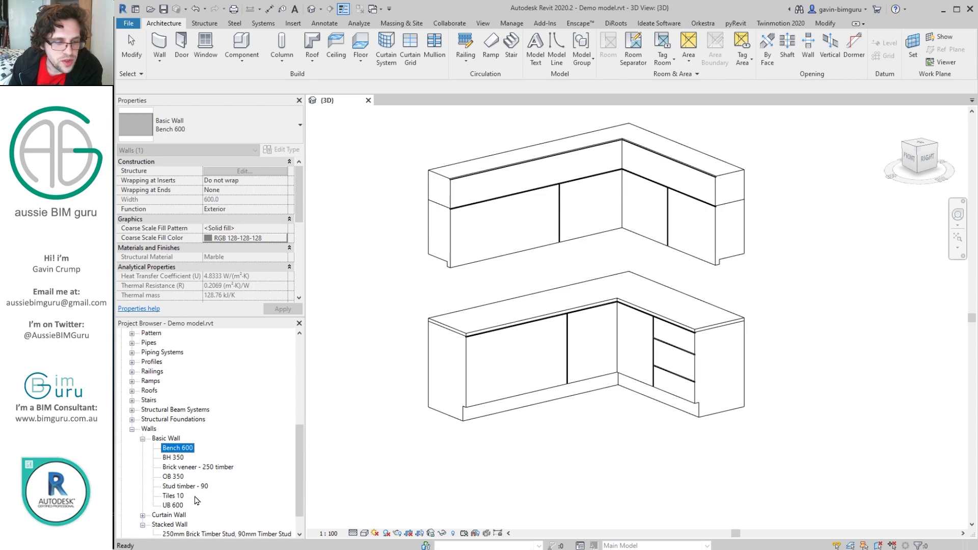
double_click(169, 497)
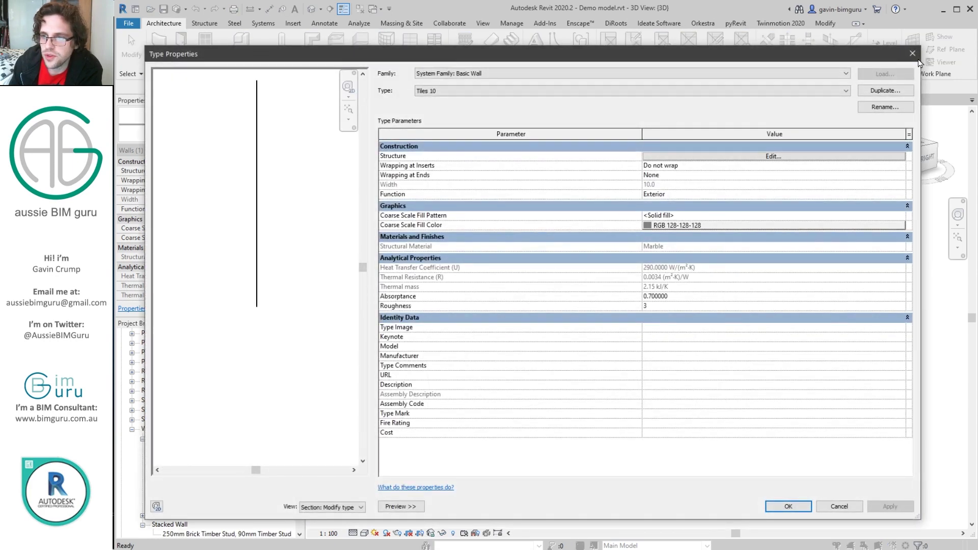
left_click(912, 53)
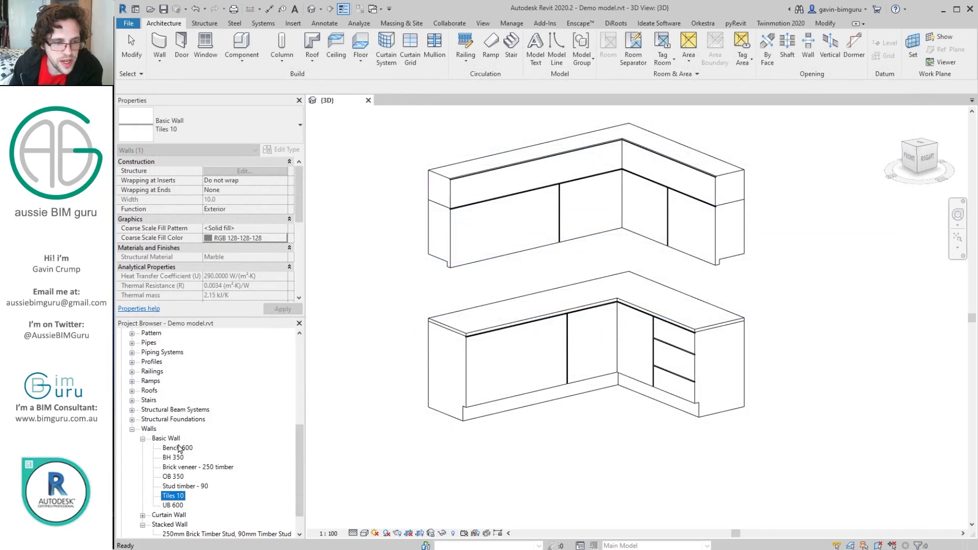
double_click(178, 448)
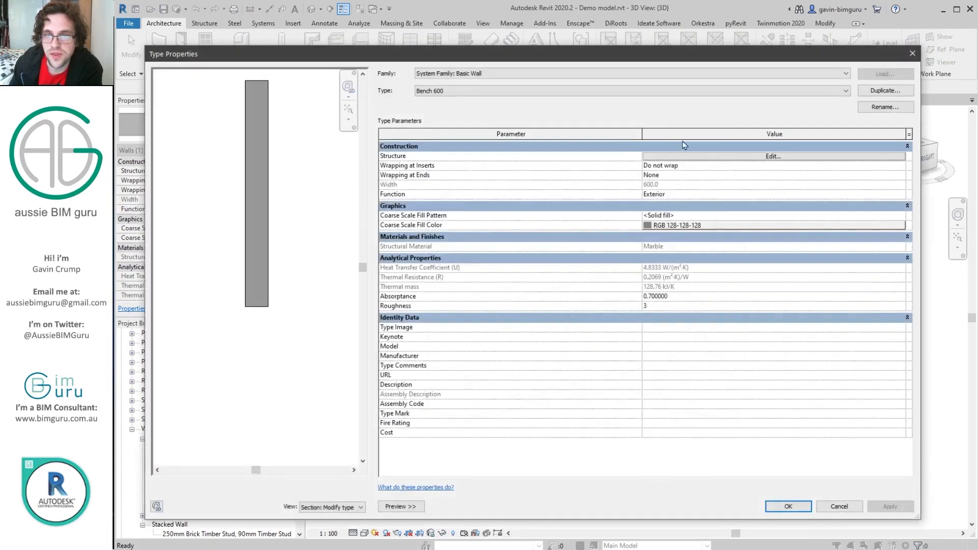
left_click(912, 53)
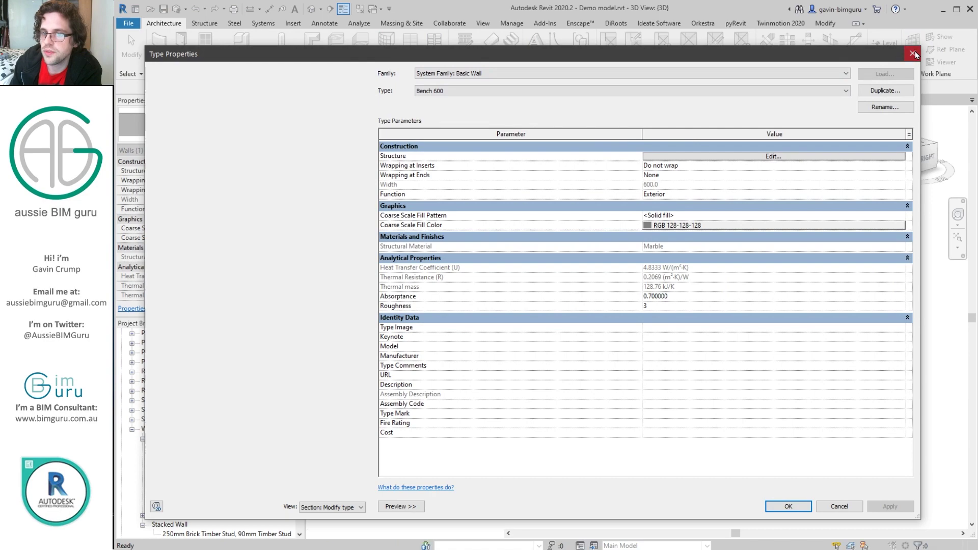
left_click(811, 192)
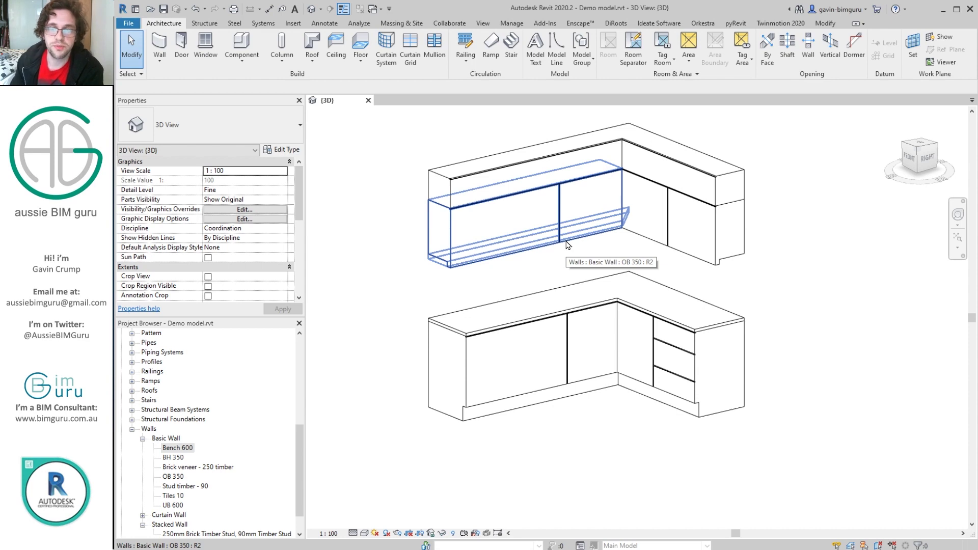
middle_click_drag(568, 245, 769, 174)
scroll(576, 391, "down", 1)
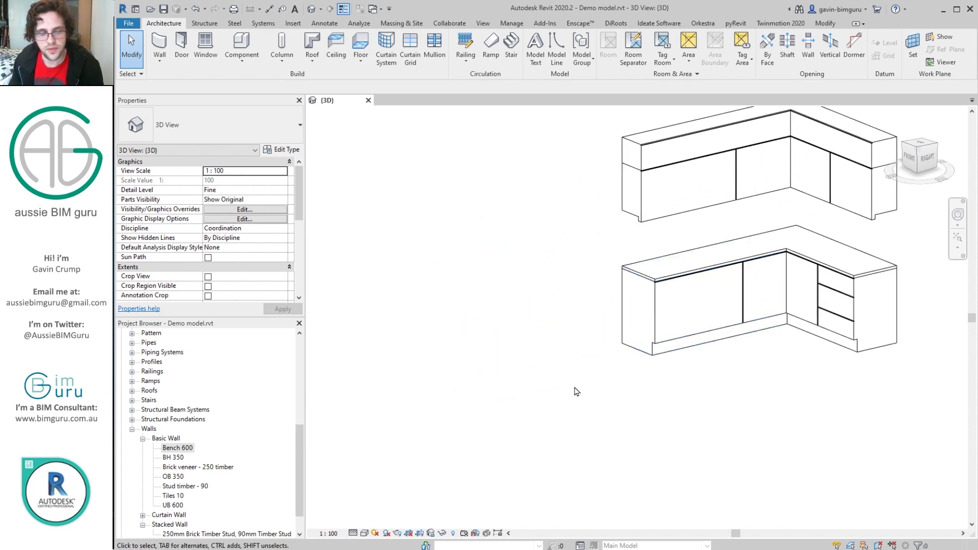
Step: Draw a stacked kitchen wall between two points using the WA wall command
key("w")
key("a")
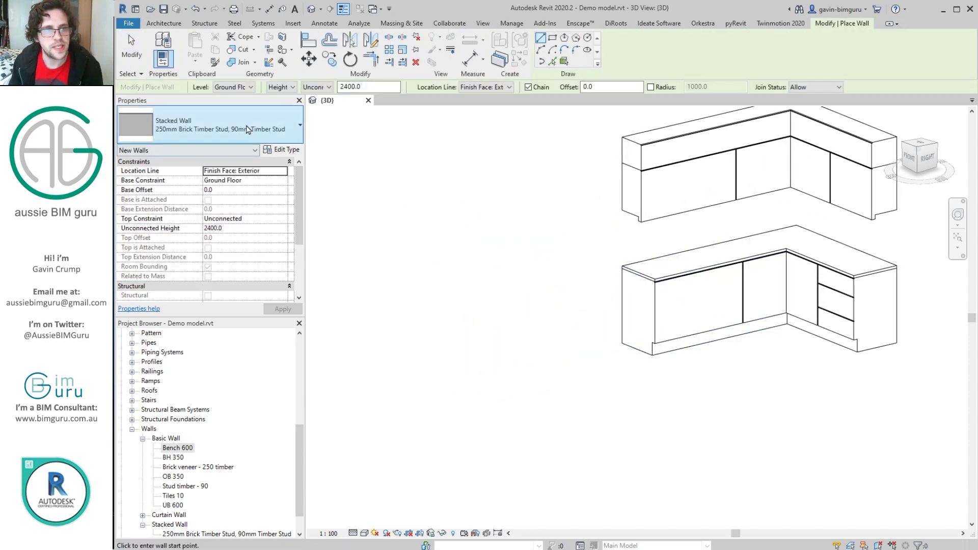
left_click(247, 129)
left_click(247, 130)
left_click(367, 411)
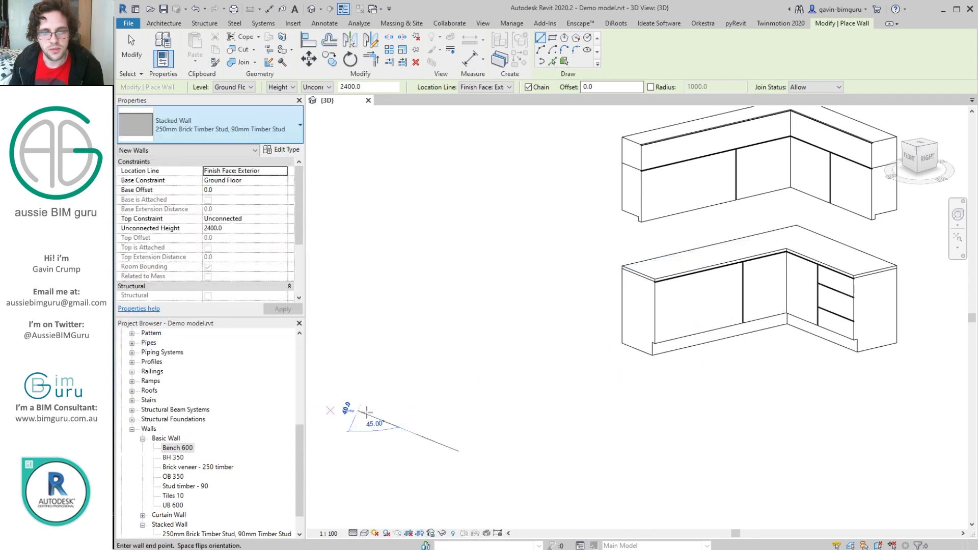
left_click(509, 374)
key("Escape")
key("Escape")
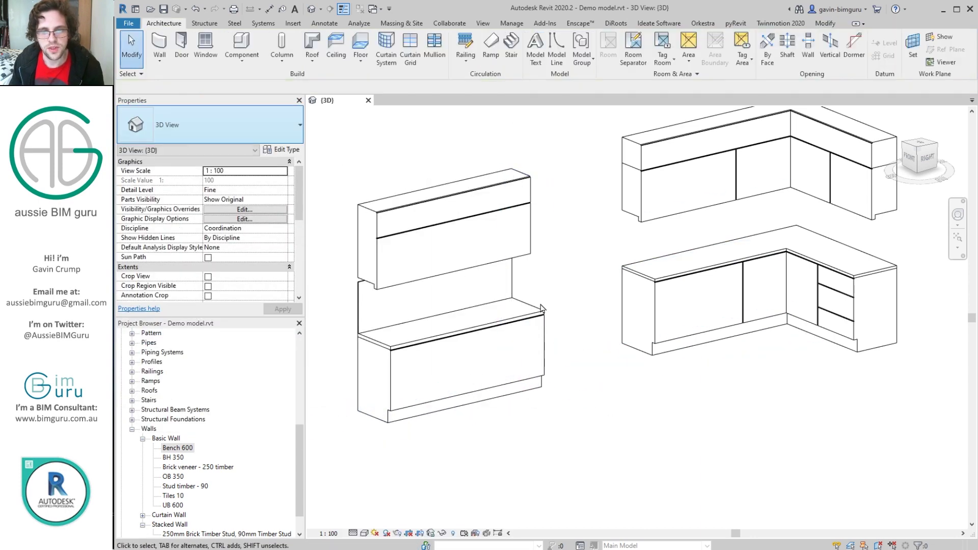
Step: Raise the top of the new stacked wall higher
left_click(543, 308)
middle_click_drag(672, 399, 437, 192, "shift")
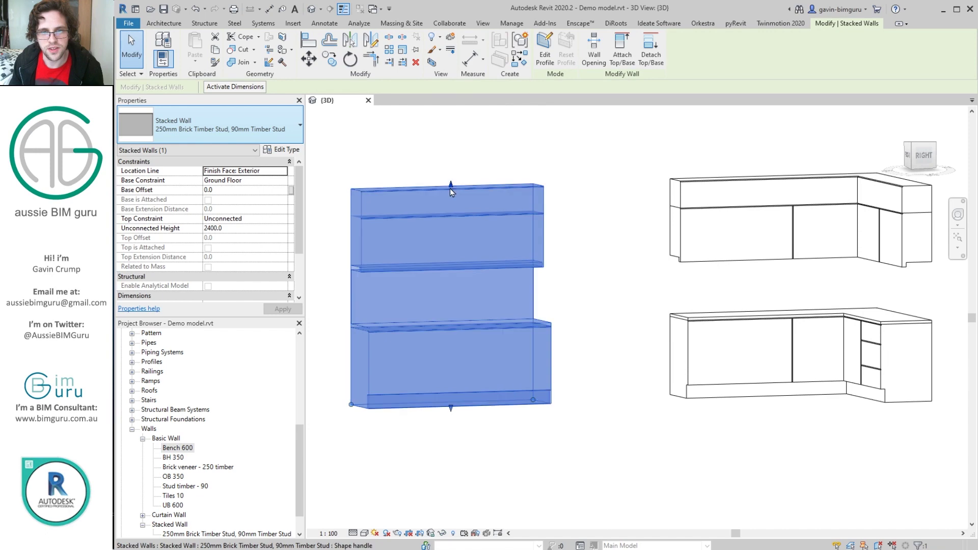
left_click_drag(451, 192, 451, 171)
middle_click_drag(489, 189, 611, 249, "shift")
Step: Draw a second matching stacked wall beside it with Create Similar, then select it
right_click(611, 249)
left_click(662, 367)
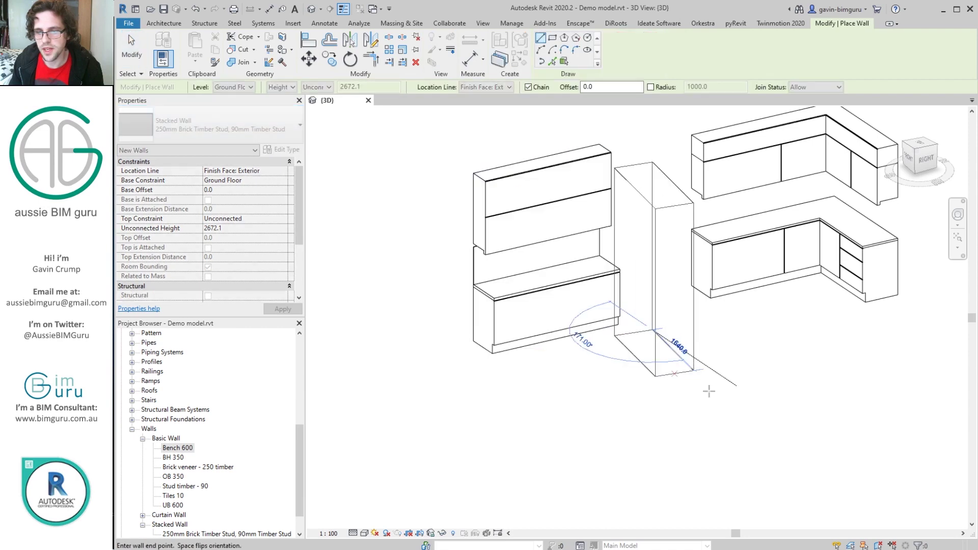
left_click(719, 391)
key("Escape")
key("Escape")
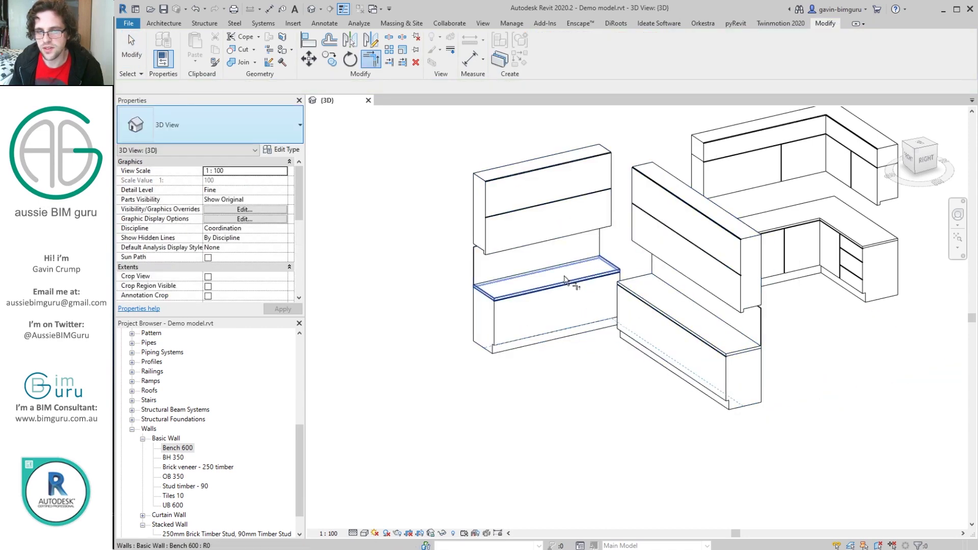
middle_click_drag(622, 384, 452, 365, "shift")
scroll(423, 285, "up", 6)
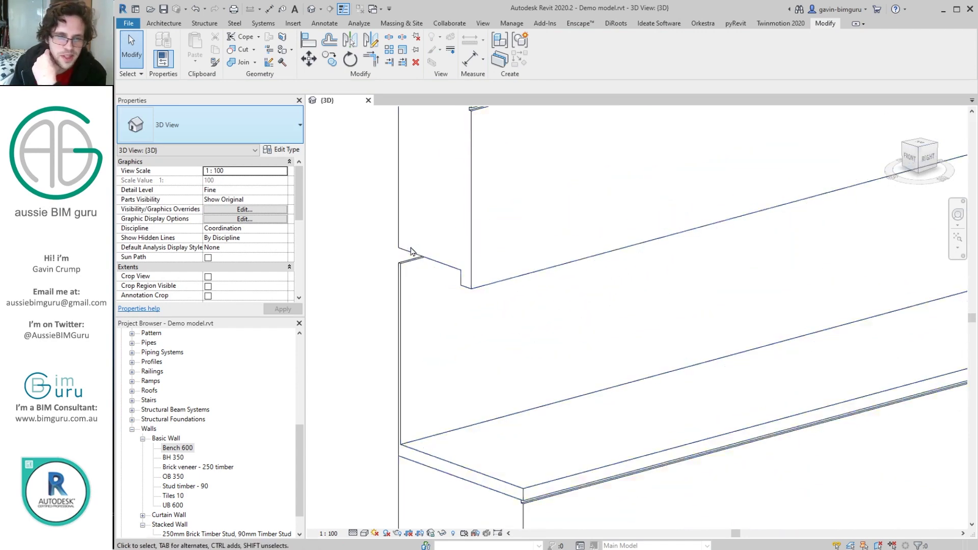
scroll(411, 250, "down", 3)
scroll(402, 263, "up", 5)
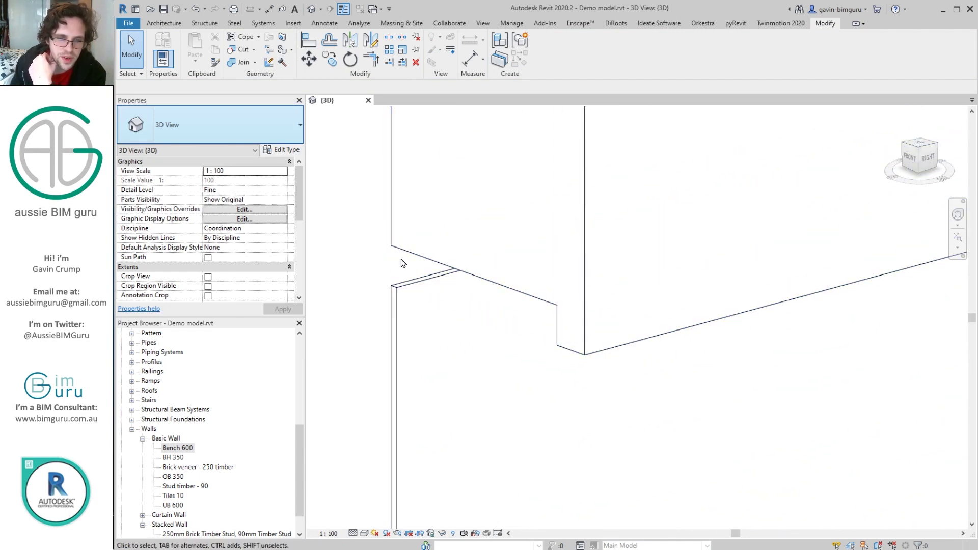
scroll(403, 263, "down", 3)
left_click(481, 279)
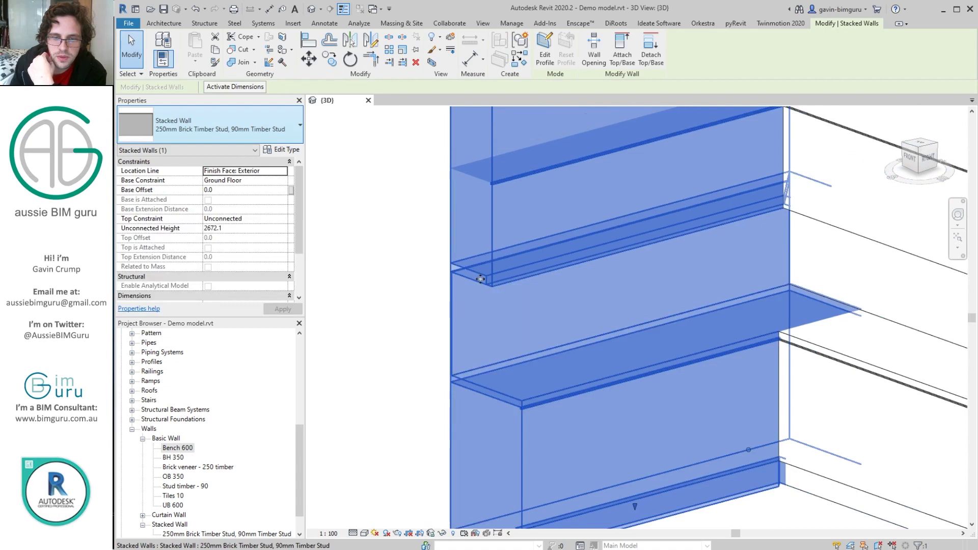
scroll(481, 279, "down", 1)
left_click(282, 152)
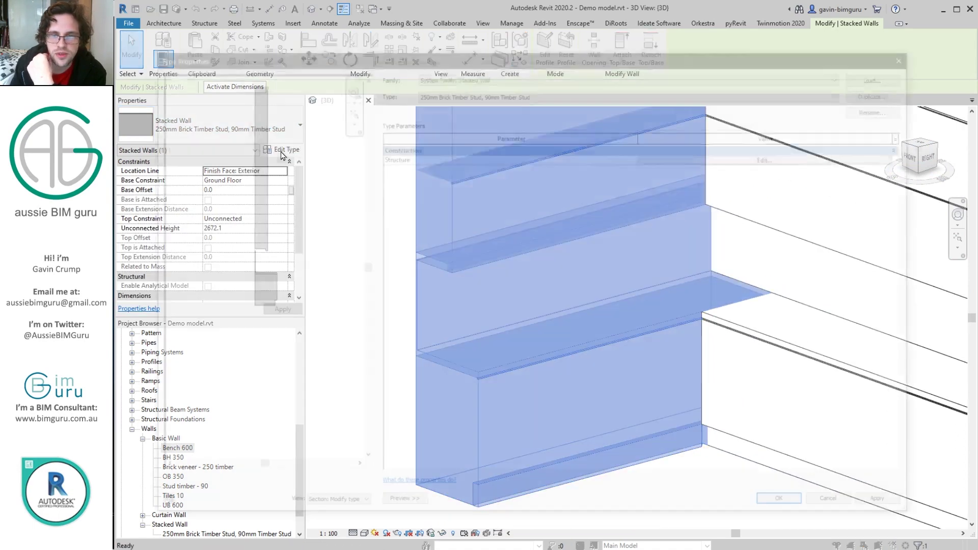
left_click(682, 158)
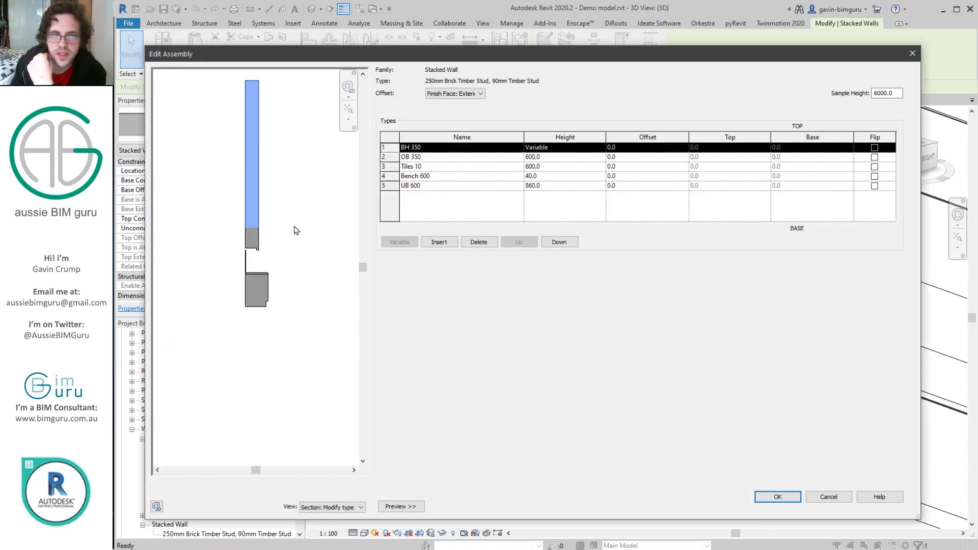
scroll(296, 230, "up", 3)
left_click(442, 185)
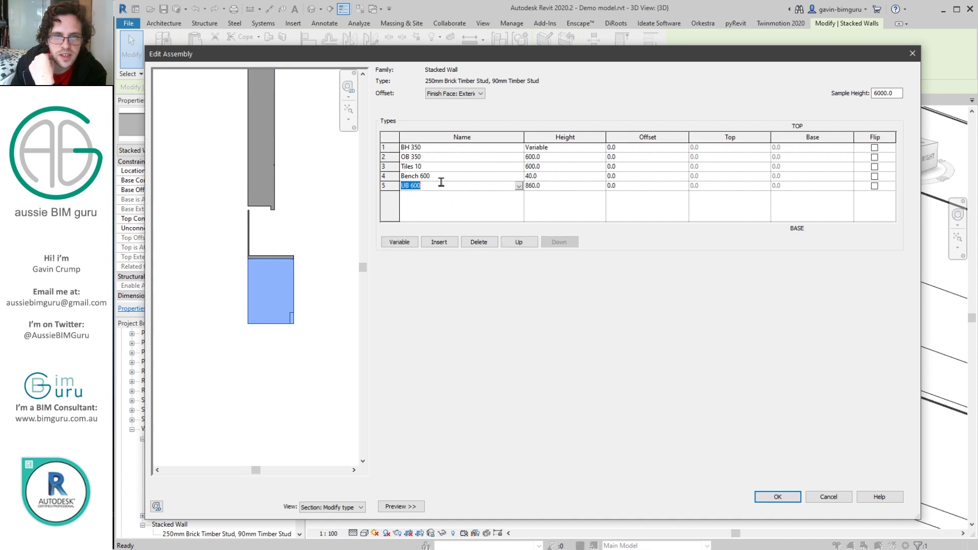
left_click(440, 174)
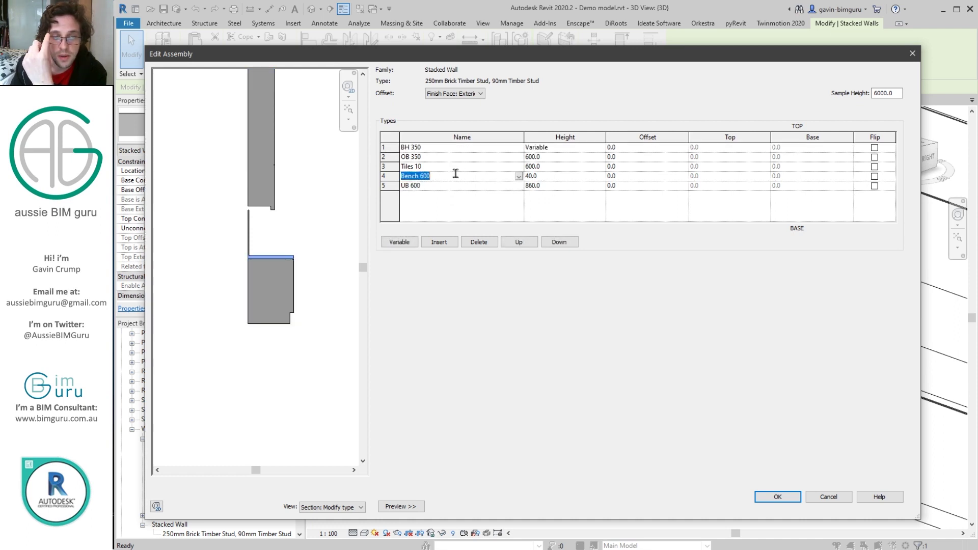
left_click(437, 166)
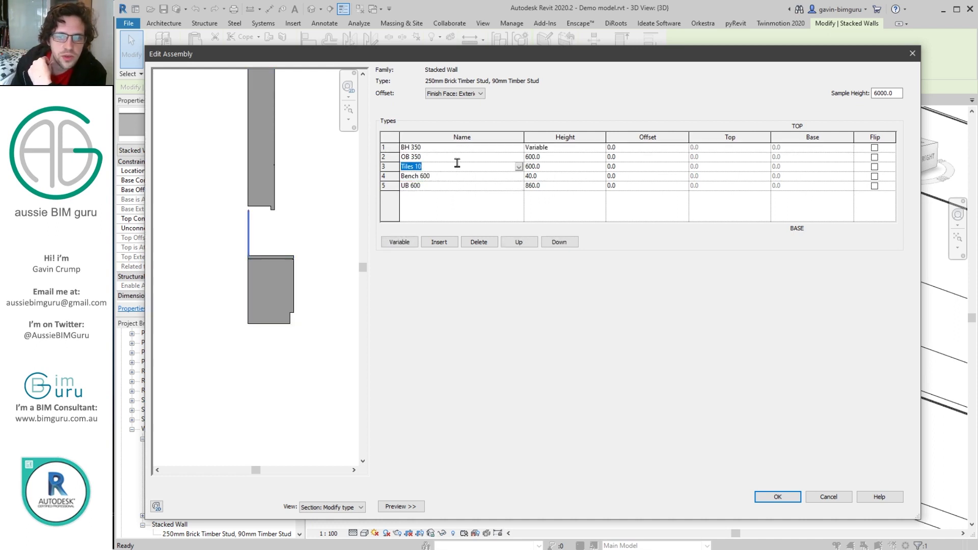
left_click(447, 157)
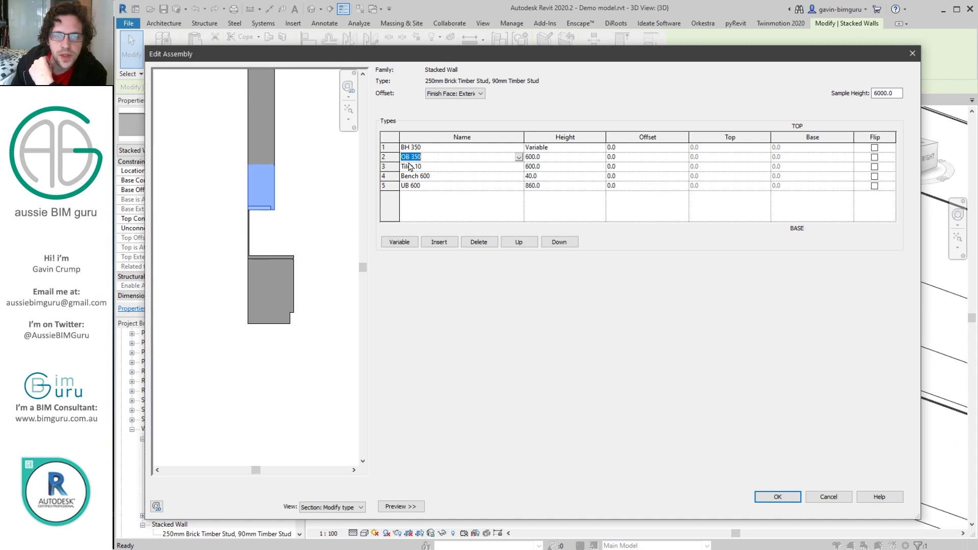
left_click(447, 147)
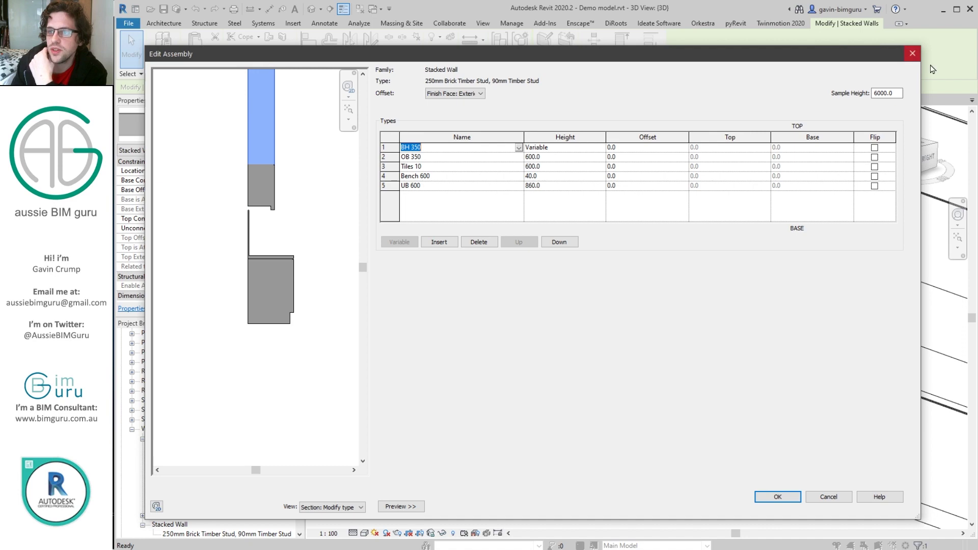
left_click(913, 53)
left_click(912, 53)
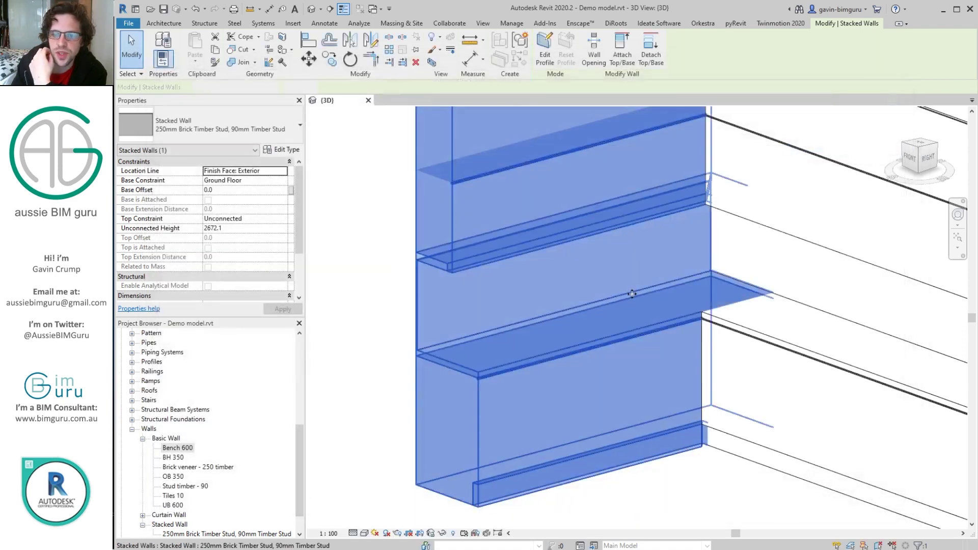
scroll(632, 295, "down", 6)
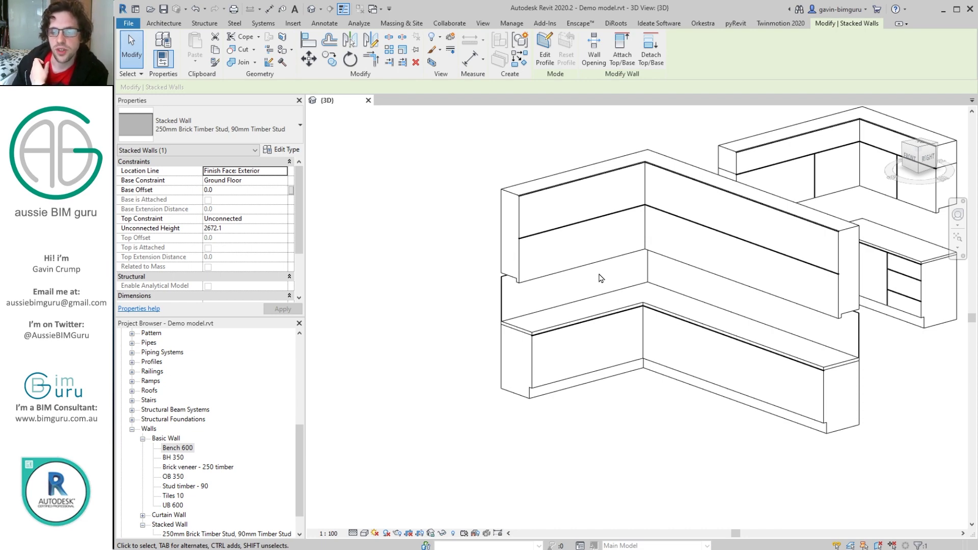
scroll(530, 359, "up", 5)
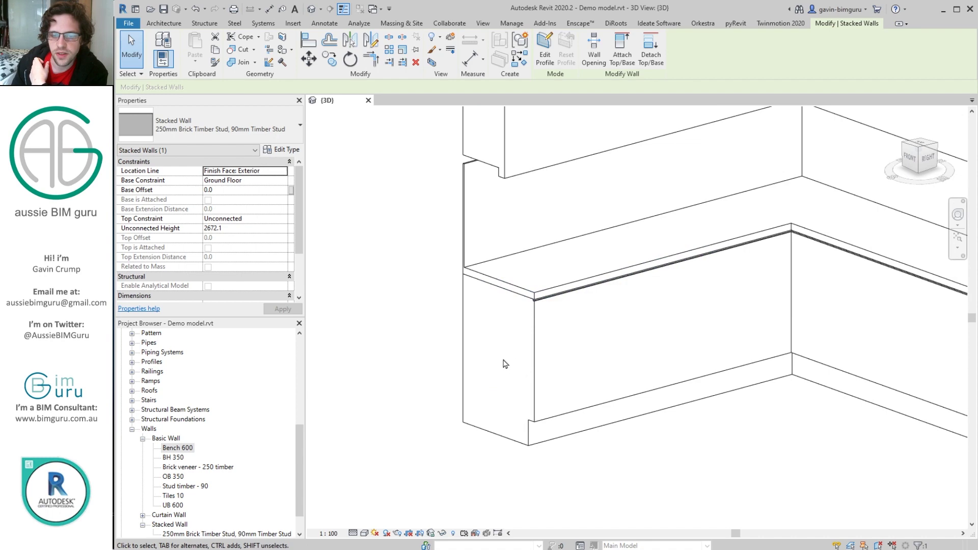
scroll(505, 363, "up", 2)
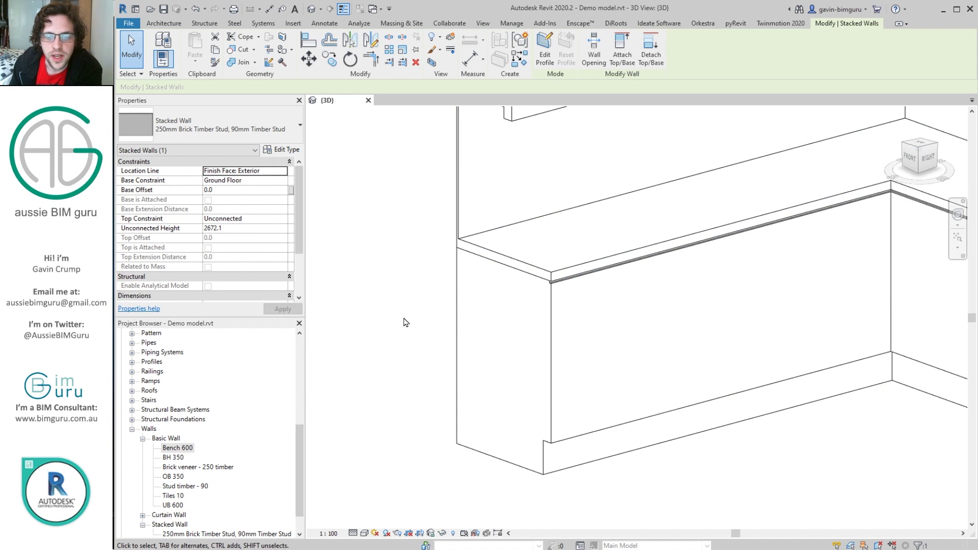
left_click(406, 323)
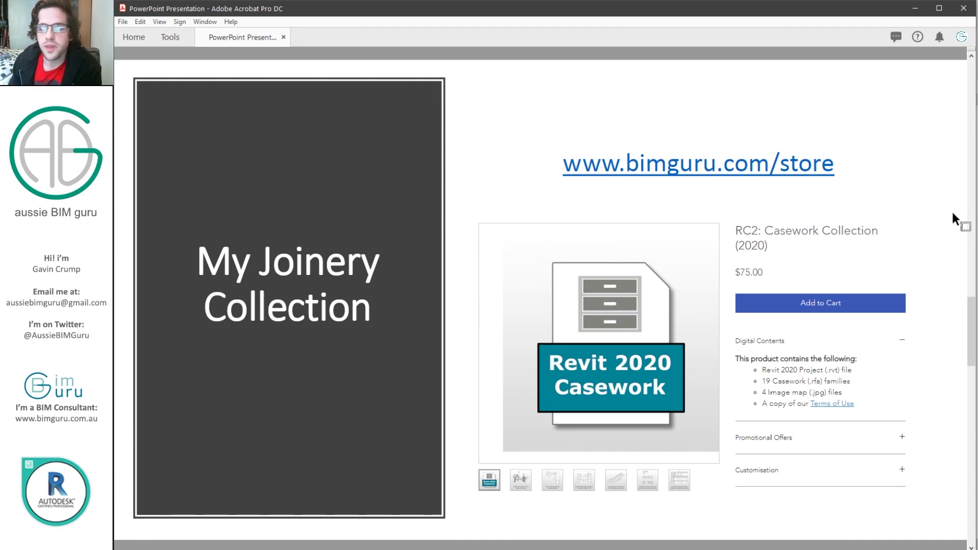
Step: Scroll the PDF to the 'Simple Joinery System in Revit' slide
scroll(952, 212, "down", 1)
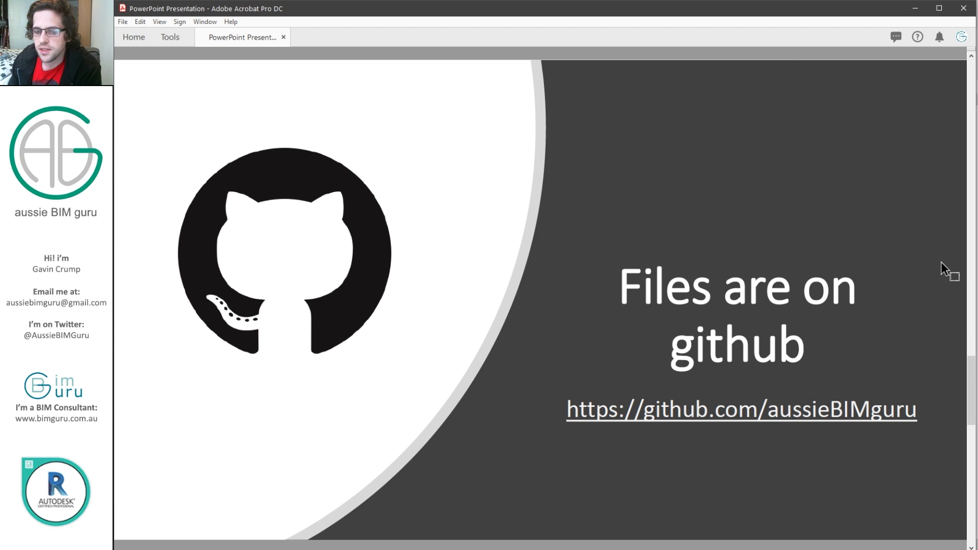
scroll(949, 259, "down", 1)
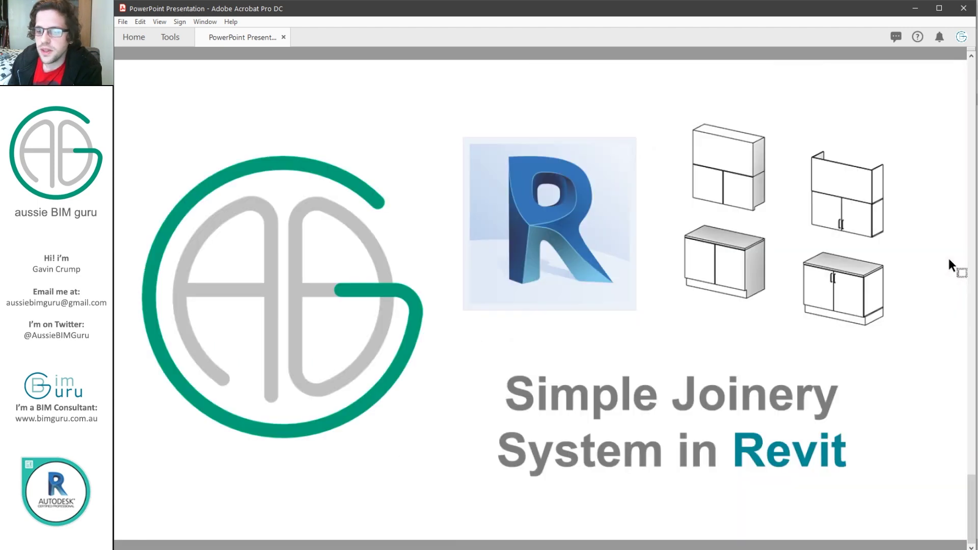